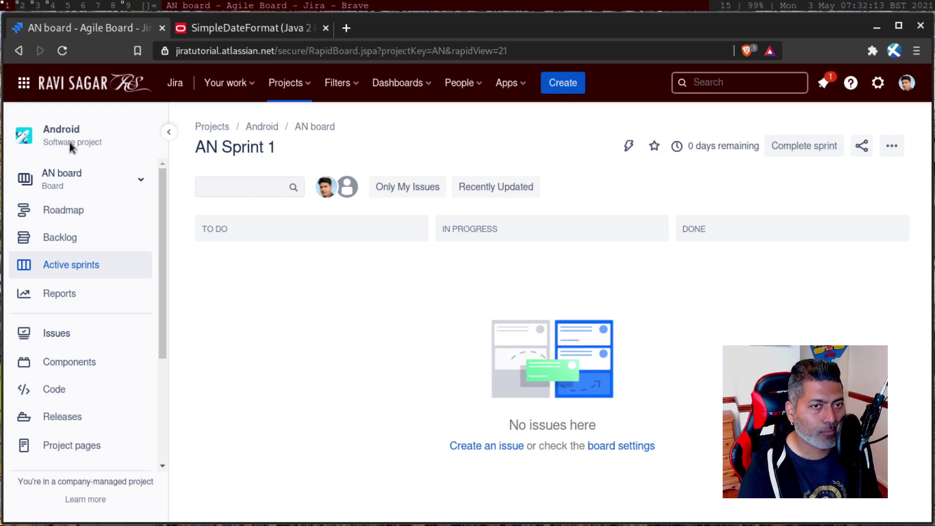
- Switch to the jira-software-data.csv spreadsheet in LibreOffice Calc and examine the headers from Summary through Issue id
key("super+2")
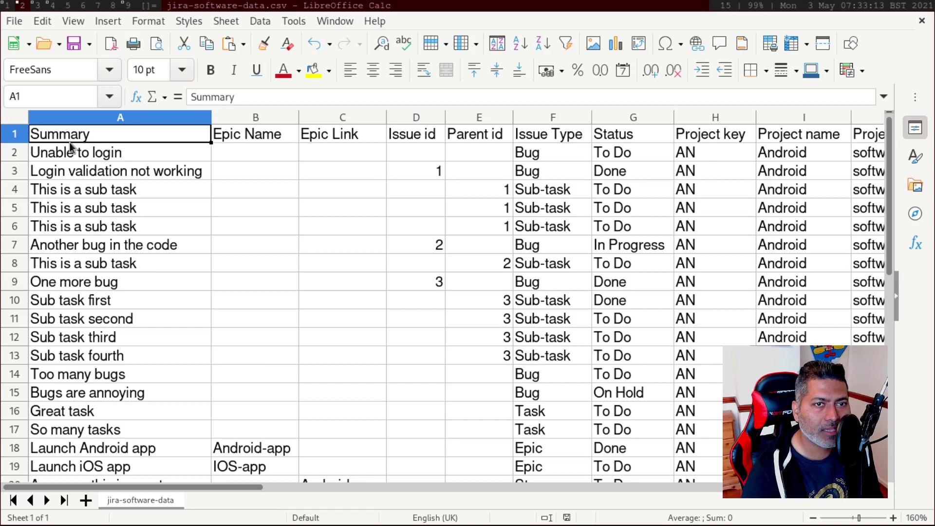
key("Right")
key("Right")
key("Right")
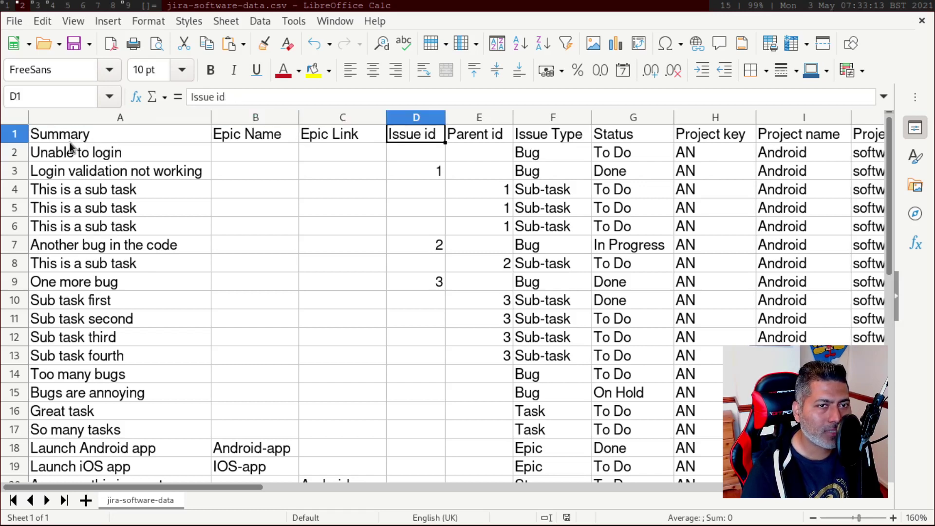
key("Left")
key("Left")
key("Right")
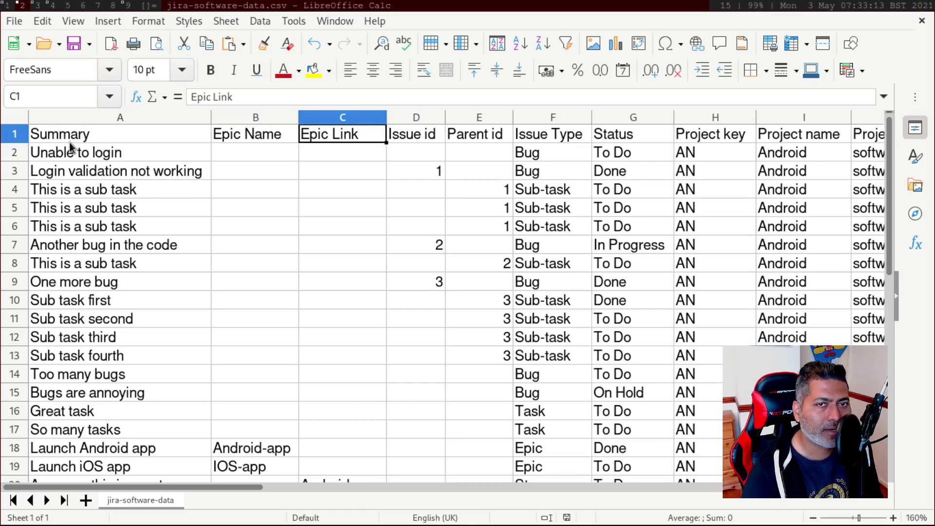
key("Right")
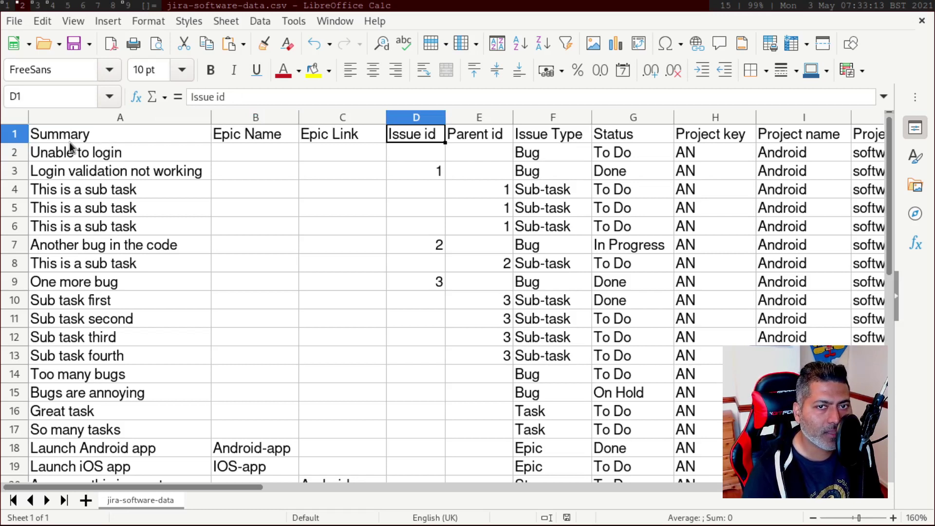
key("Left")
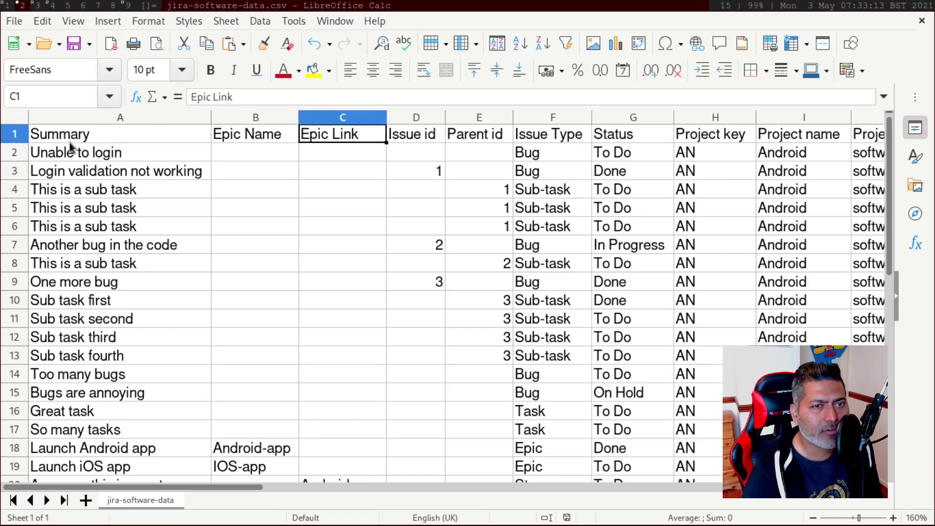
- Examine the Epic Name column down to the Launch Android app and Launch iOS app epic rows
key("Down")
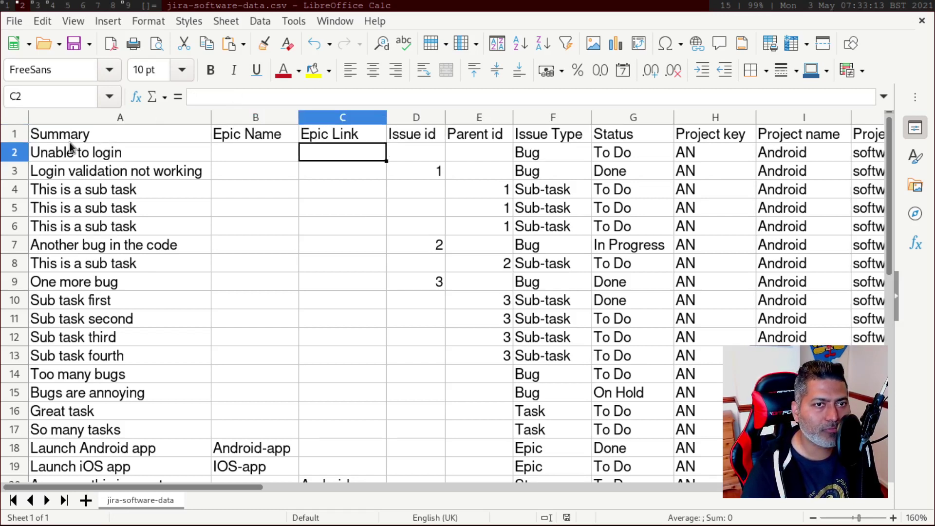
key("Left")
key("Down")
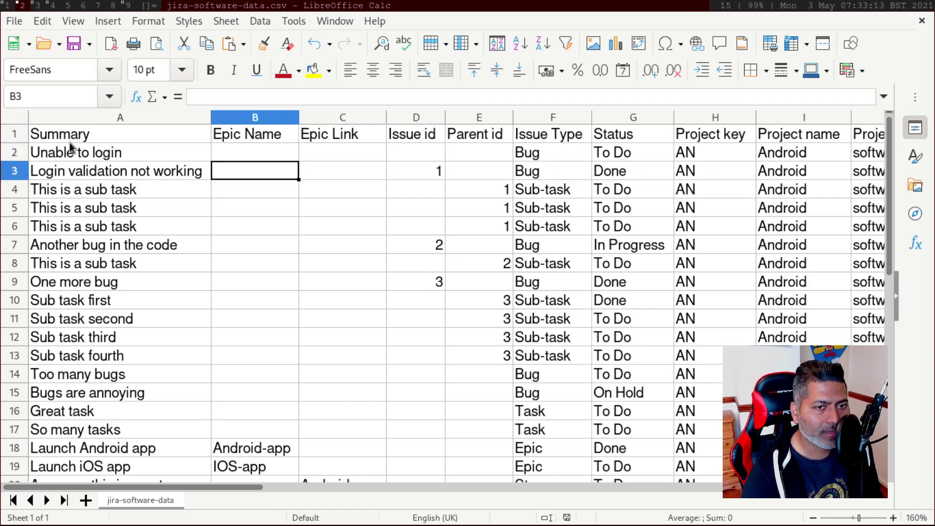
key("Down")
key("Down")
key("Down")
key("Down")
key("Down")
key("Down")
key("Down")
key("Down")
key("Down")
key("Down")
key("Down")
key("Down")
key("Down")
key("Down")
key("Down")
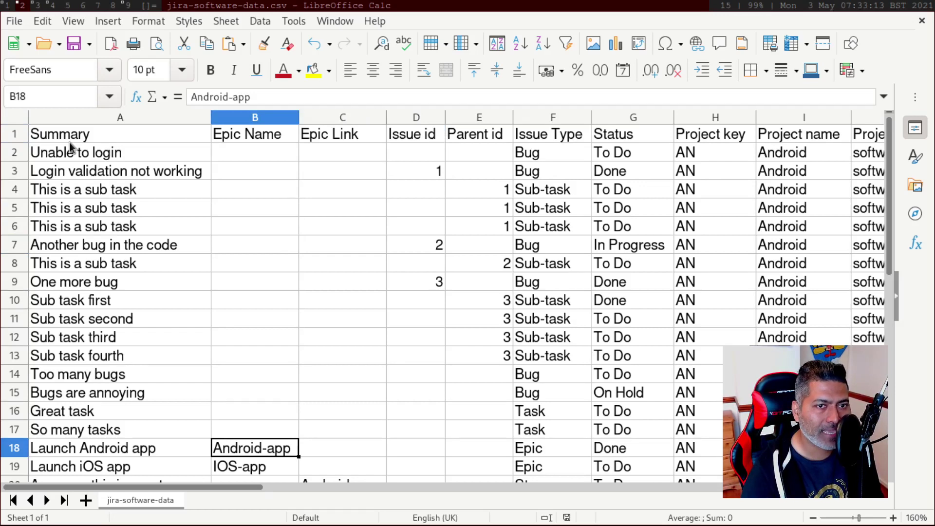
key("Right")
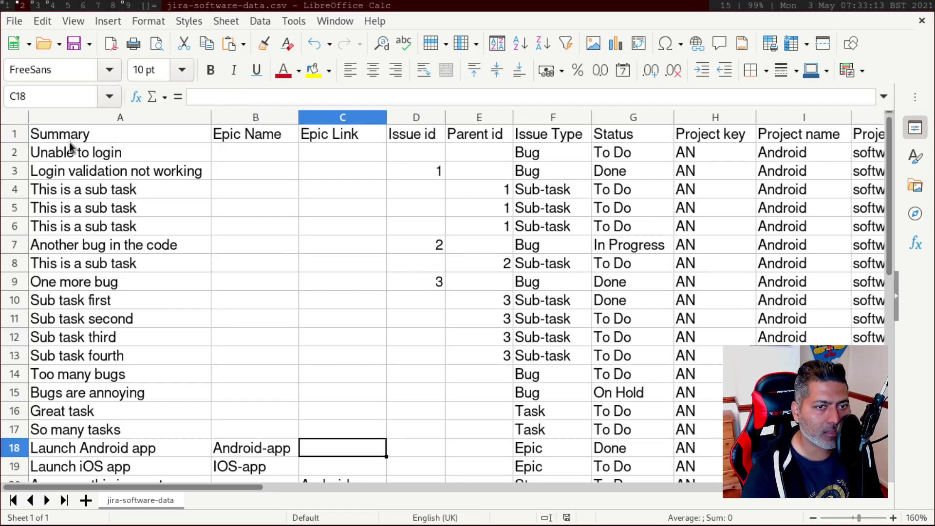
key("Down")
key("Down")
key("Up")
key("Up")
key("Left")
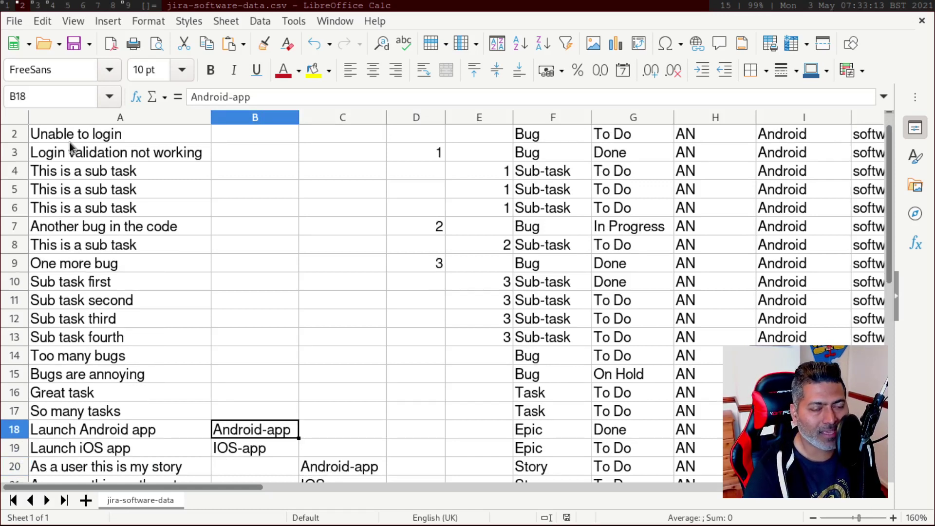
key("Left")
key("Right")
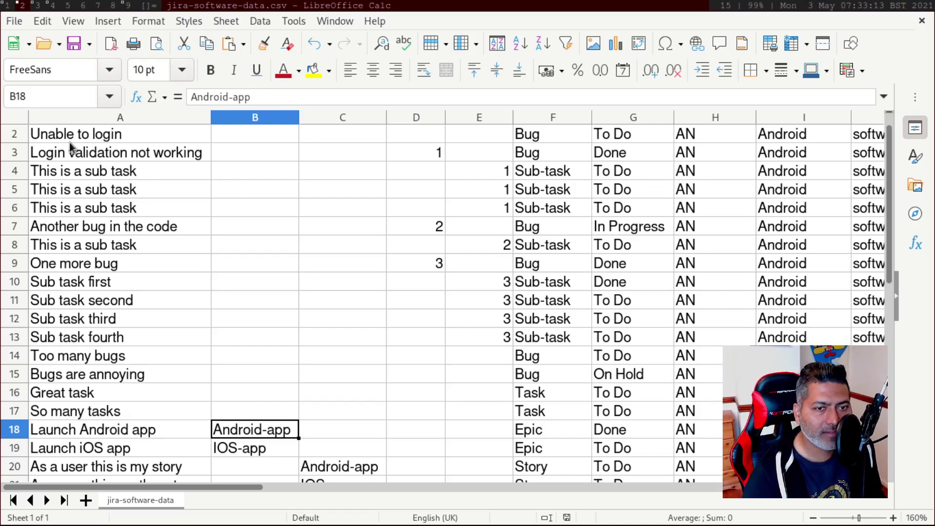
- Compare the Epic Link entries of the story rows with the Epic Name entries of the two epics
key("Right")
key("Down")
key("Down")
key("Down")
key("Down")
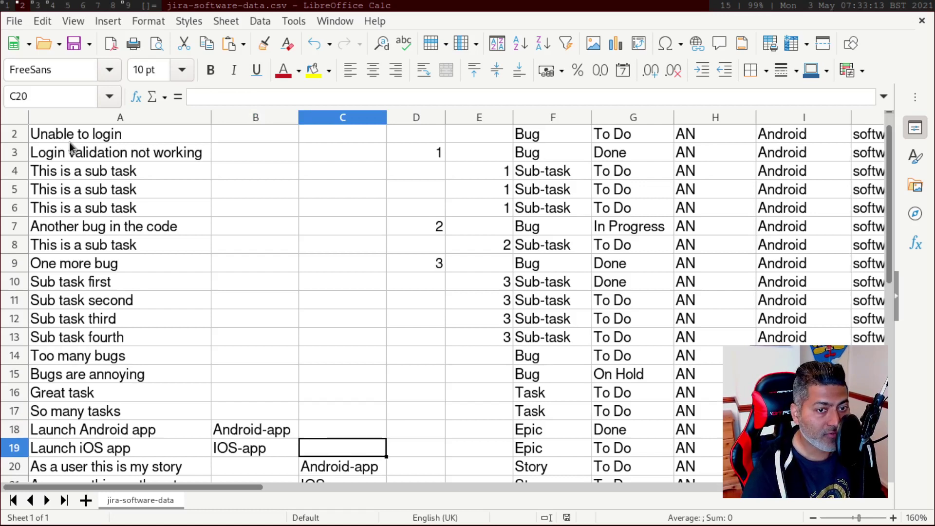
key("Up")
key("Up")
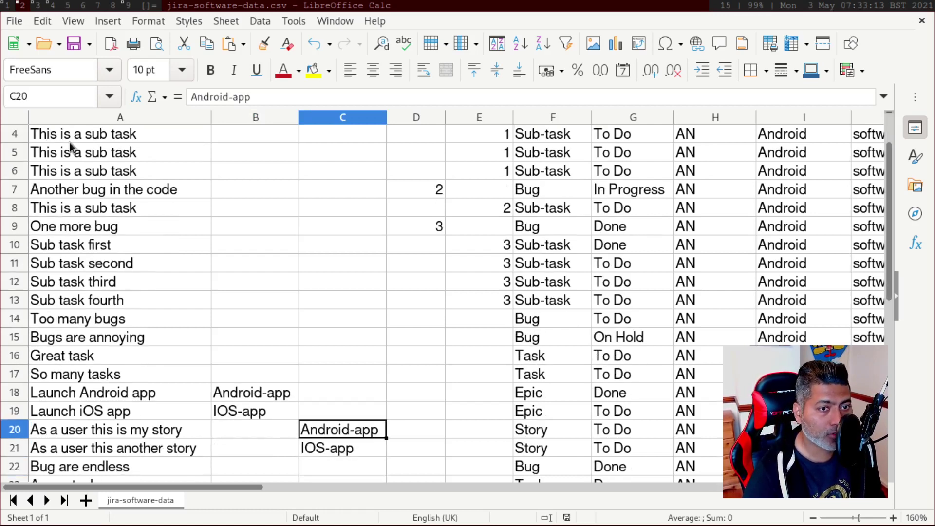
key("Left")
key("Left")
key("Right")
key("Right")
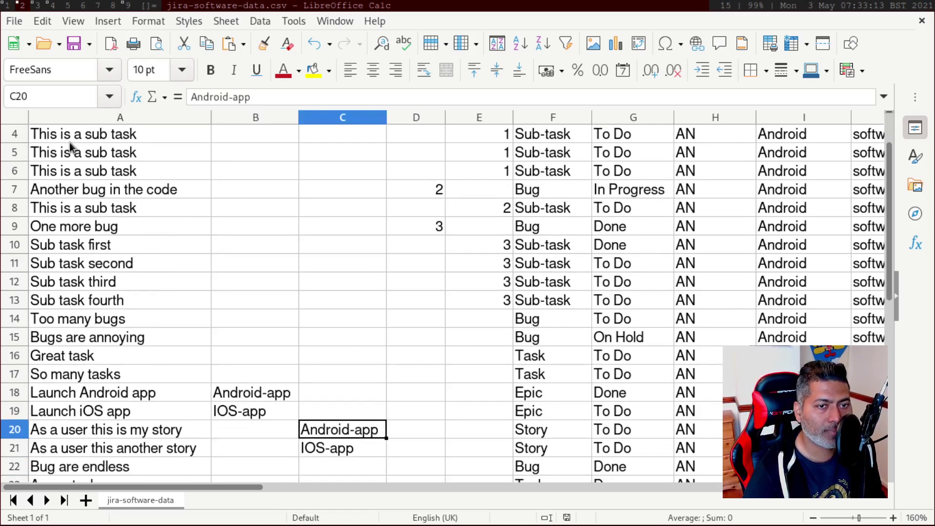
key("Right")
key("Up")
key("Left")
key("Left")
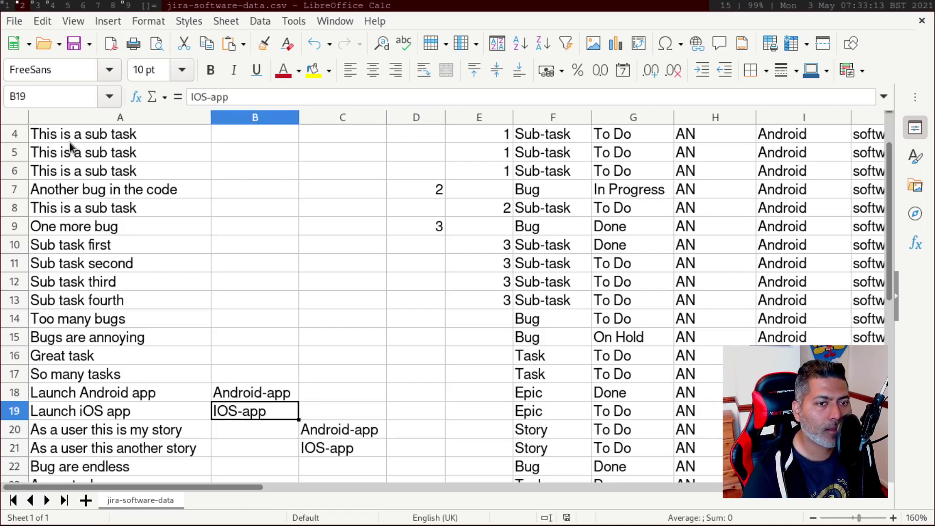
key("Right")
key("Up")
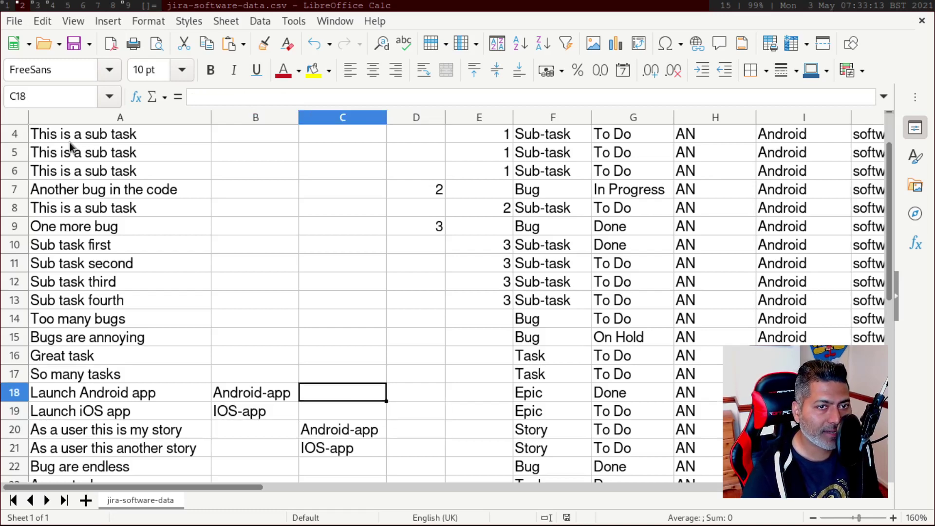
- Review the whole Epic Link column from its header down past the last issue row
key("ctrl+Up")
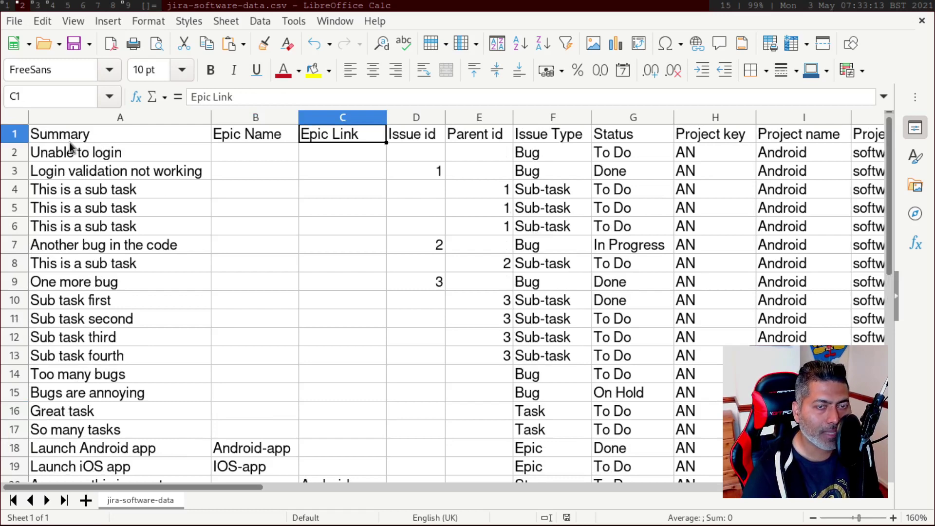
key("Down")
key("Down")
key("Down")
key("Down")
key("Down")
key("Down")
key("Down")
key("Down")
key("Down")
key("Down")
key("Down")
key("Down")
key("Down")
key("Down")
key("Down")
key("Down")
key("Down")
key("Down")
key("Down")
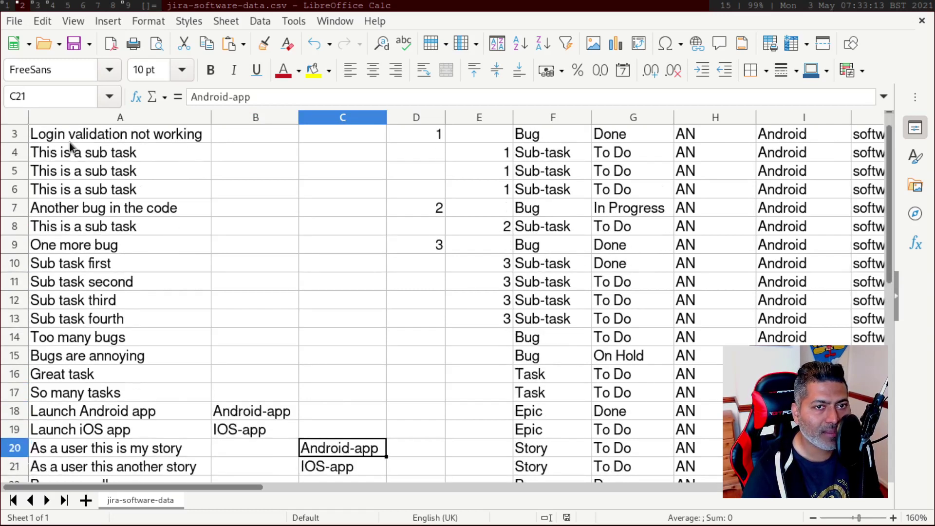
key("Down")
key("Down")
key("Down")
key("Down")
key("Down")
key("Down")
key("Up")
key("Up")
key("Up")
key("Up")
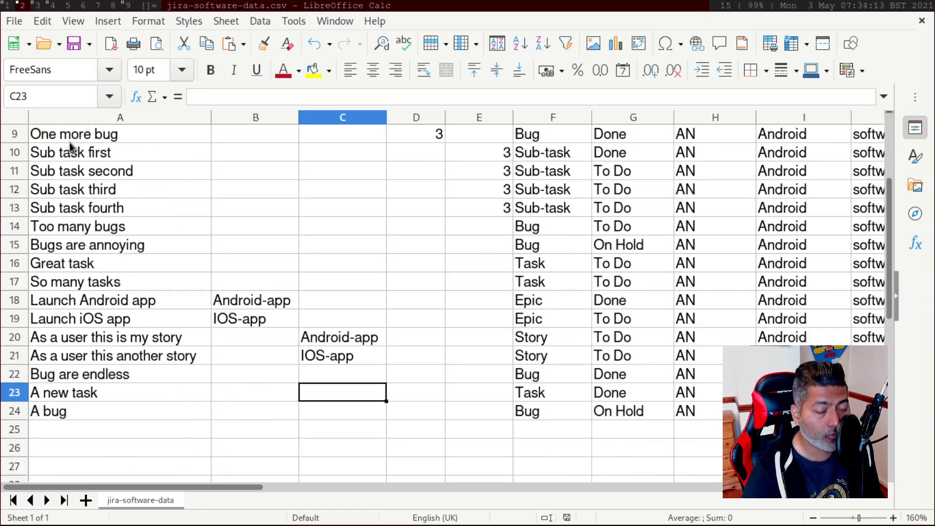
- Recheck the Epic Link cells of the two stories in rows 20 and 21, ending back at the column header
key("Up")
key("Up")
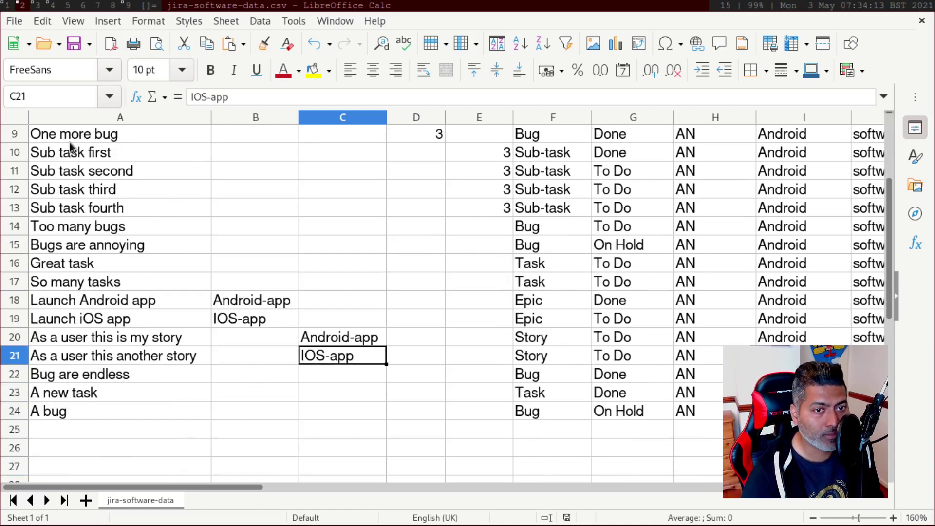
key("Up")
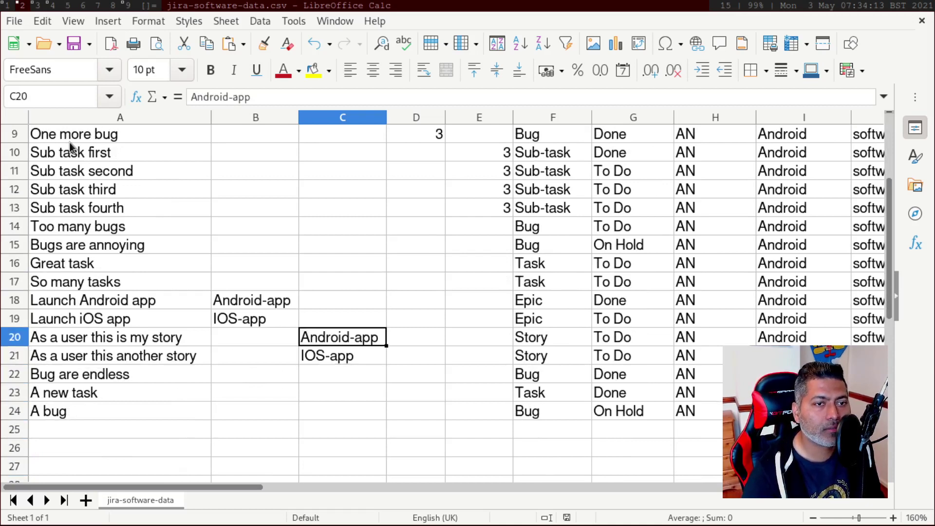
key("Left")
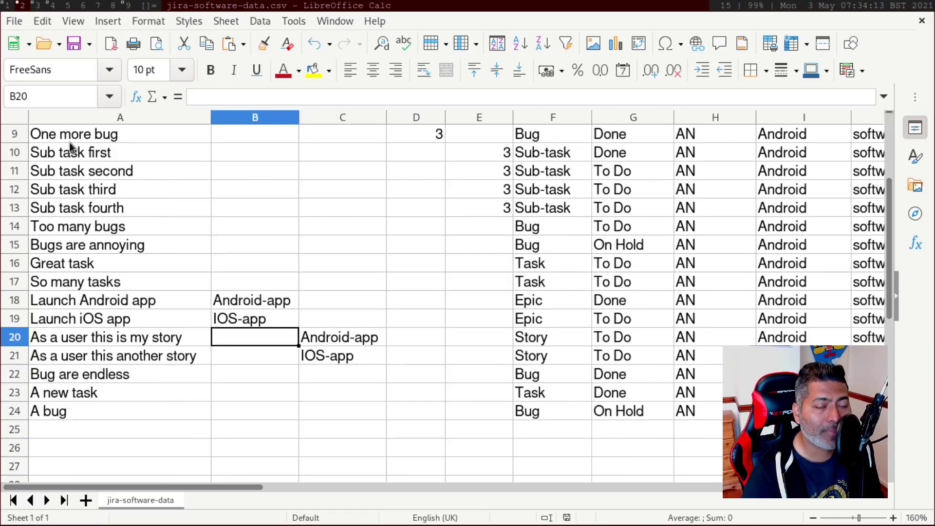
key("Right")
key("Down")
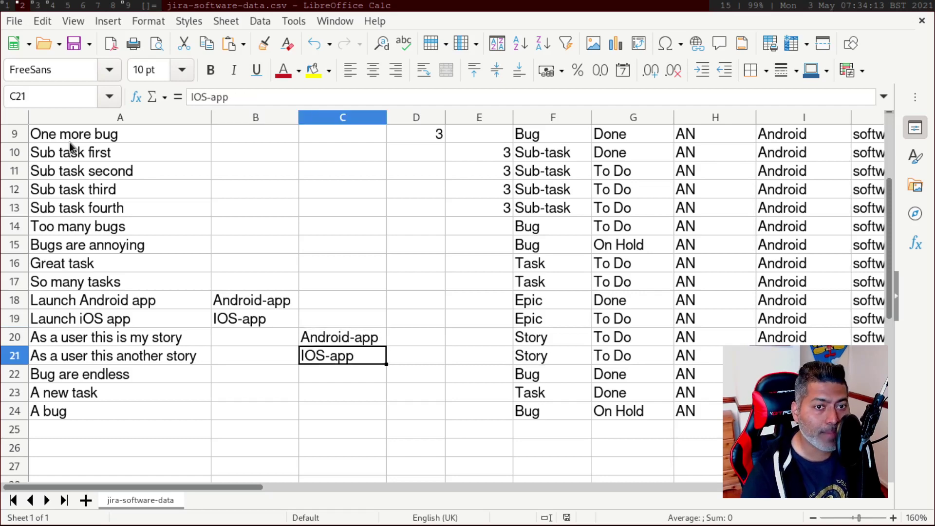
key("Up")
key("ctrl+Up")
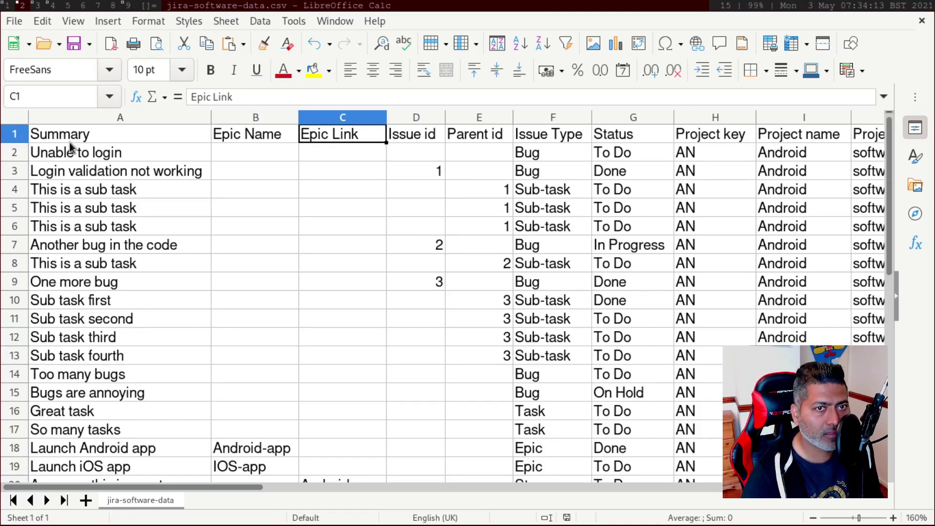
- Examine the Epic Name, Epic Link, Issue id and Parent id columns for the first issue in row 2
key("Down")
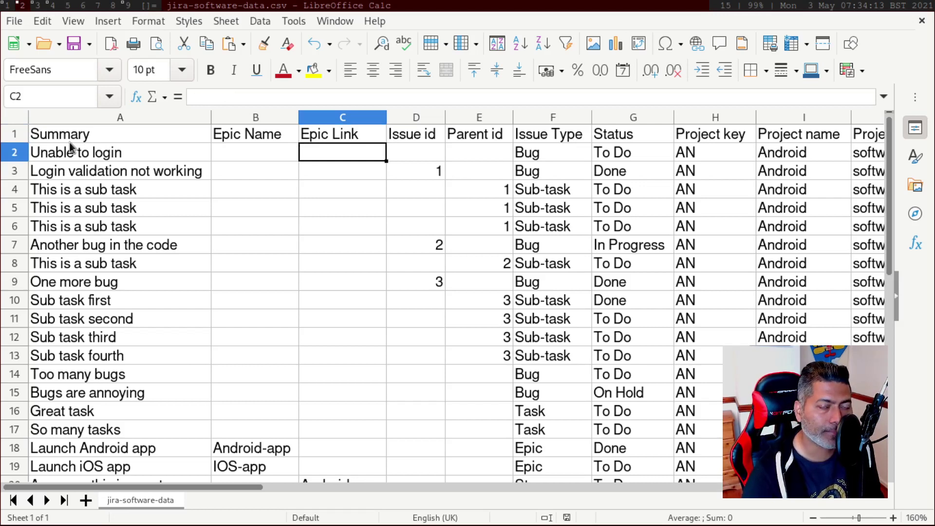
key("Right")
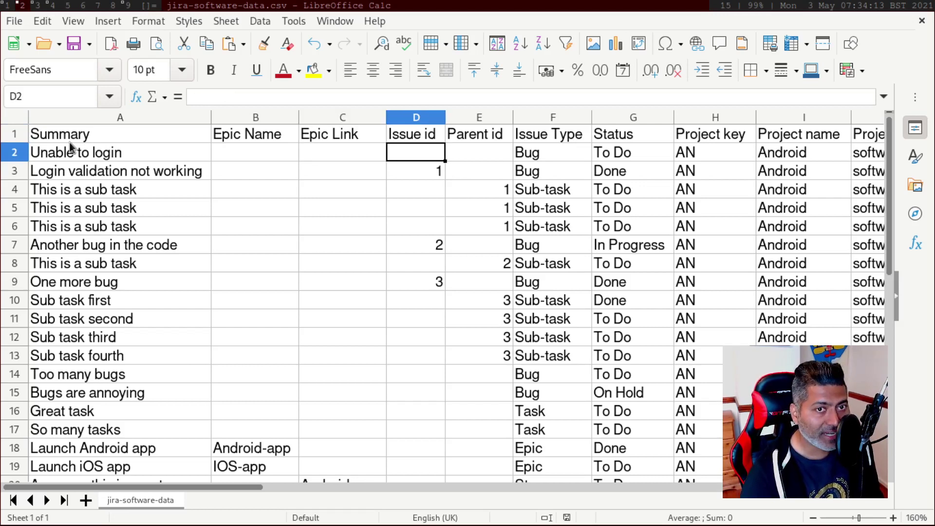
key("Right")
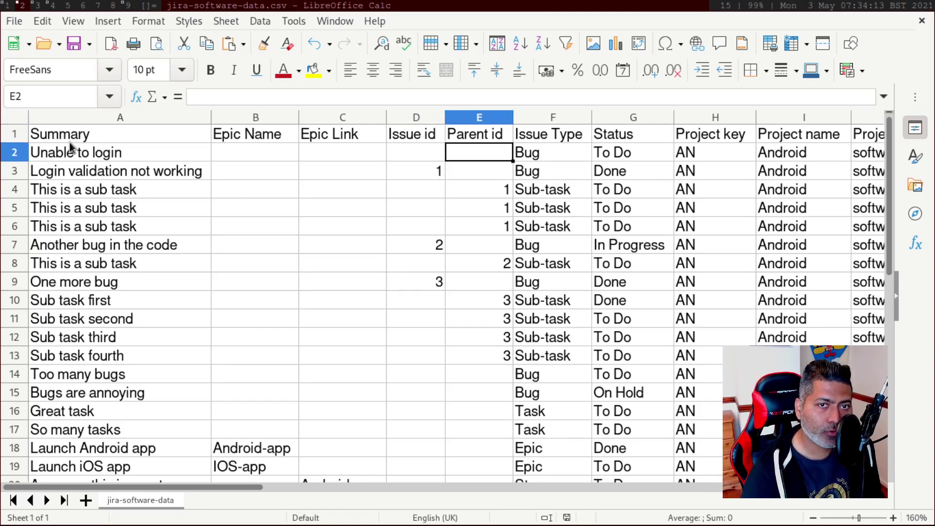
key("Left")
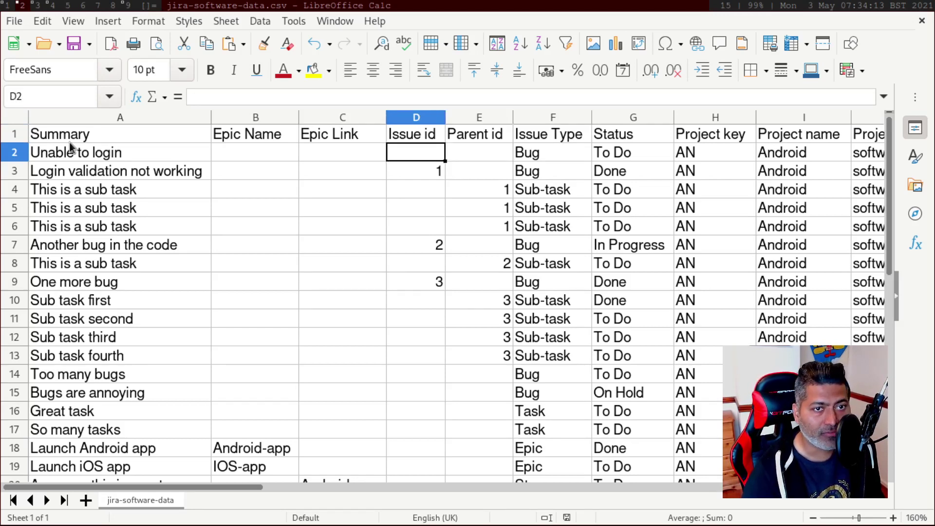
key("Left")
key("Left")
key("Right")
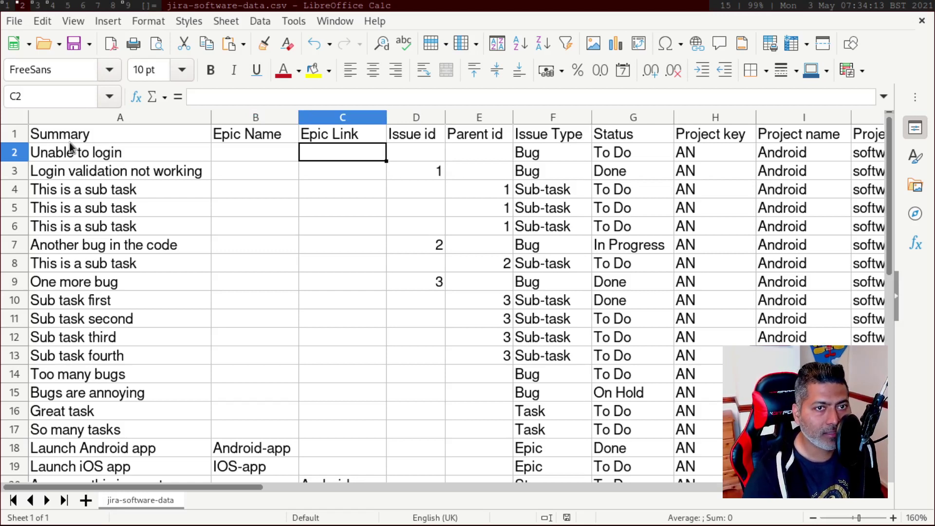
key("Left")
key("Right")
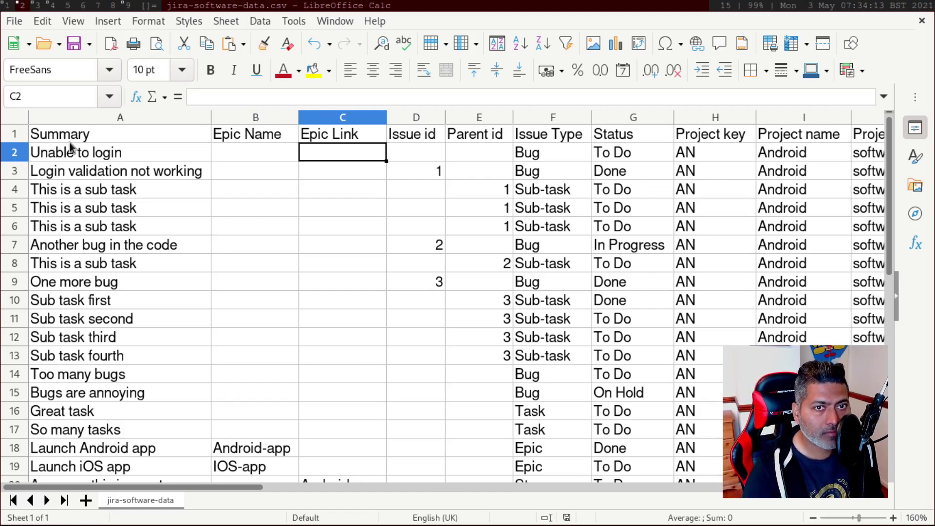
key("Right")
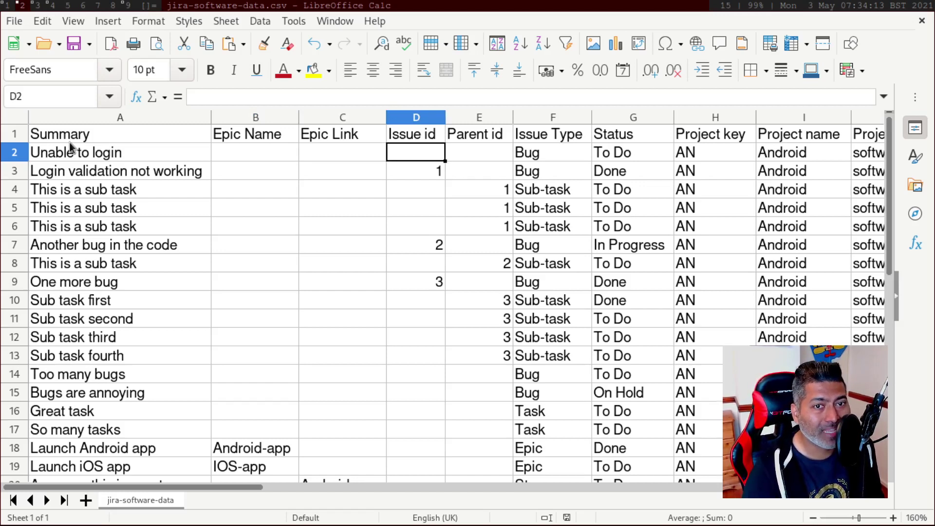
- Examine how the Parent id of the sub-task in row 4 relates to the Issue id of the "Login validation not working" bug
key("Right")
key("Down")
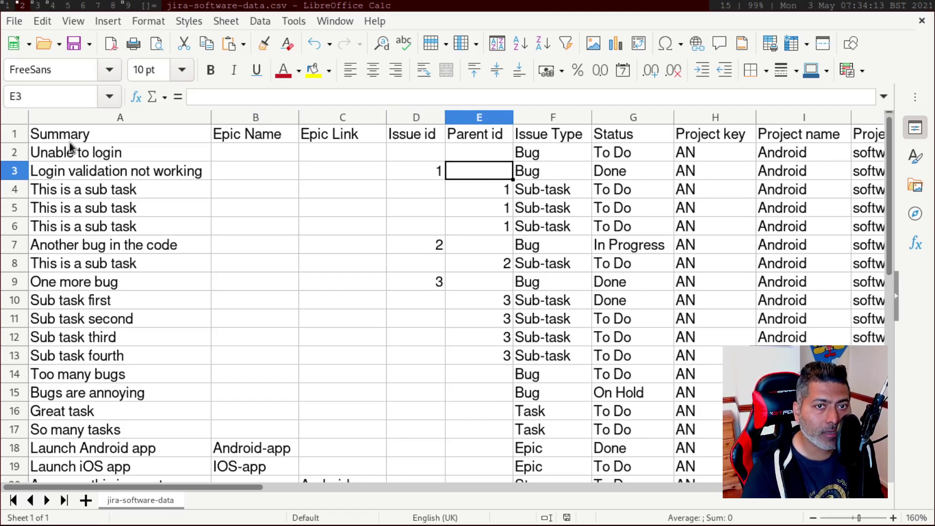
key("Down")
key("Left")
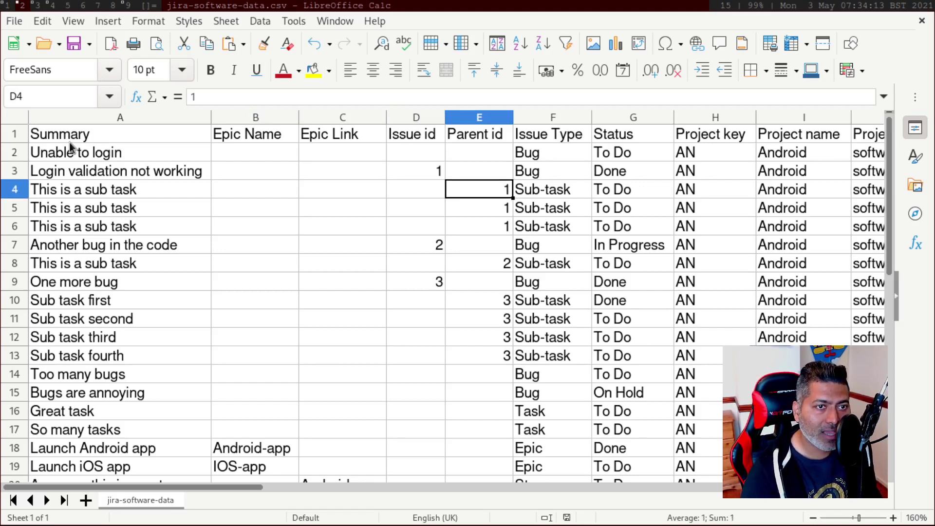
key("Up")
key("Left")
key("Left")
key("Left")
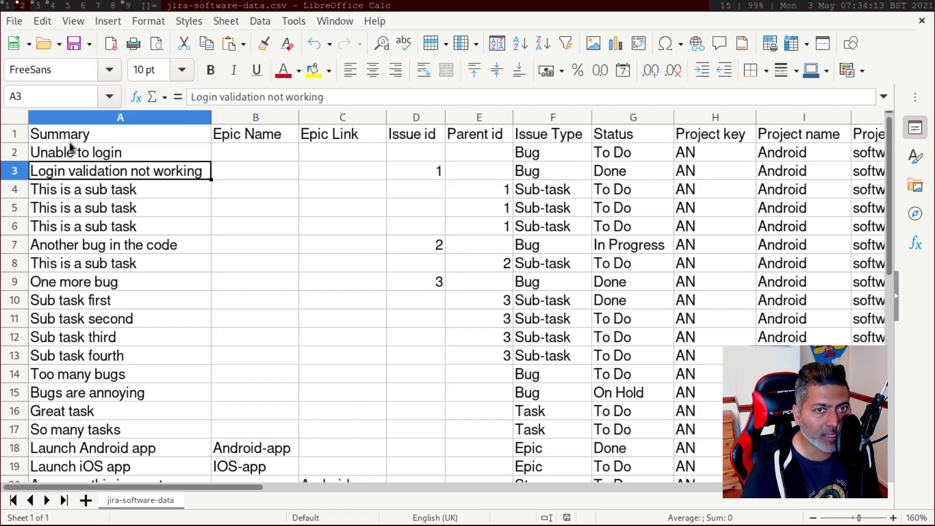
key("Right")
key("Right")
key("Right")
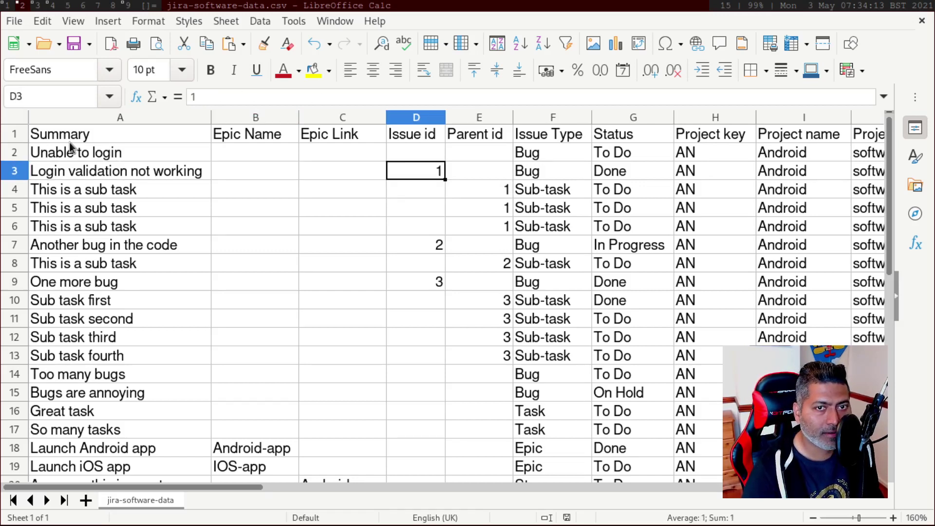
- Examine the Parent id cells of the three sub-tasks in rows 4 to 6 against the Issue id of "Login validation not working"
key("Right")
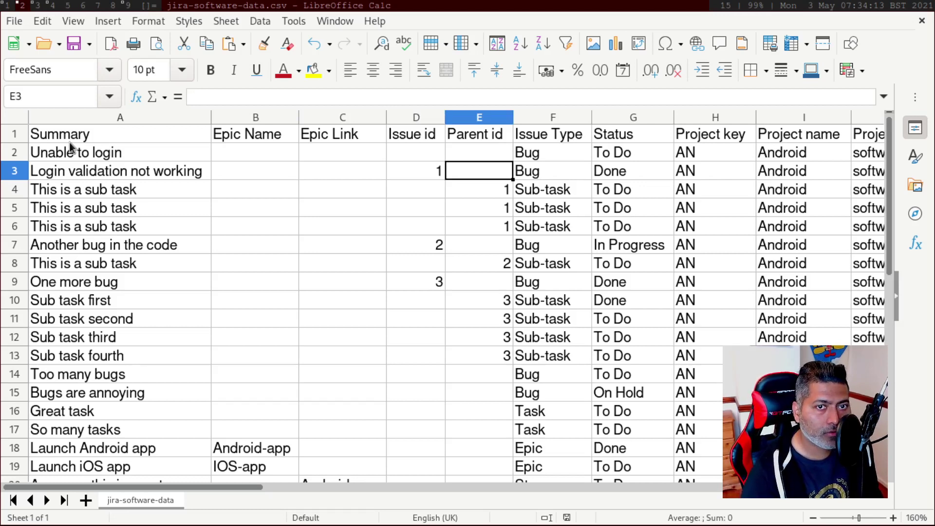
key("Down")
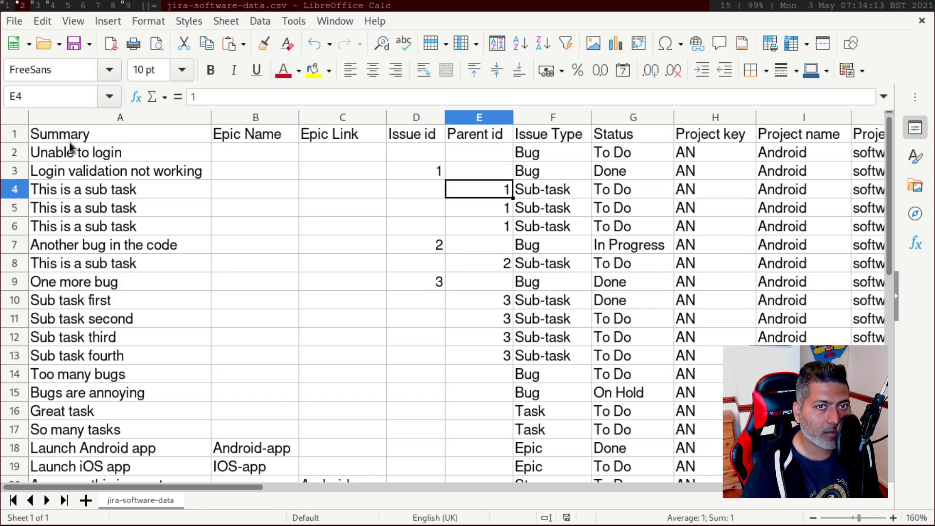
key("shift+Down")
key("shift+Down")
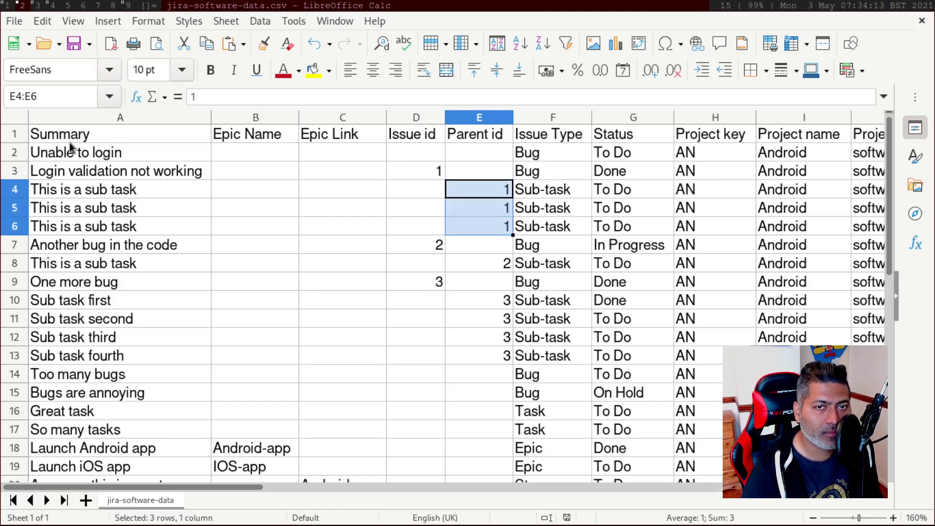
key("Up")
key("Up")
key("Left")
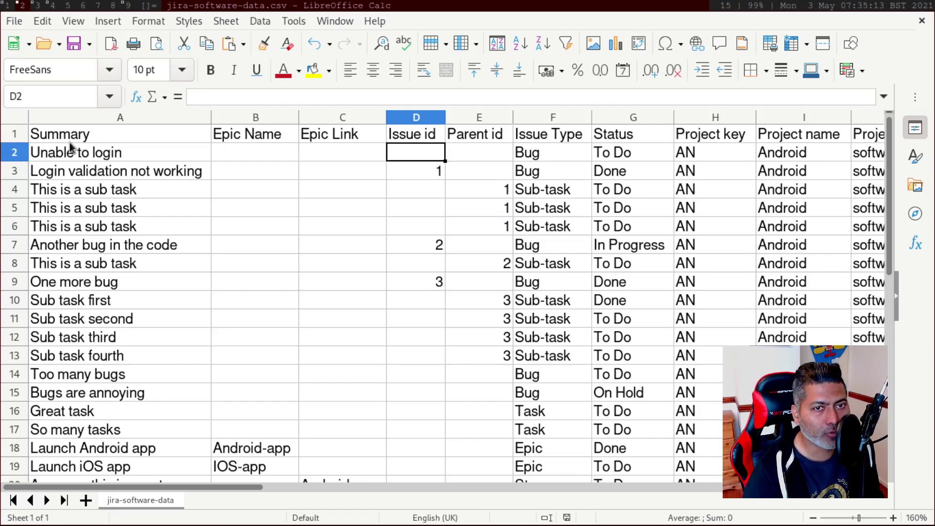
key("Down")
- Examine the Issue Type, Status, Project key, Project name and Project type cells of the bug in row 3
key("Right")
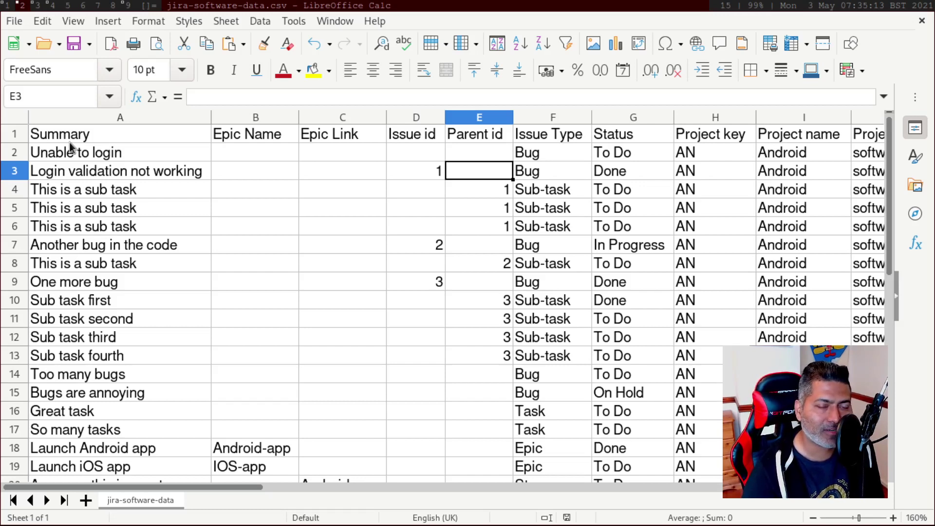
key("Right")
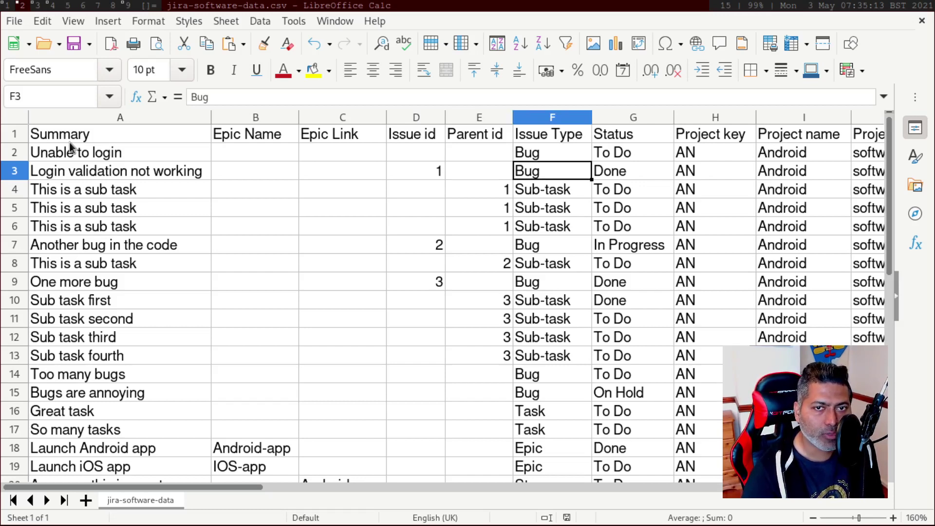
key("Right")
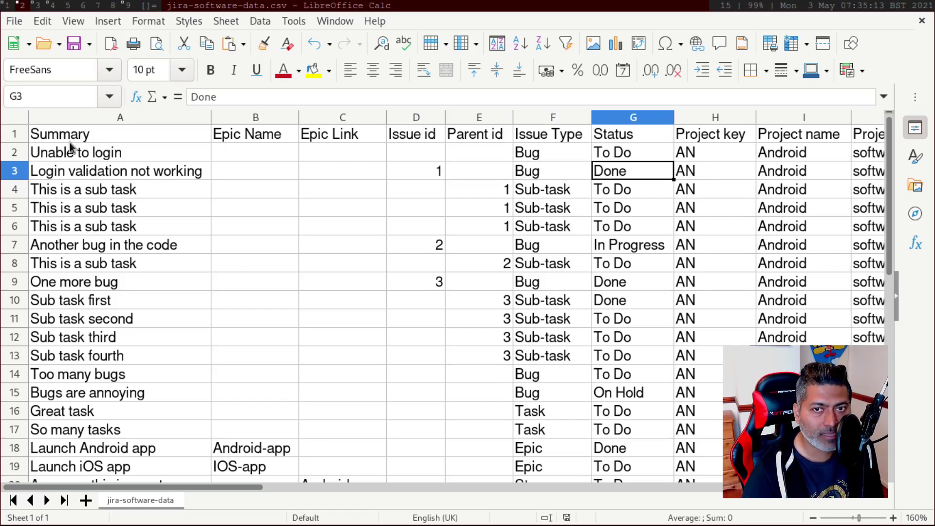
key("Right")
key("Right")
key("Right")
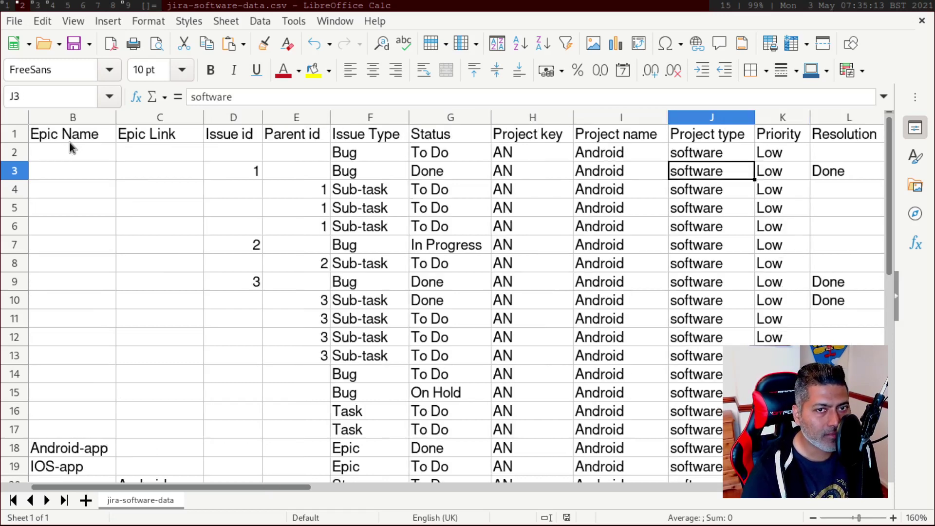
key("Left")
key("Left")
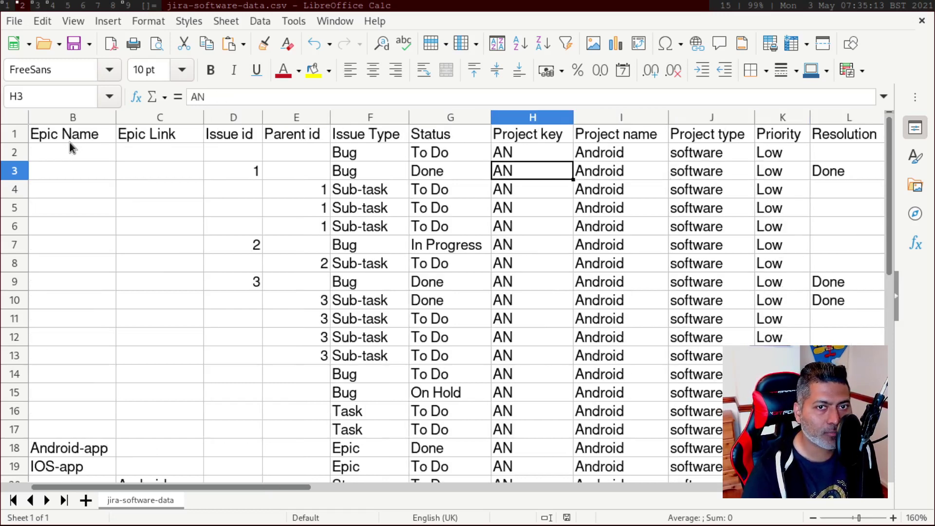
key("Right")
key("Right")
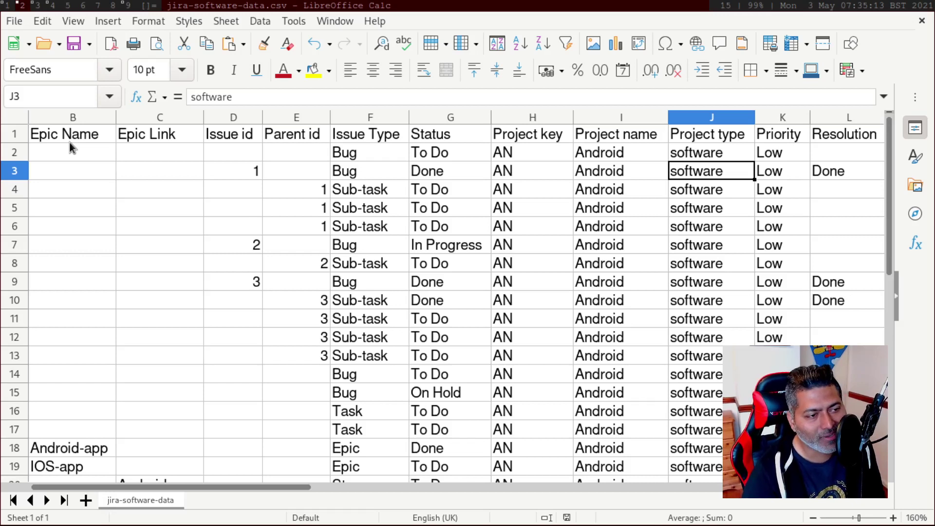
- Check the Priority of the bug in row 3 and compare its Resolution with the Created and Resolved dates
key("Right")
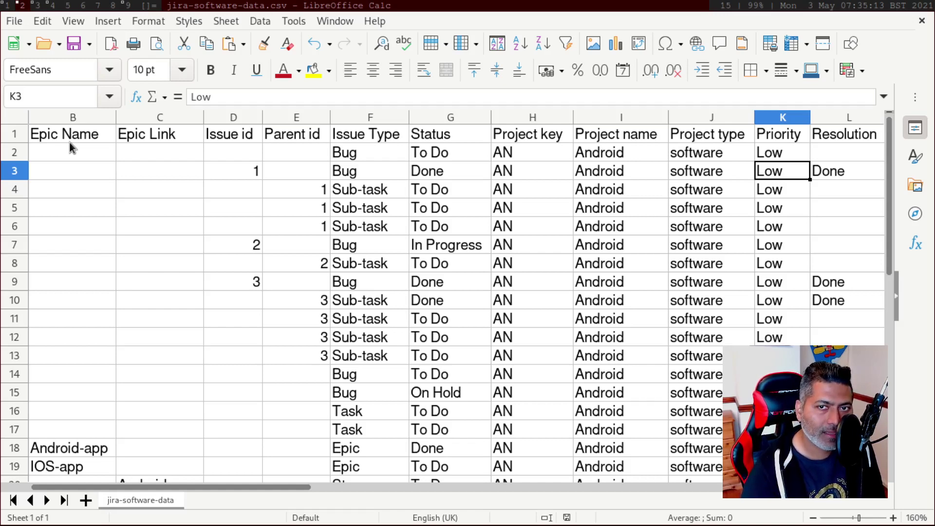
key("Right")
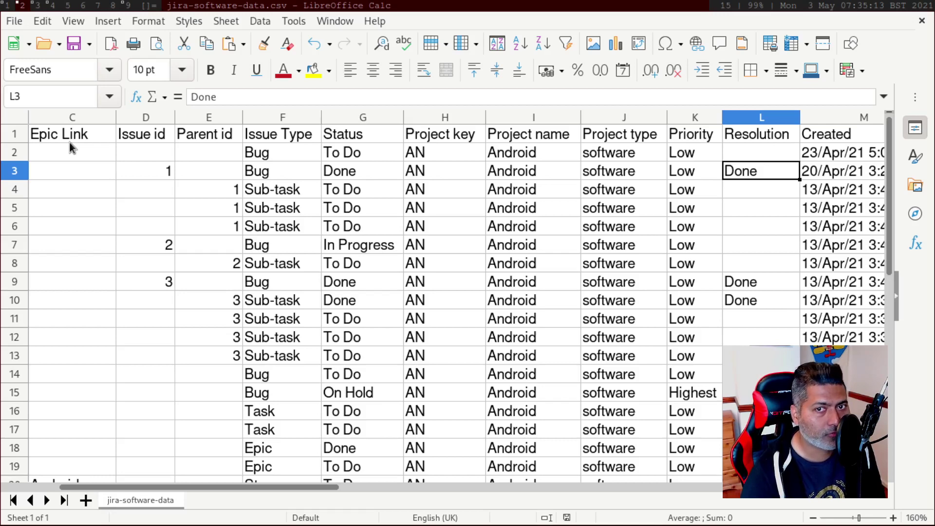
key("Right")
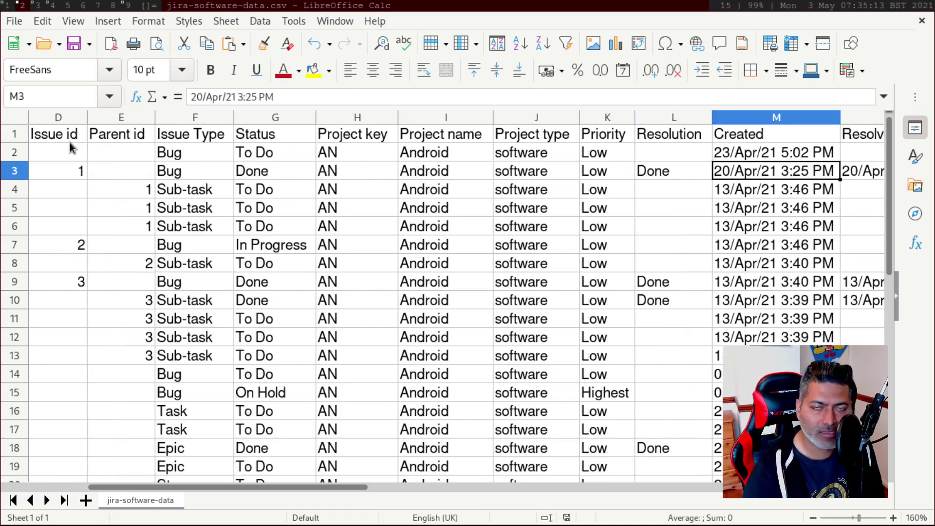
key("Right")
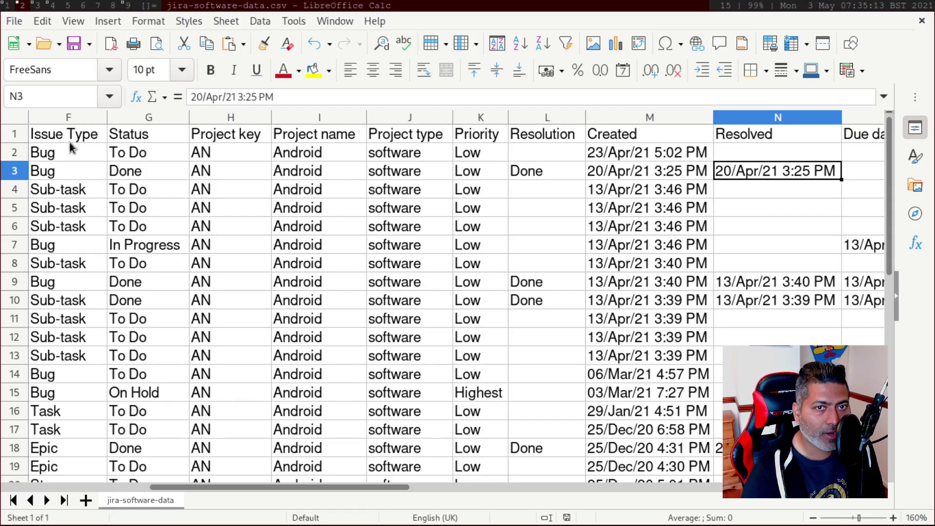
key("Left")
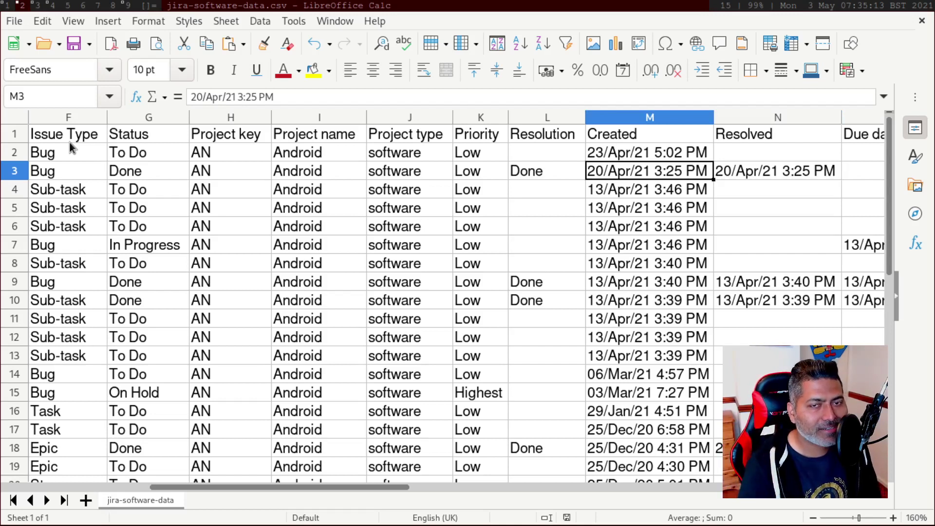
key("Left")
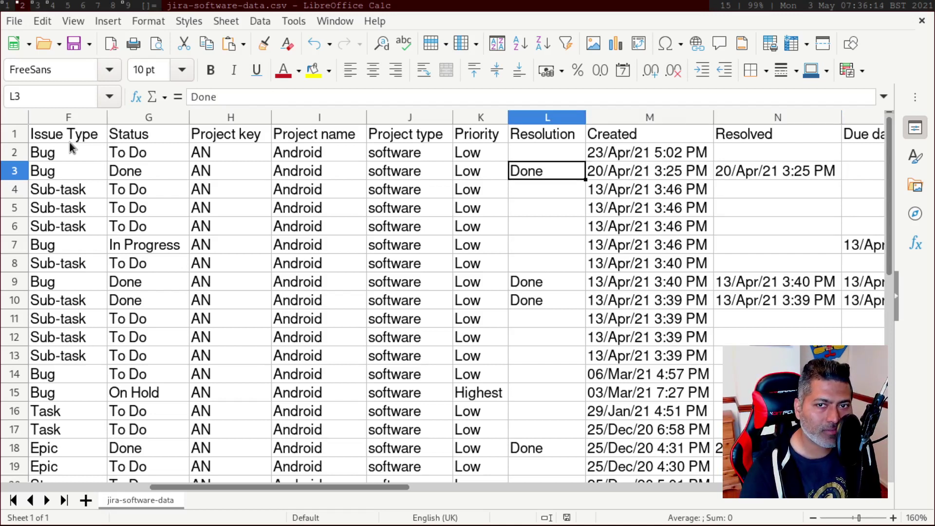
key("Right")
key("Right")
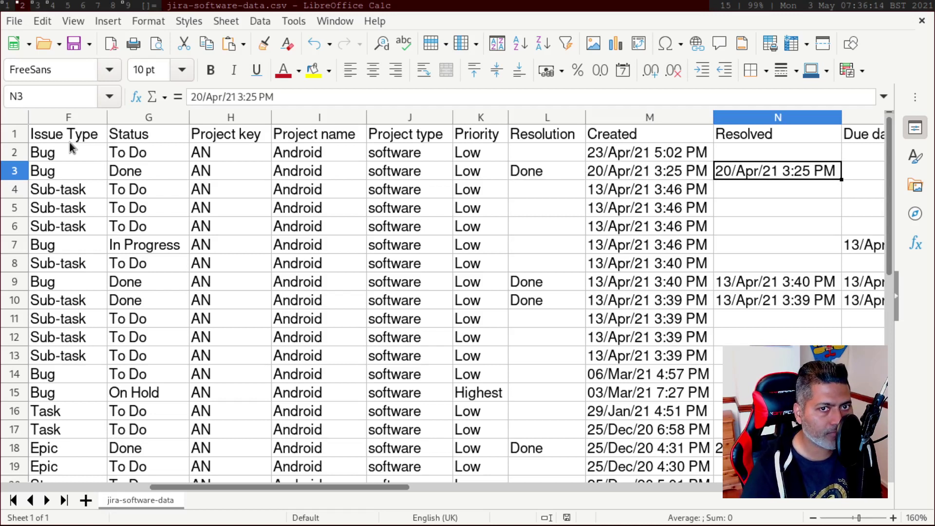
key("Left")
key("Left")
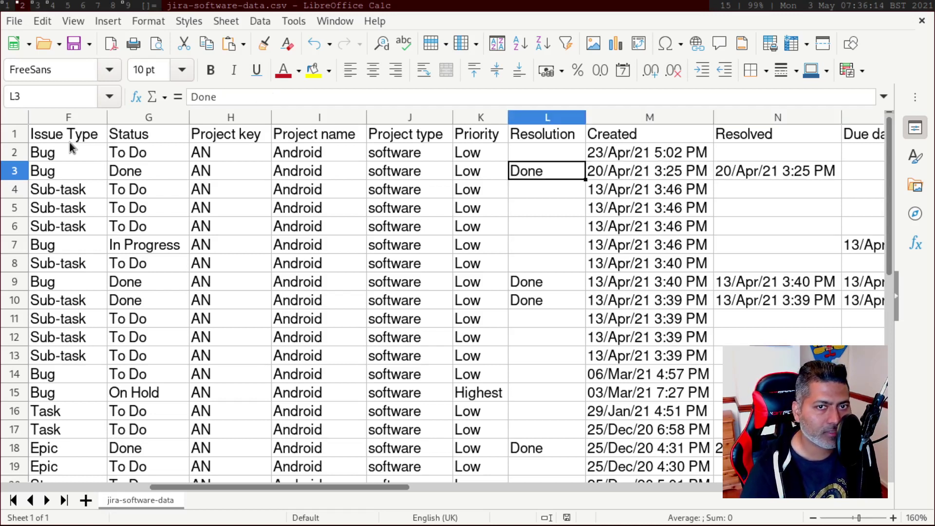
key("Right")
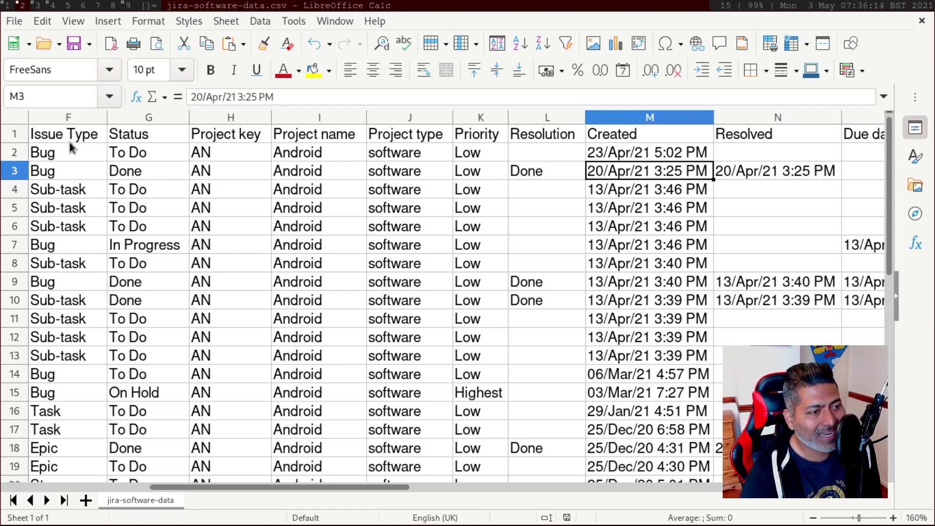
key("Right")
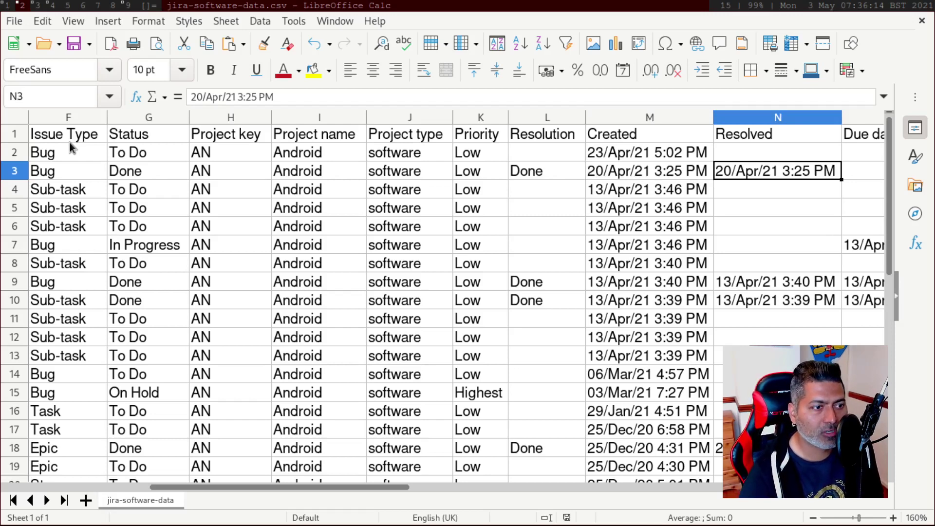
- Examine the Due date column beside Resolved in row 3, then the Due date cell of the bug in row 7
key("Right")
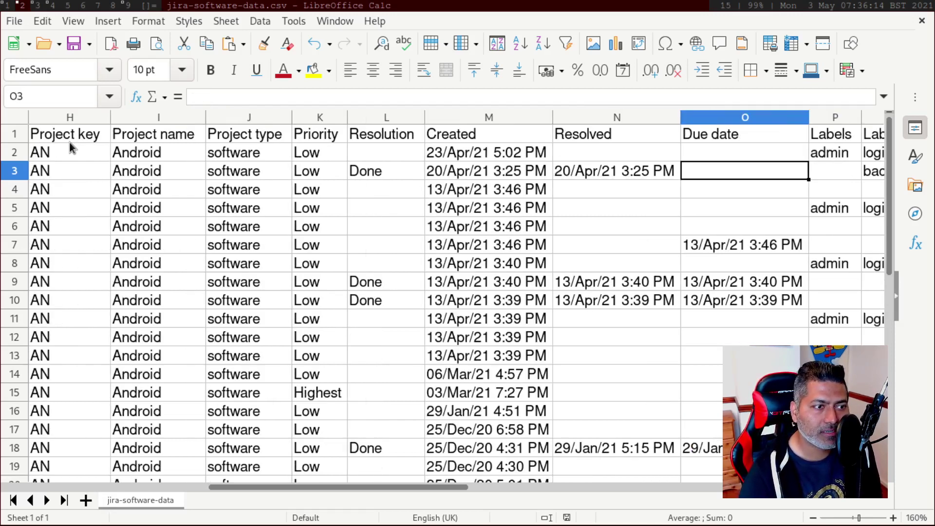
key("Left")
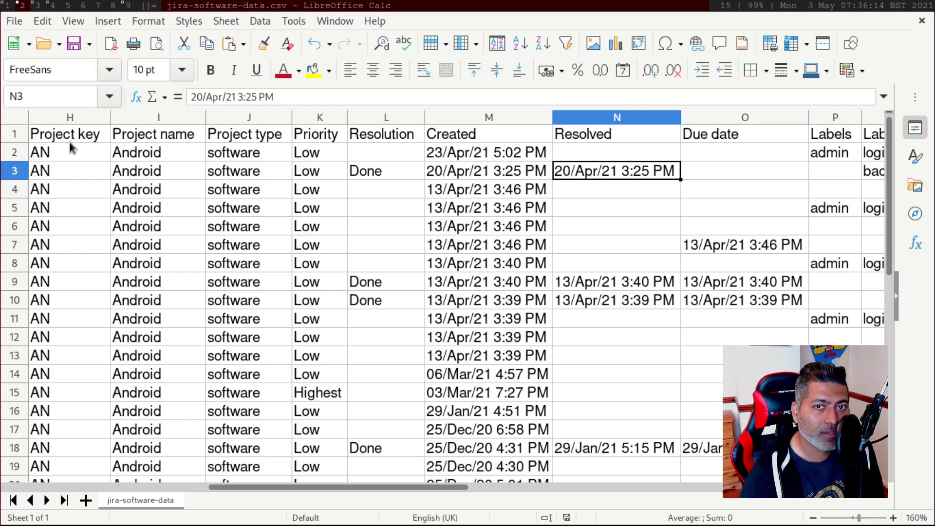
key("Right")
key("Down")
key("Down")
key("Down")
key("Down")
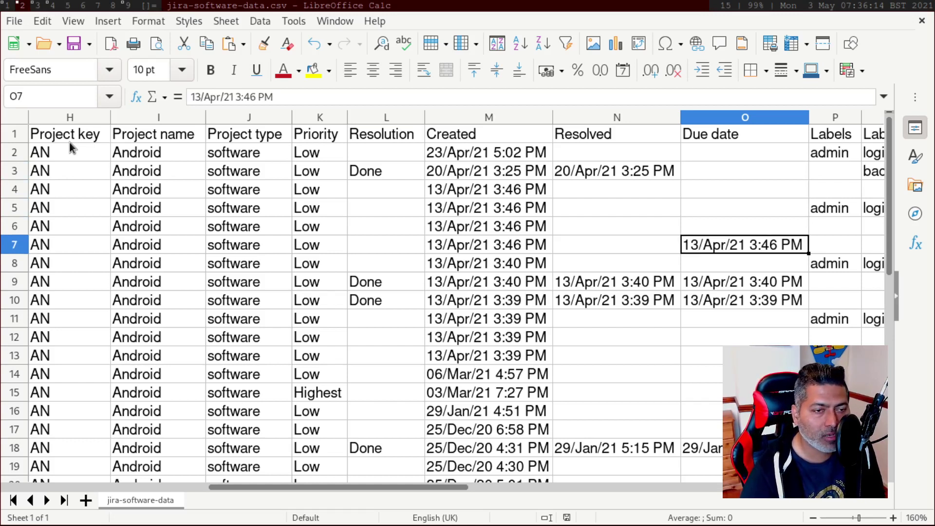
key("Right")
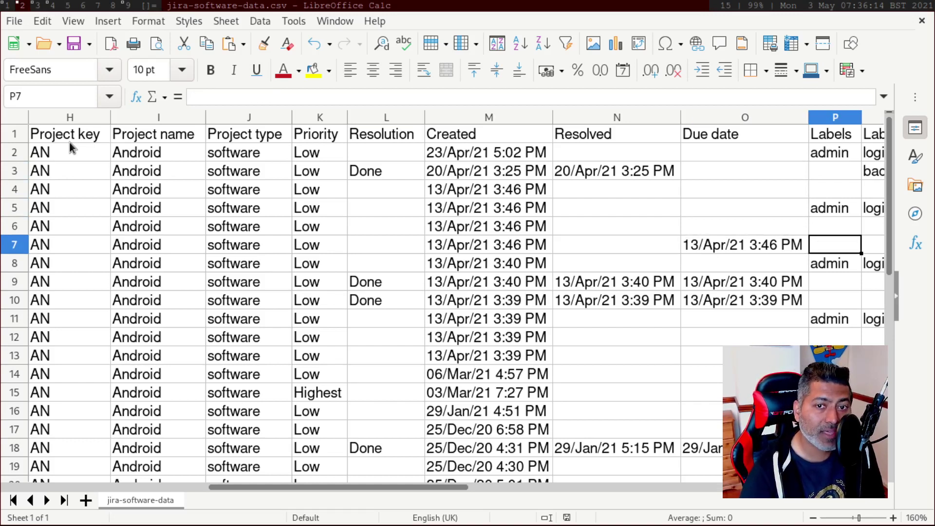
key("Left")
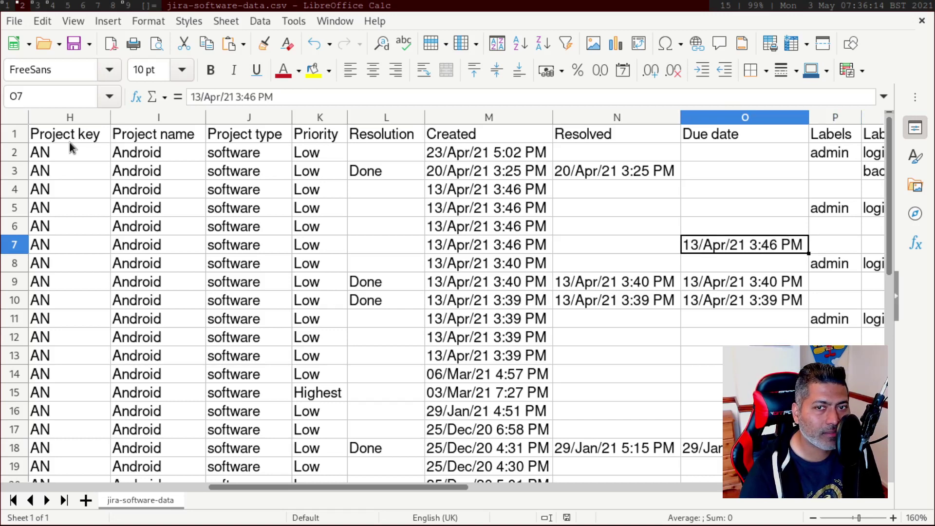
- Review the repeated Labels columns from row 7, following the last one, bulkimport, up to the first issue row
key("Right")
key("Right")
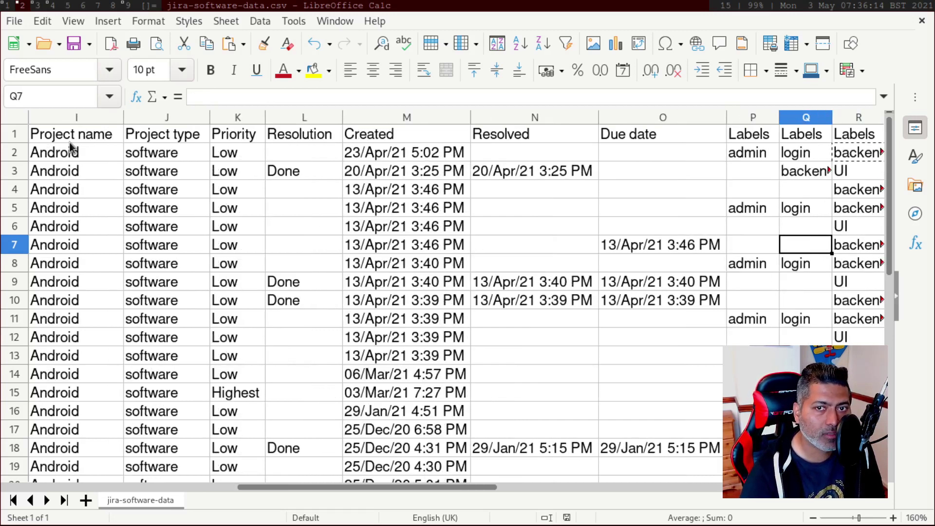
key("Right")
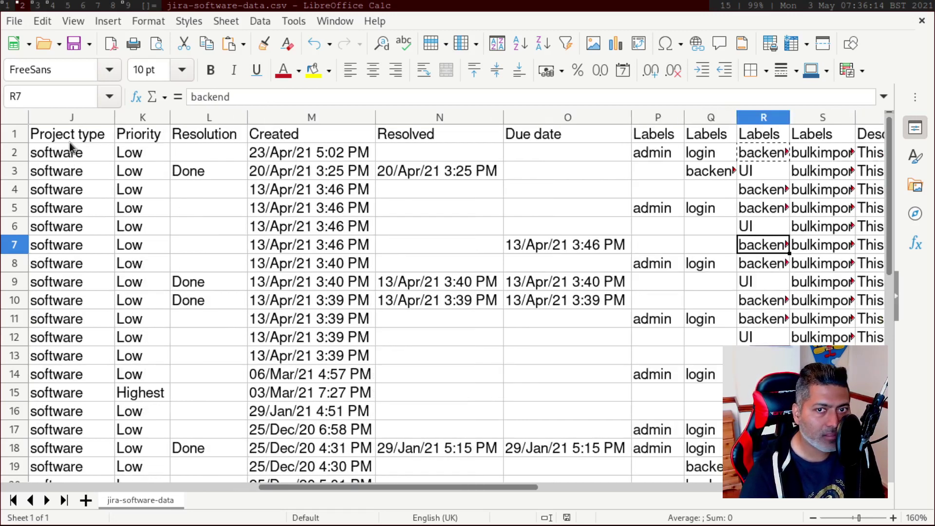
key("Right")
key("Up")
key("Up")
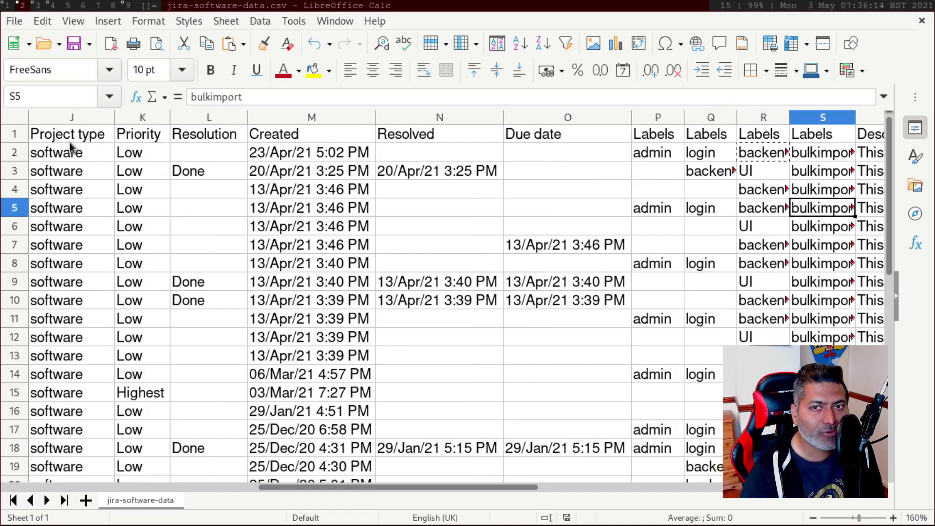
key("Up")
key("Up")
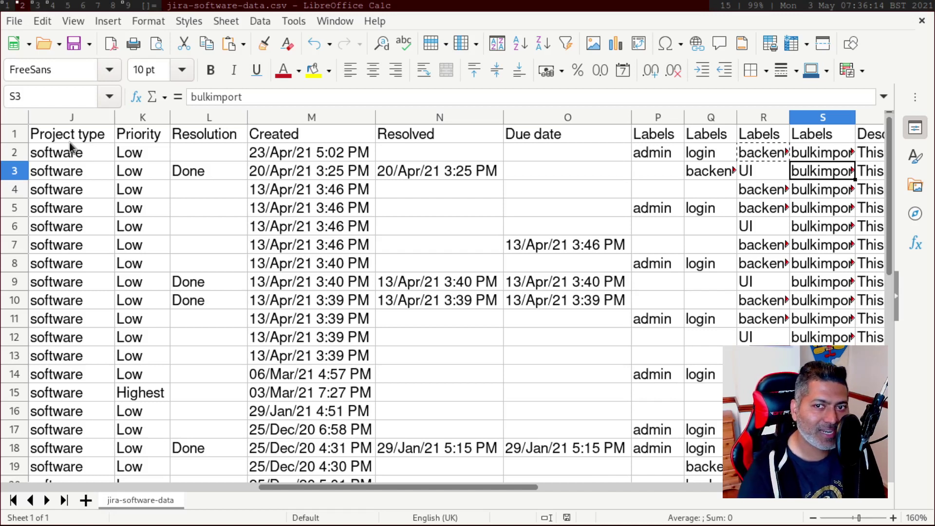
key("Up")
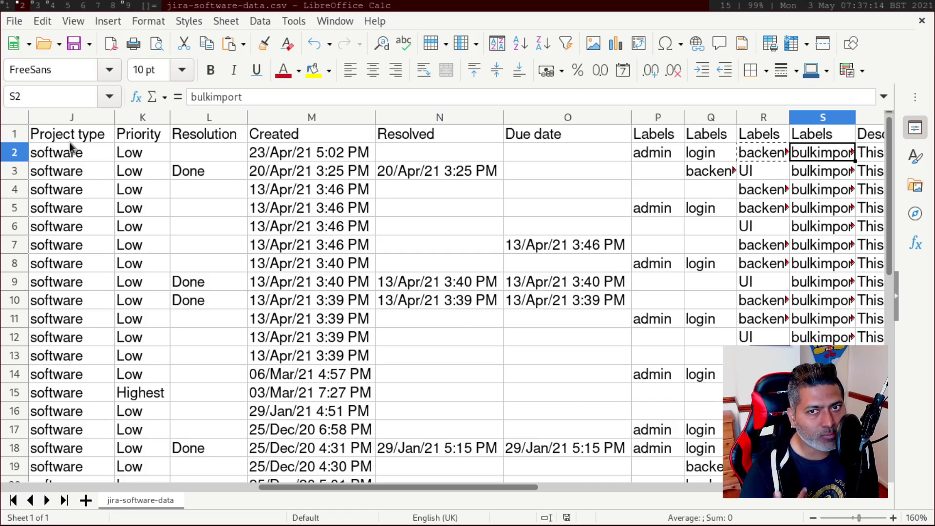
- View the Description and Environment columns of the first issue, as far as the end of the data
key("Right")
key("Right")
key("Right")
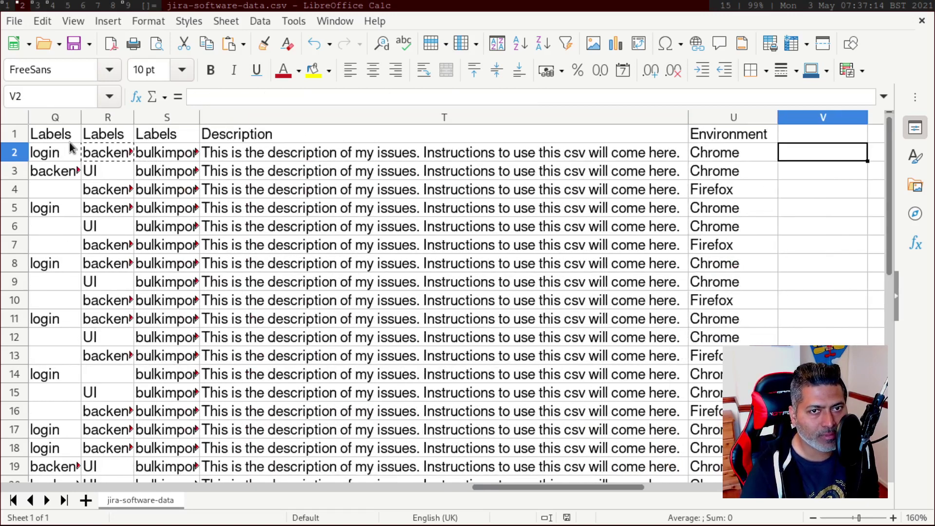
- Recheck the login, backend and bulkimport labels of the first issue in row 2
key("Left")
key("Left")
key("Left")
key("Left")
key("Left")
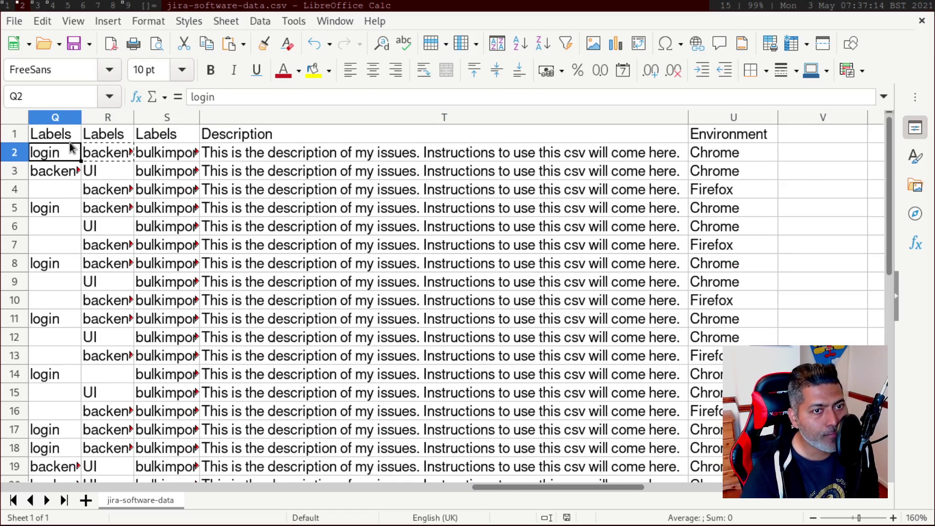
key("Right")
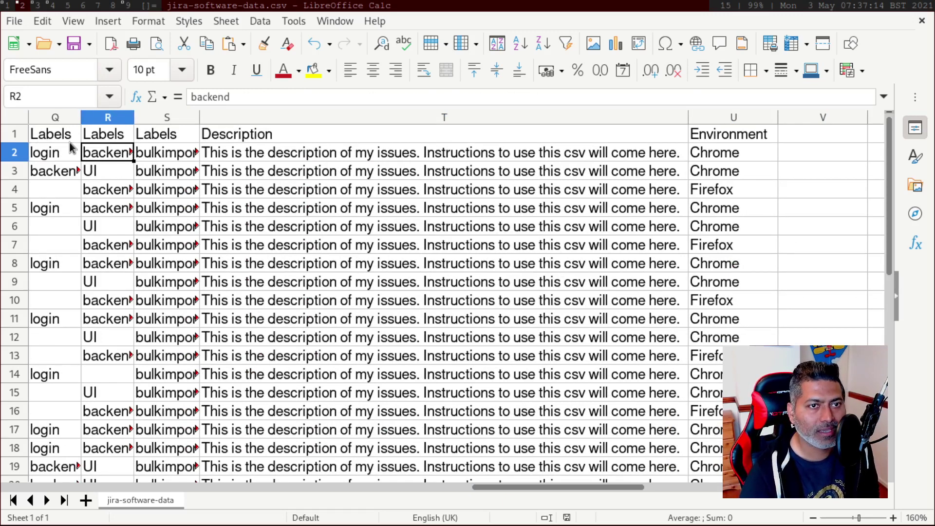
key("Right")
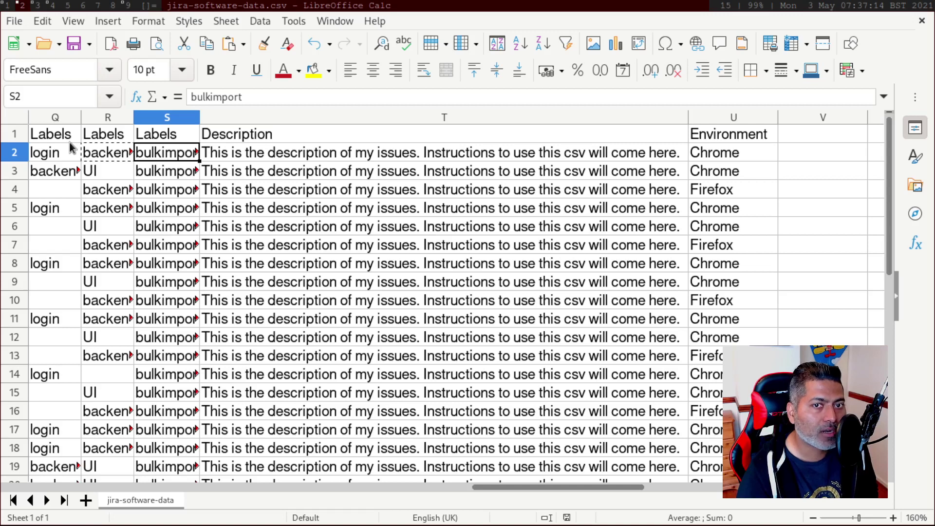
key("Right")
key("Left")
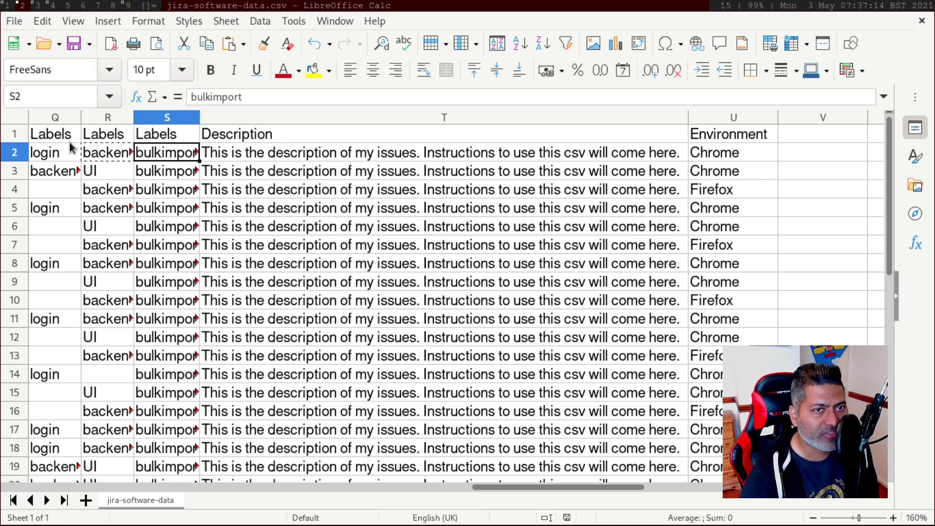
- Review the Description and Environment cells of the first issue past the last data column, ending on the Environment heading
key("Right")
key("Left")
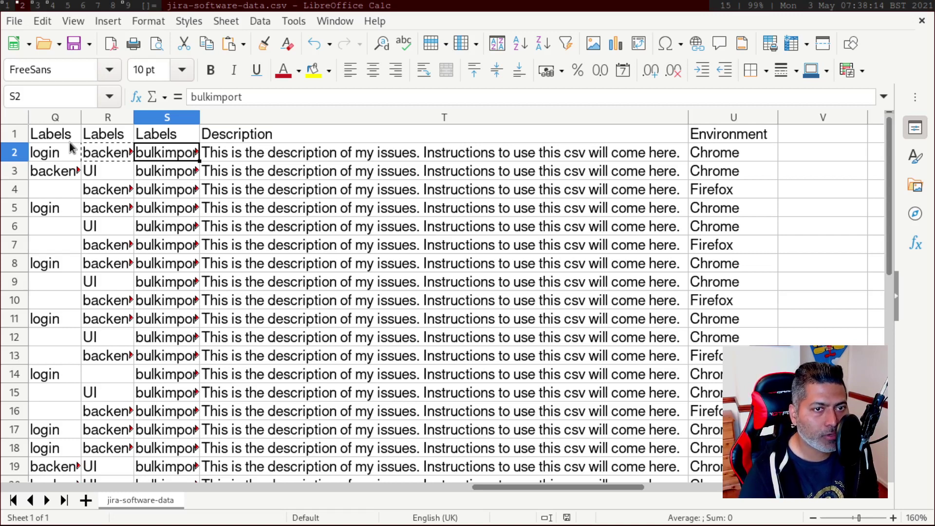
key("Right")
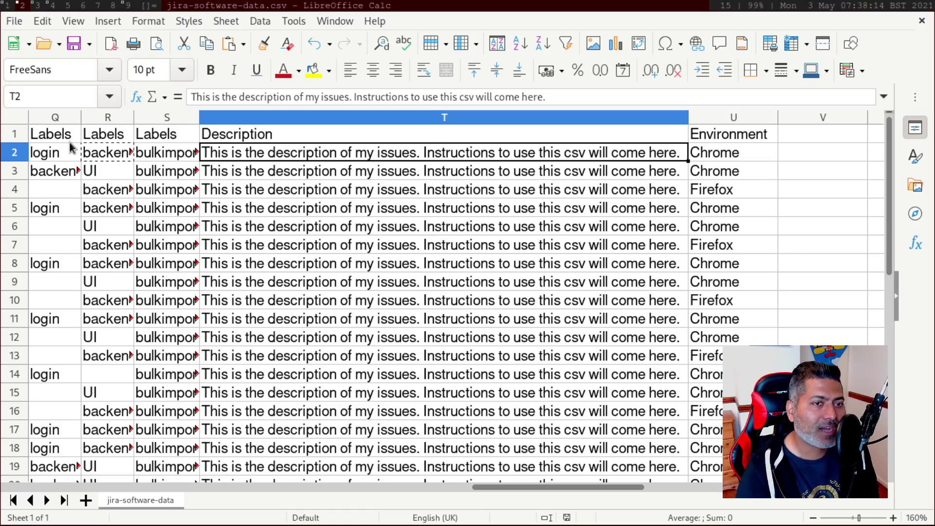
key("Left")
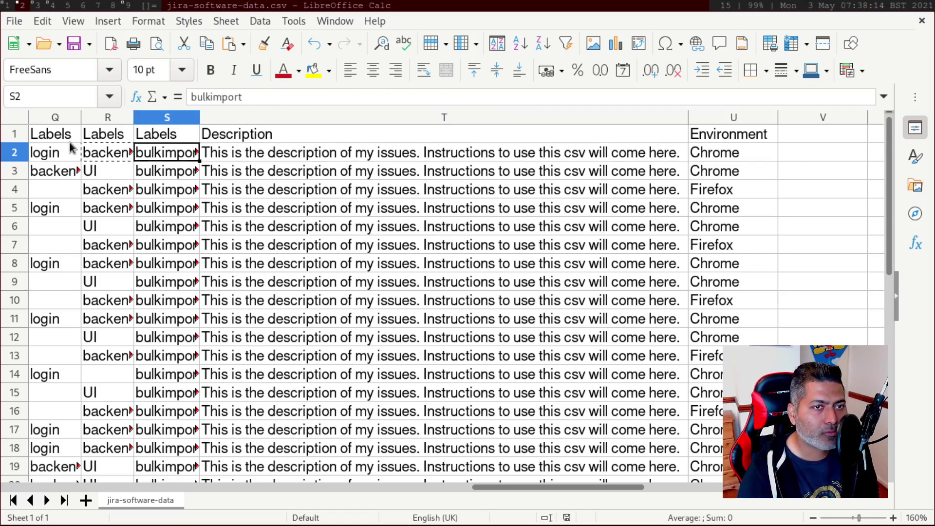
key("Right")
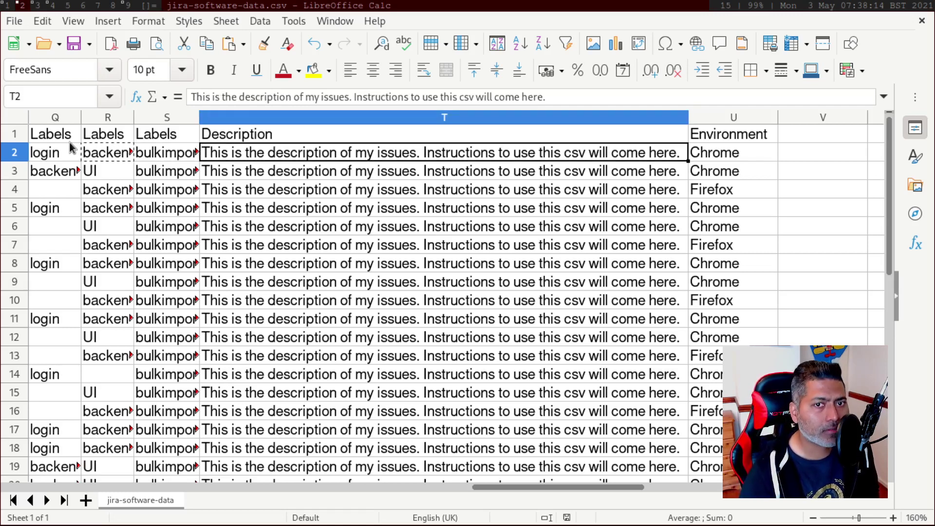
key("Right")
key("Right")
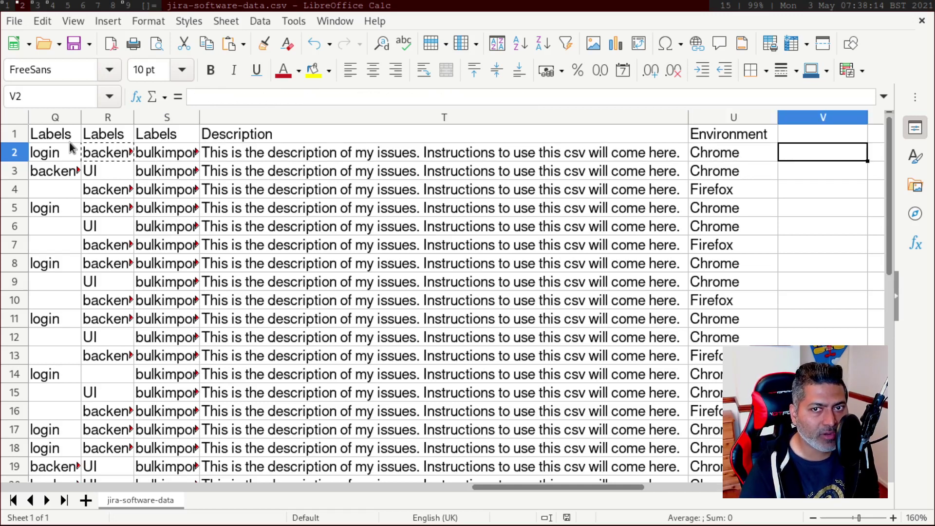
key("Left")
key("Up")
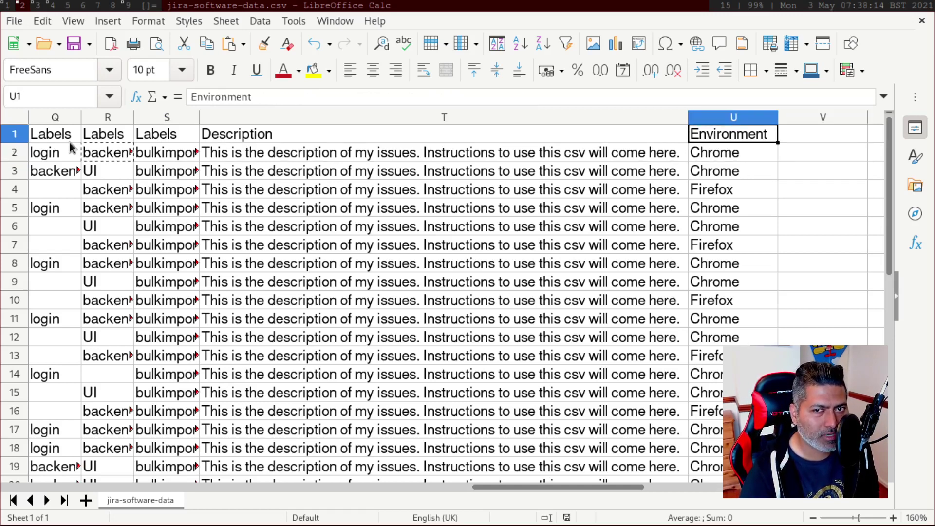
- Go back through all the column headings in row 1, from Environment to Summary
key("Left")
key("Left")
key("Left")
key("Left")
key("Left")
key("Left")
key("Left")
key("Left")
key("Left")
key("Left")
key("Left")
key("Left")
key("Left")
key("Left")
key("Left")
key("Left")
key("Left")
key("Left")
key("Left")
key("Left")
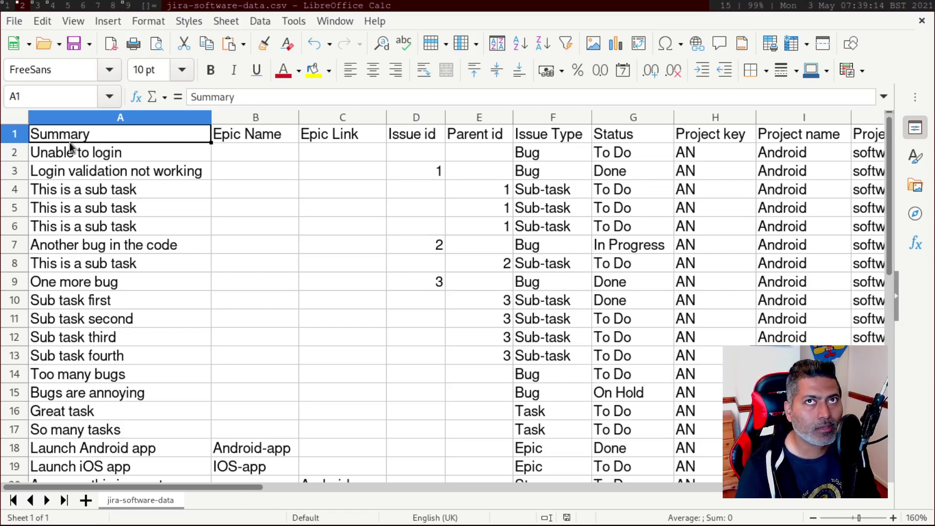
- Switch to Jira in the browser, find External System Import in the system administration by searching for csv, and start a CSV import
key("super+1")
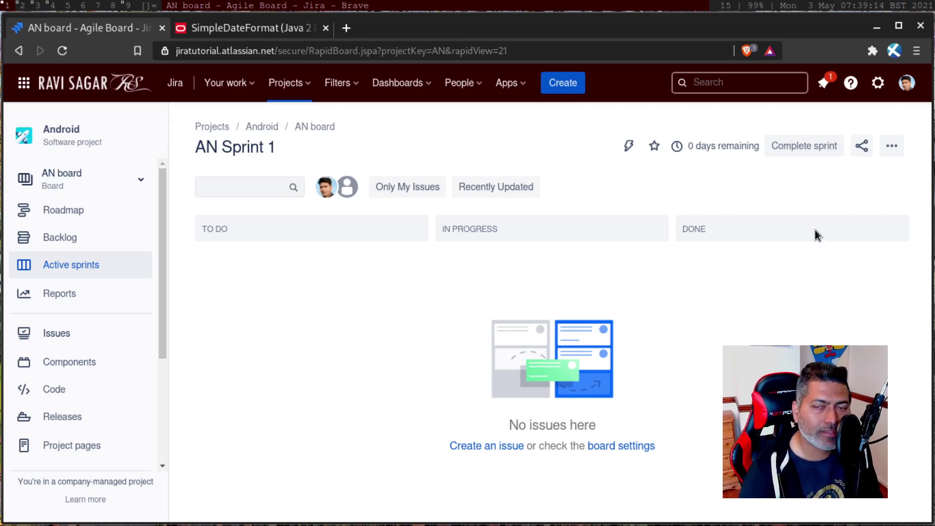
left_click(878, 84)
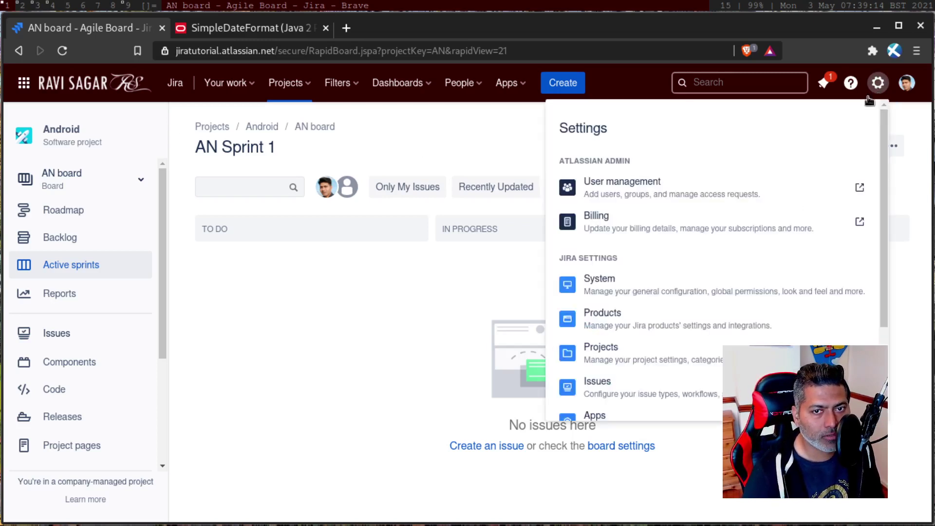
left_click(584, 288)
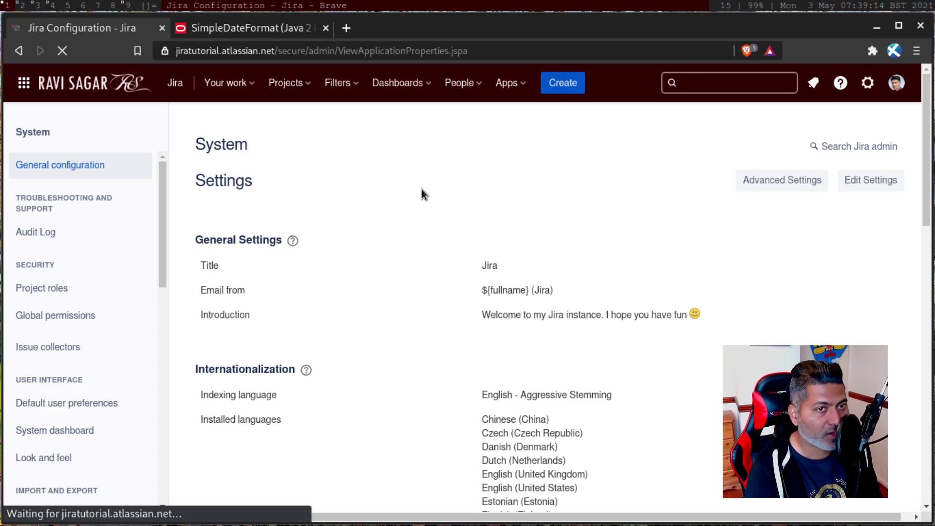
key("period")
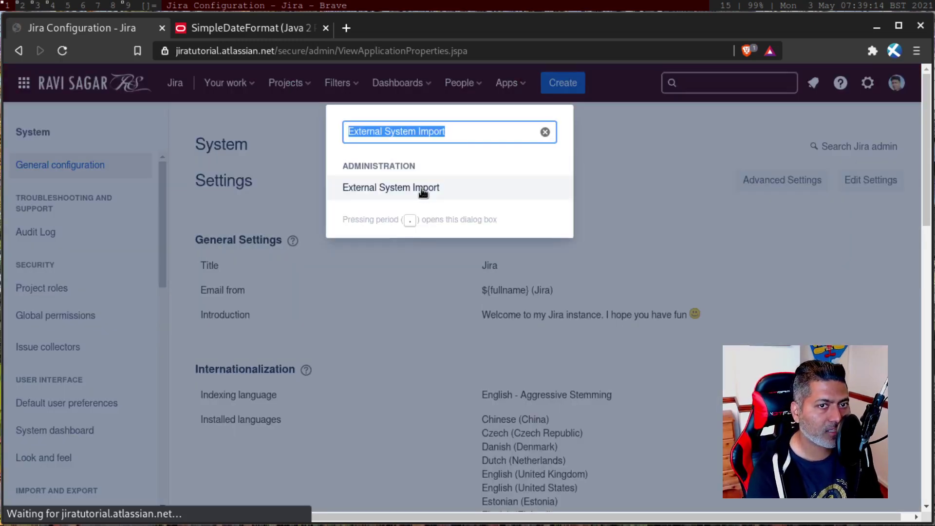
type("csv")
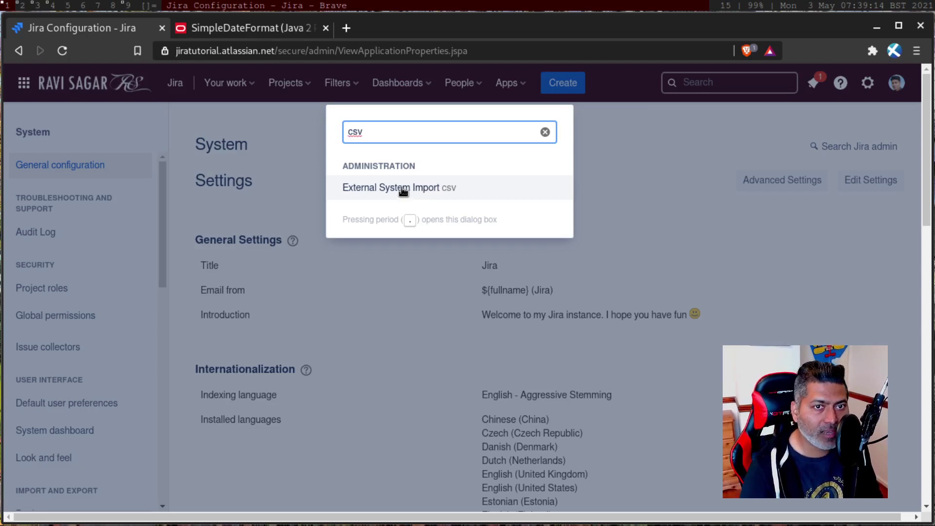
left_click(403, 190)
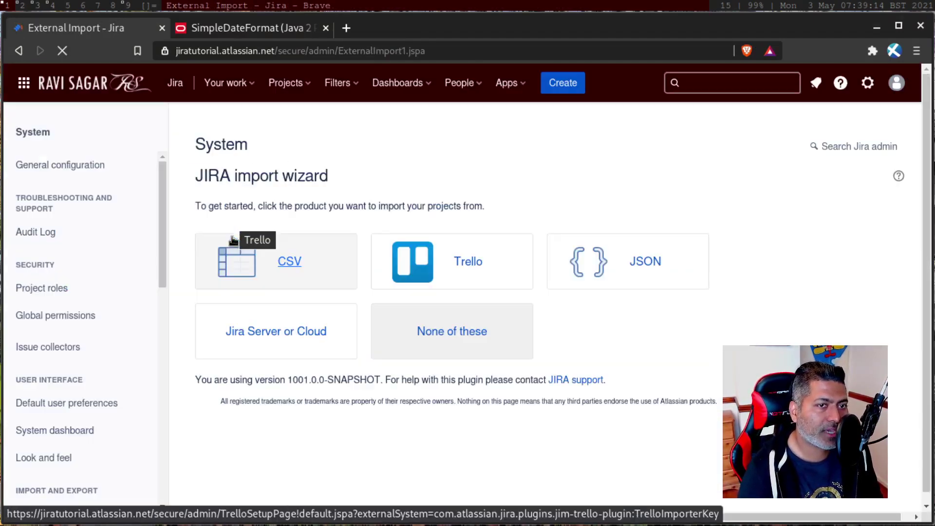
left_click(274, 252)
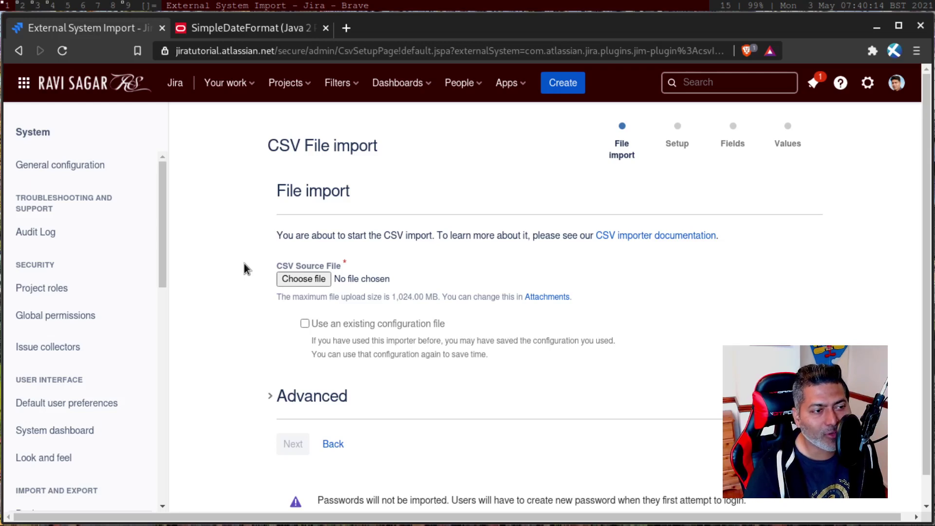
- Choose jira-software-data.csv as the CSV source file and jira-software-csv-configuration.txt as the existing configuration file for the import
left_click(287, 279)
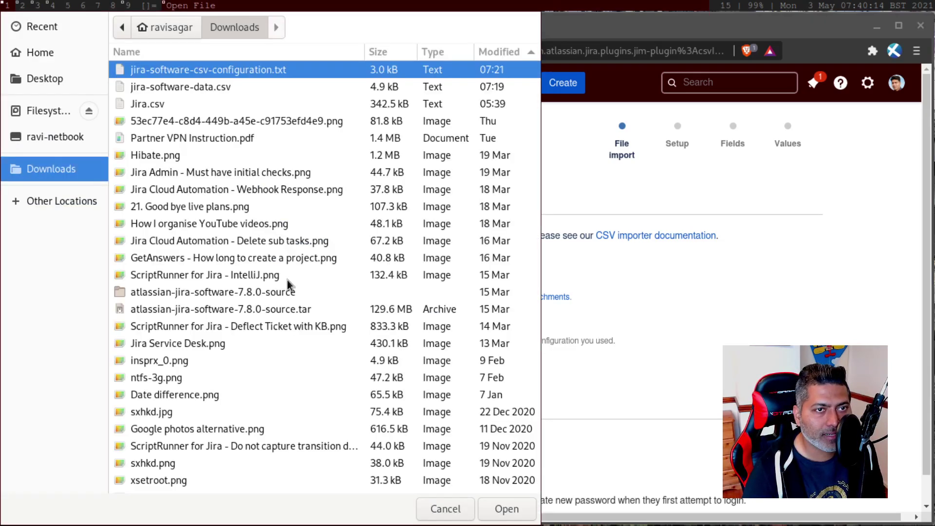
double_click(208, 86)
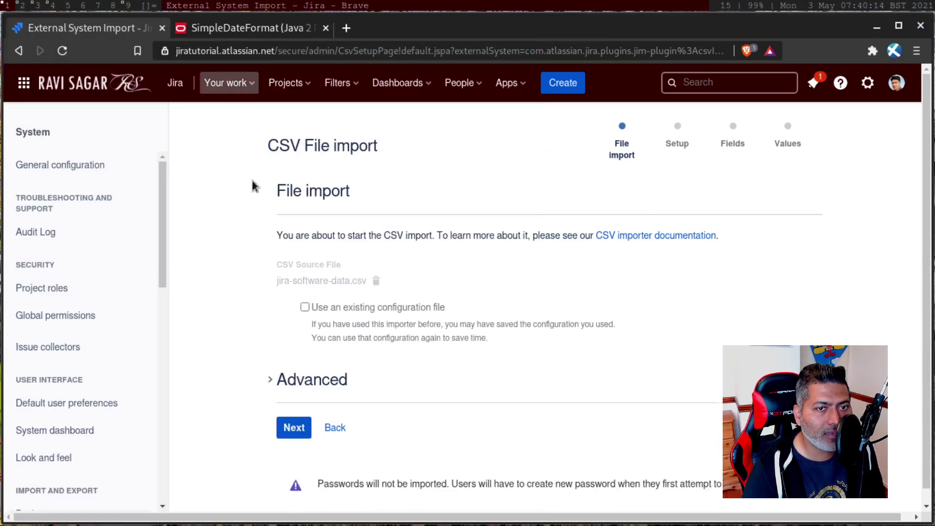
left_click(305, 307)
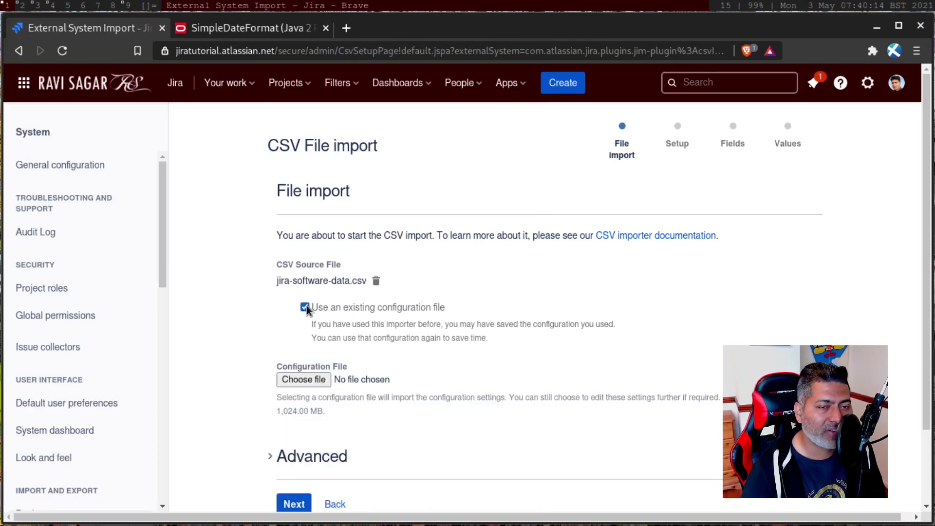
left_click(296, 382)
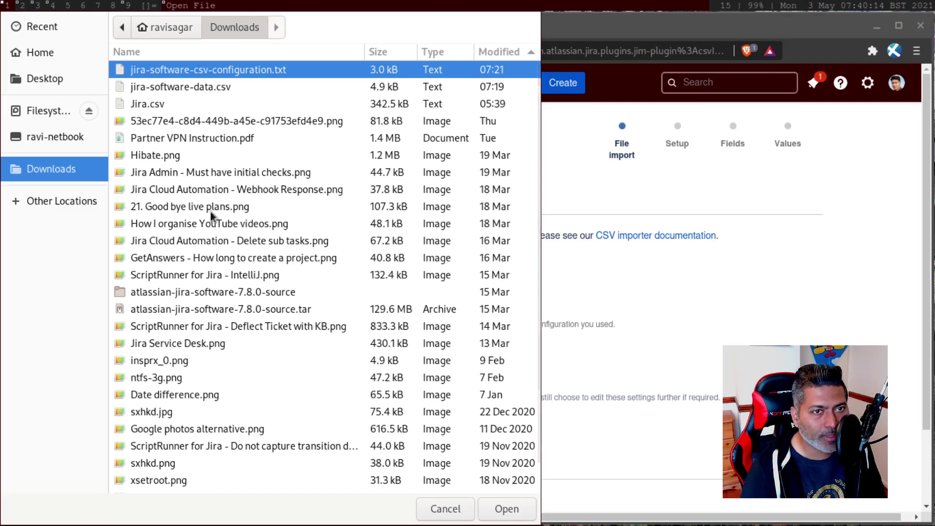
double_click(210, 70)
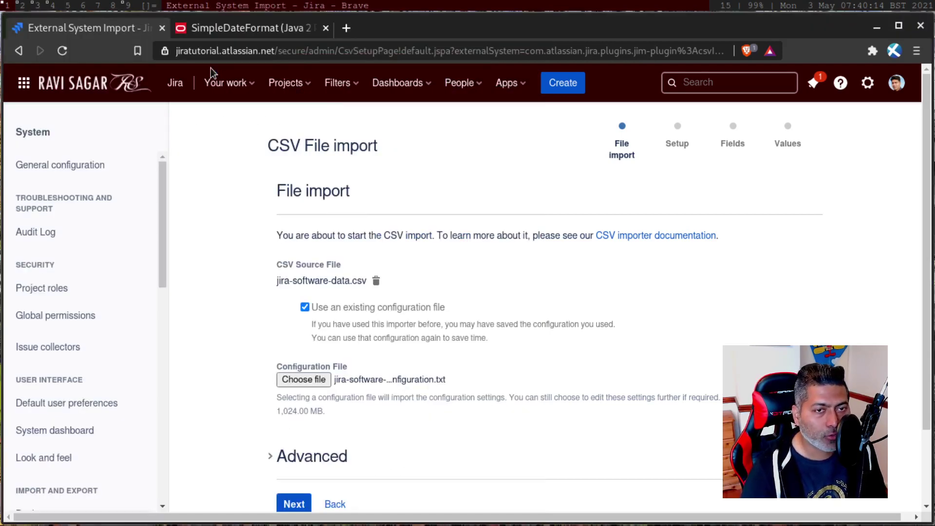
- Expand the advanced file encoding and CSV delimiter settings, and continue to the project mapping setup
scroll(223, 302, "down", 1)
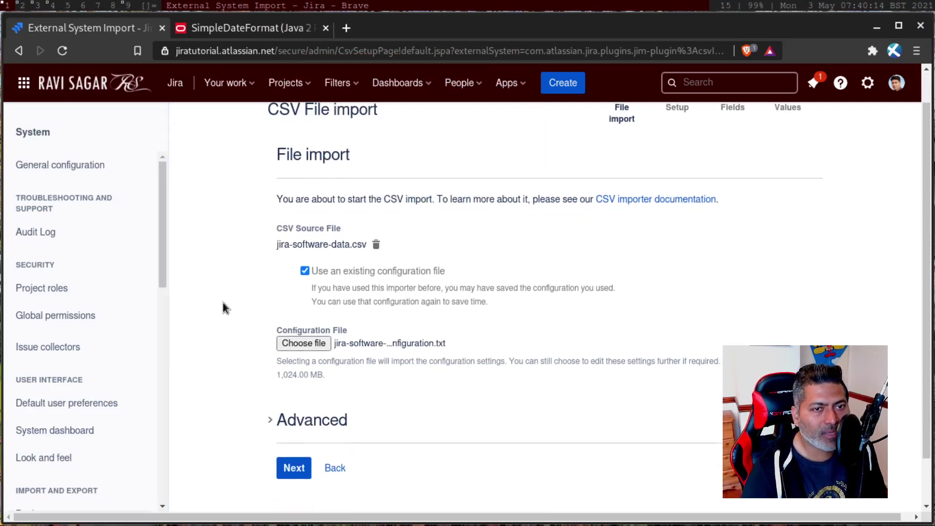
left_click(314, 427)
scroll(262, 371, "down", 3)
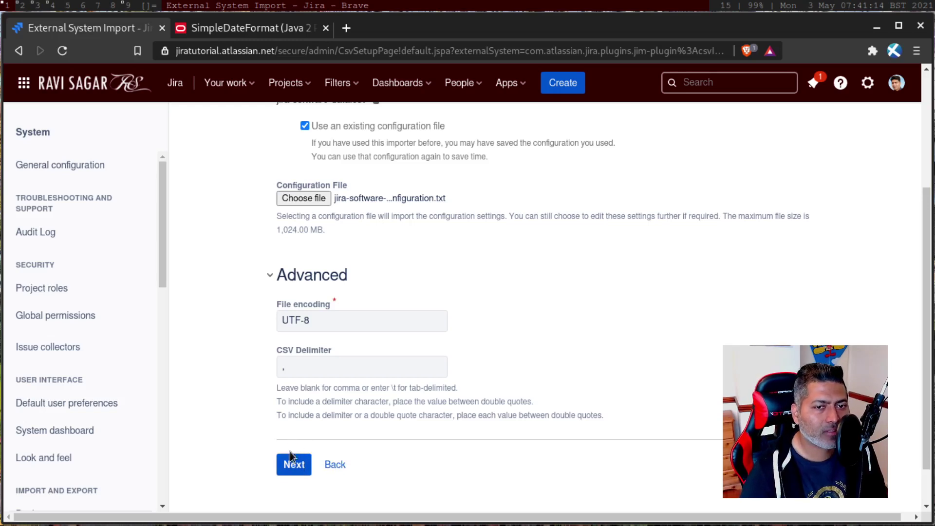
left_click(288, 472)
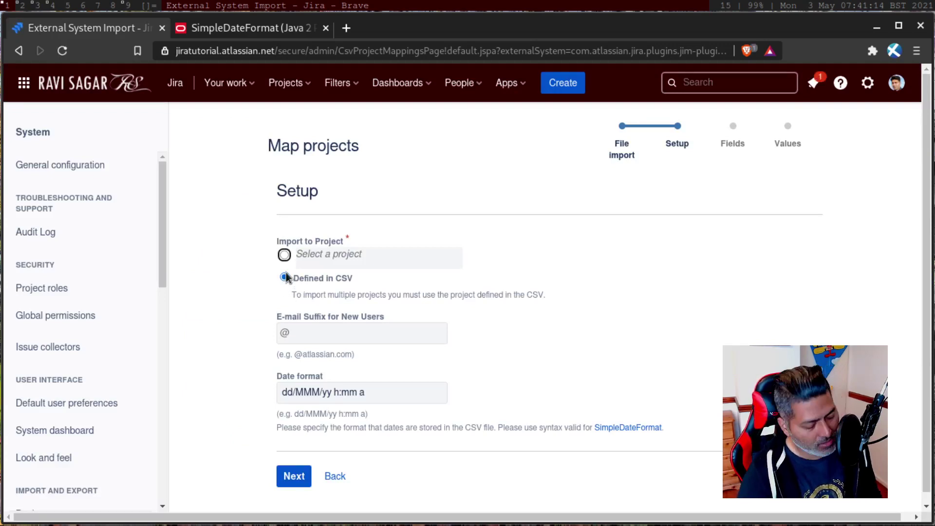
- Switch to jira-software-data.csv in LibreOffice Calc and check the Project key column across the issue rows
key("super+2")
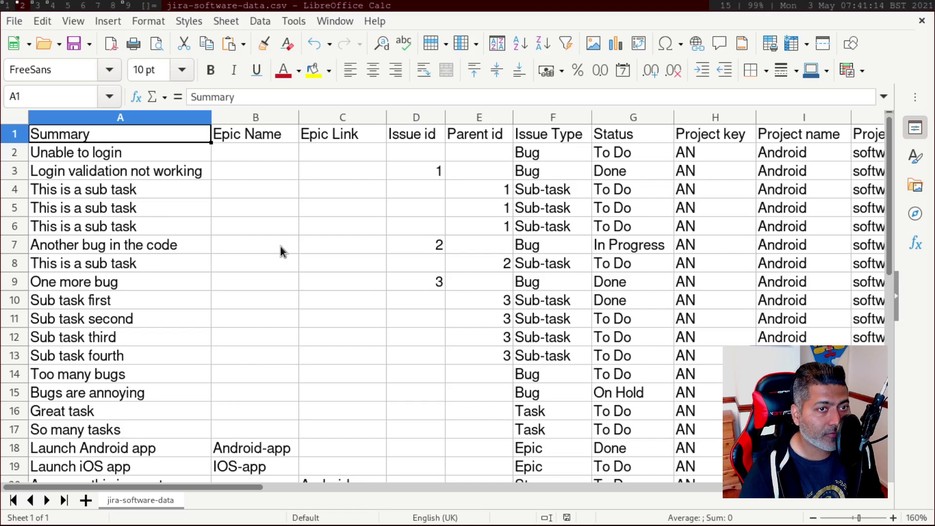
left_click(704, 153)
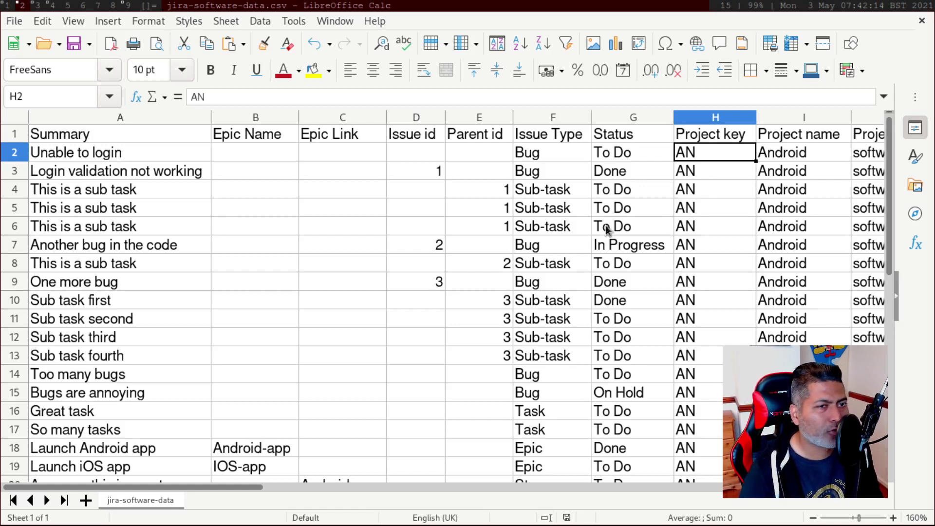
scroll(565, 258, "down", 3)
scroll(203, 337, "up", 2)
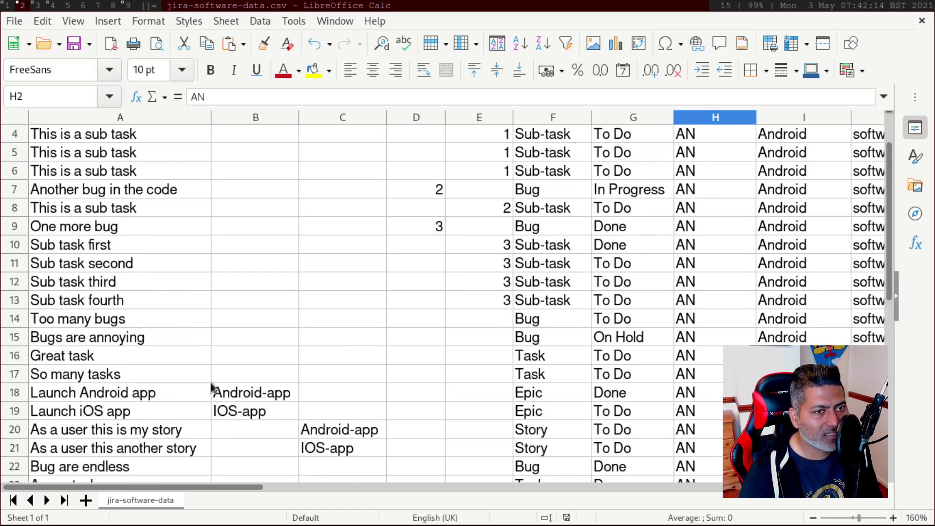
scroll(210, 381, "up", 1)
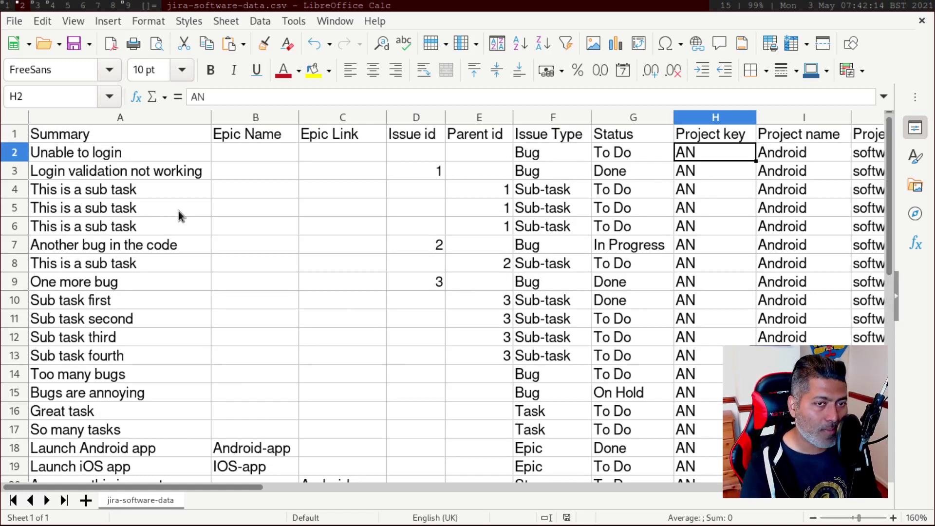
- Return to the Jira import setup to view its date format, and open the SimpleDateFormat documentation in the browser
key("alt+Tab")
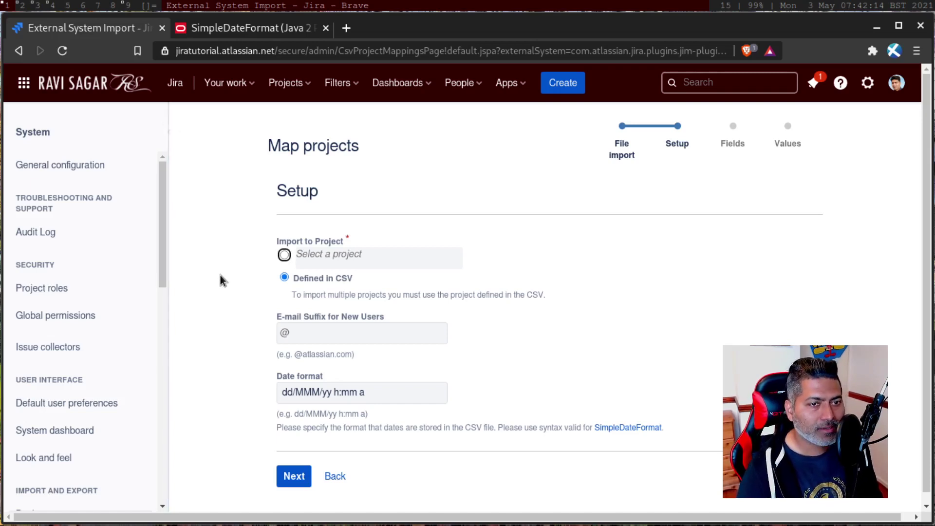
scroll(220, 284, "down", 1)
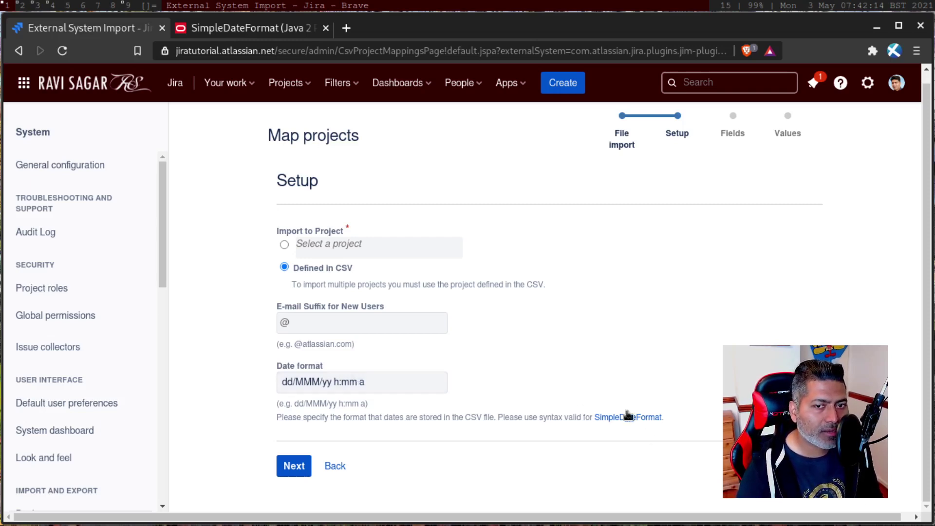
left_click(224, 29)
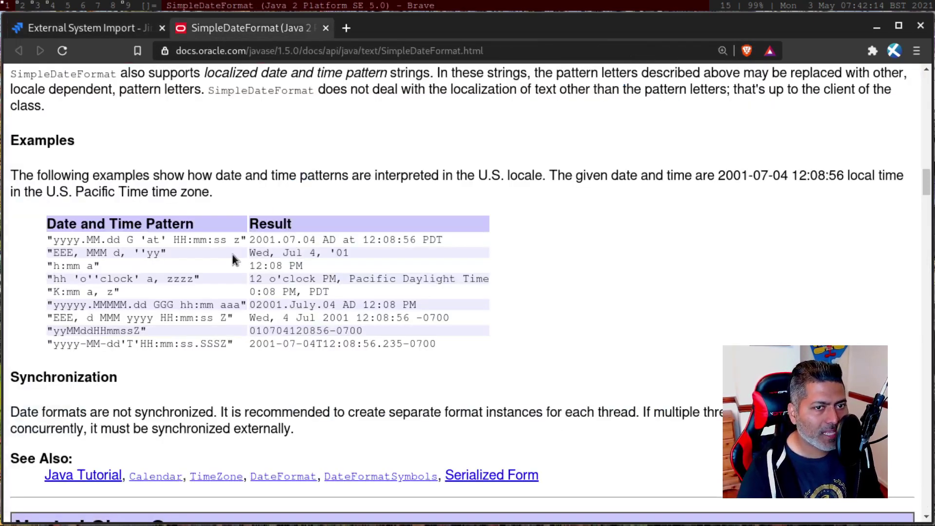
- Switch to the spreadsheet in LibreOffice Calc and examine how the Created date of the first issue in row 2 is written
key("super+2")
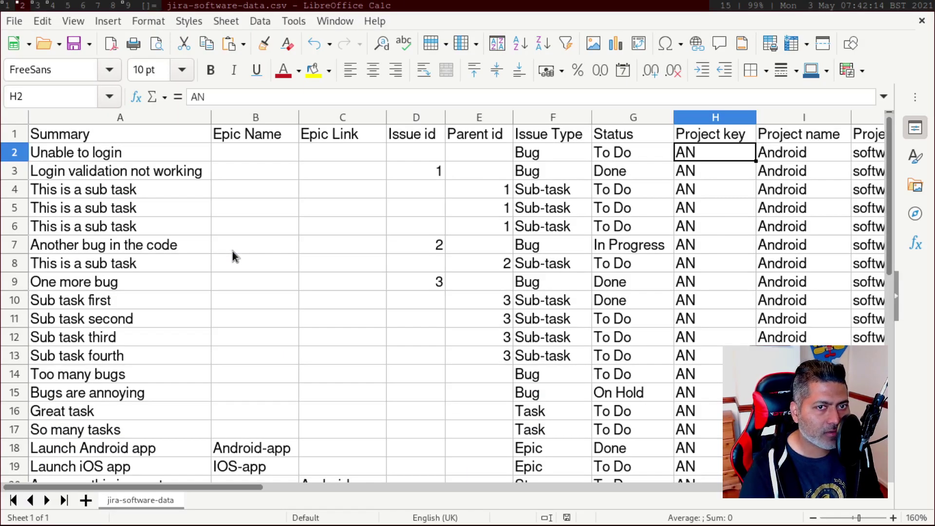
key("Right")
key("Right")
key("Right")
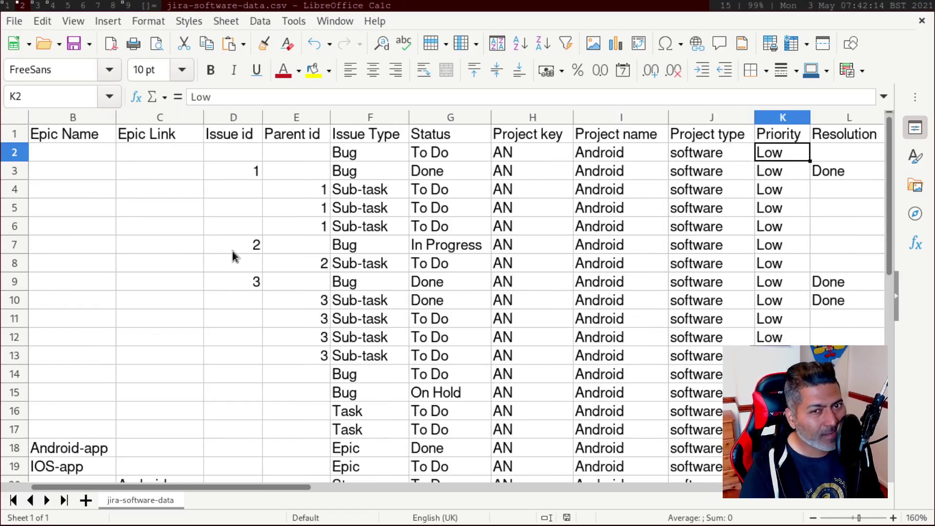
key("Right")
key("Right")
key("Right")
key("Left")
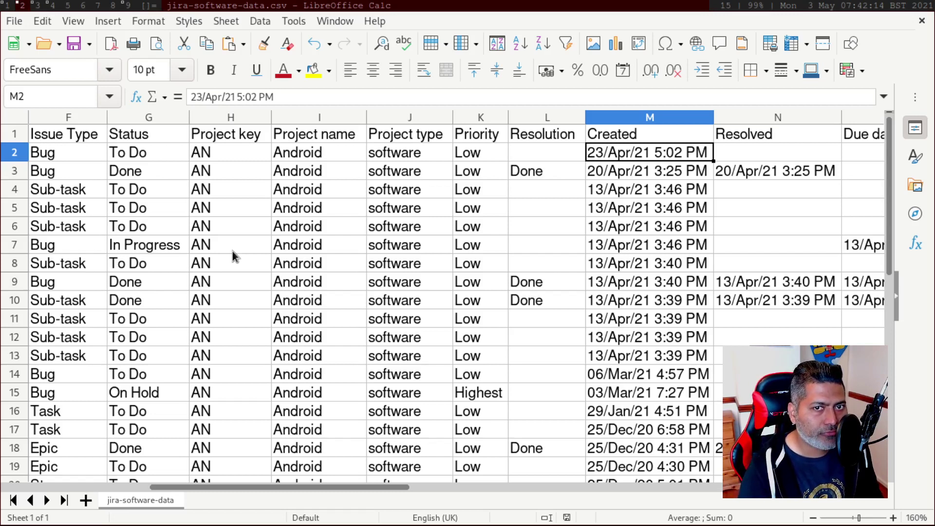
key("Down")
key("Up")
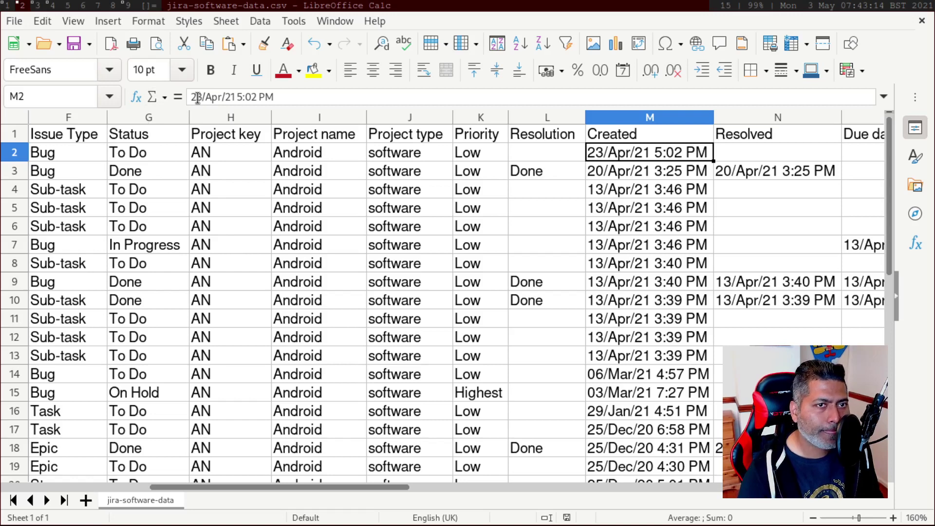
- Switch to the SimpleDateFormat documentation in the browser and compare the day letters dd in the first example pattern with its result
key("super+1")
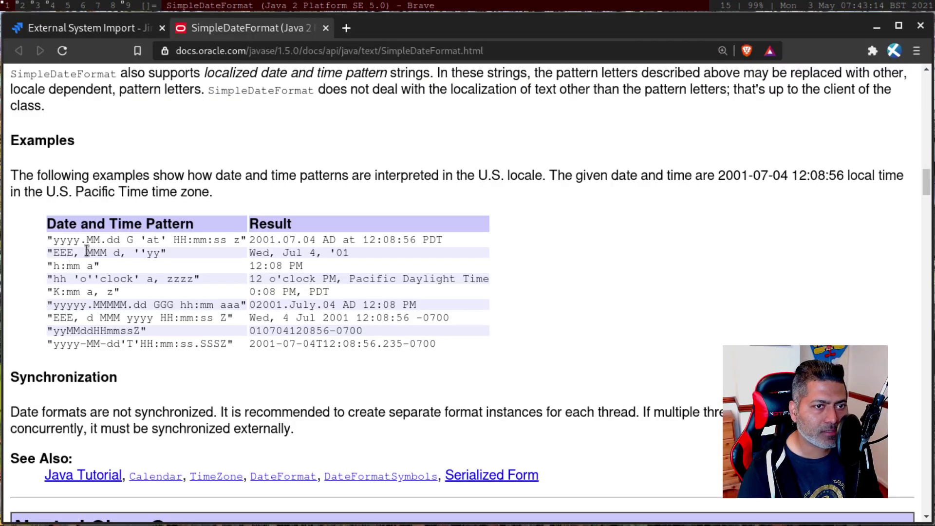
double_click(118, 240)
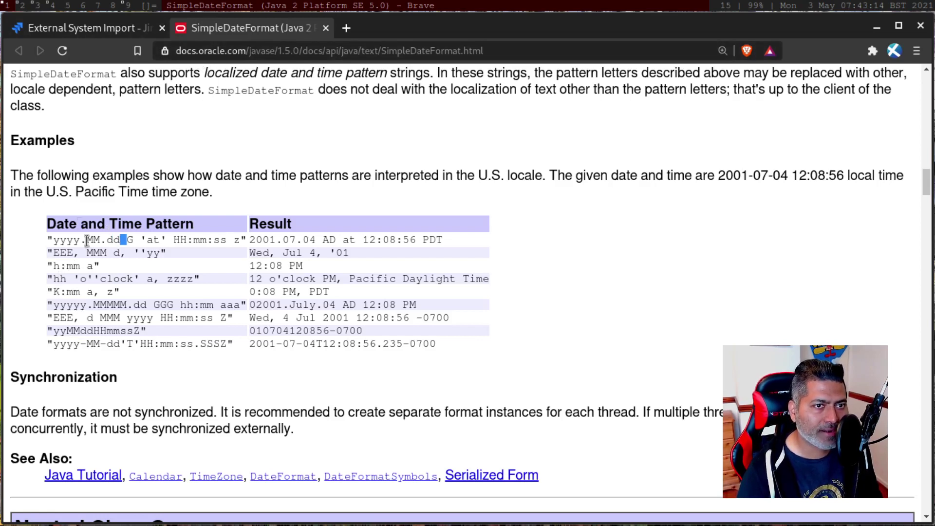
left_click(136, 242)
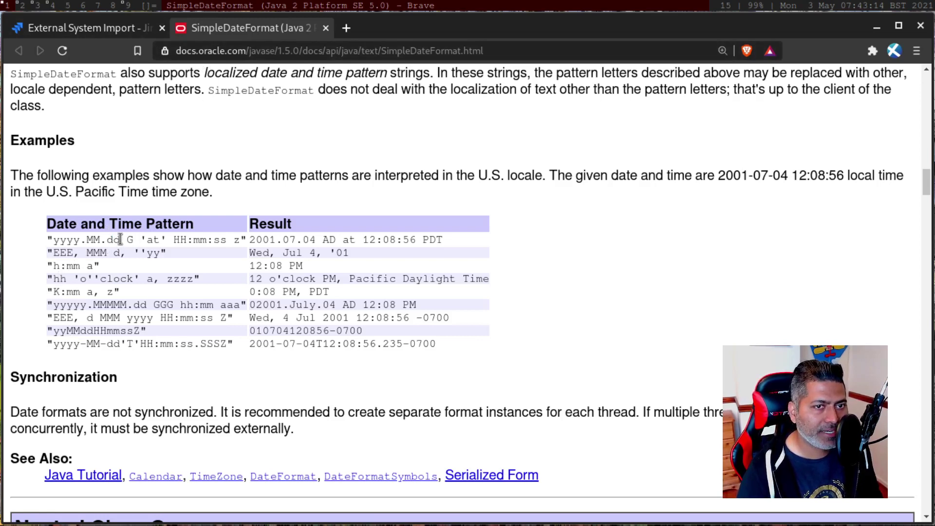
left_click_drag(120, 239, 111, 235)
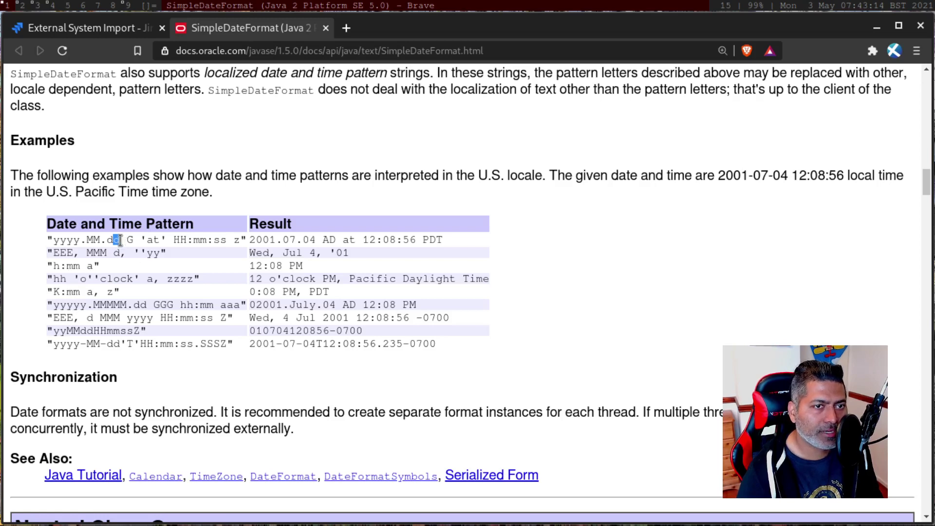
left_click_drag(127, 240, 107, 239)
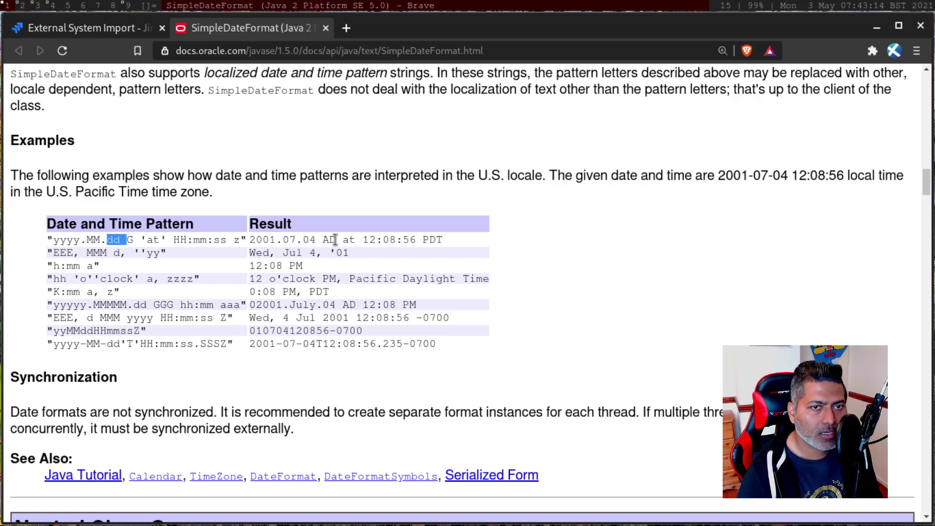
mouse_move(317, 240)
left_mouse_down()
mouse_move(294, 238)
mouse_move(304, 237)
left_mouse_up()
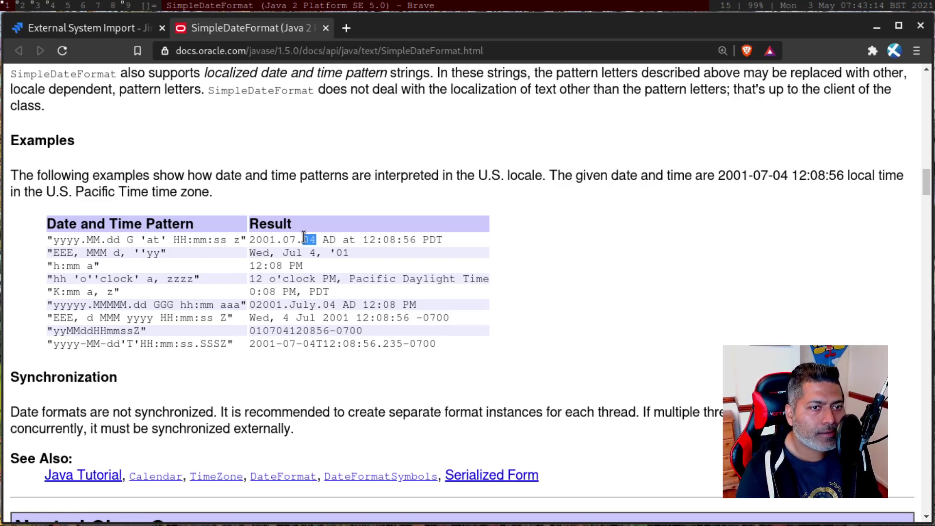
left_click(118, 254)
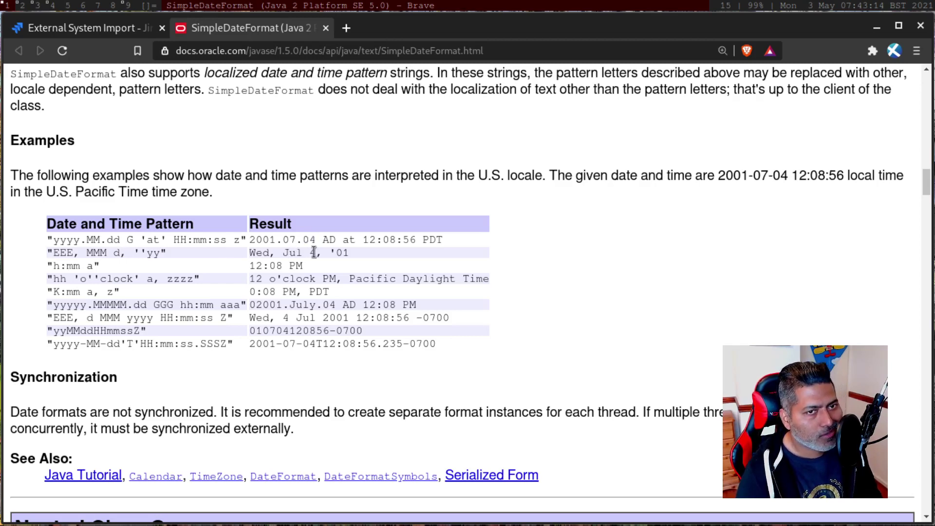
- Check how days are written in the spreadsheet's Created column down to row 14, and view the Date format in the Jira import setup
key("super+2")
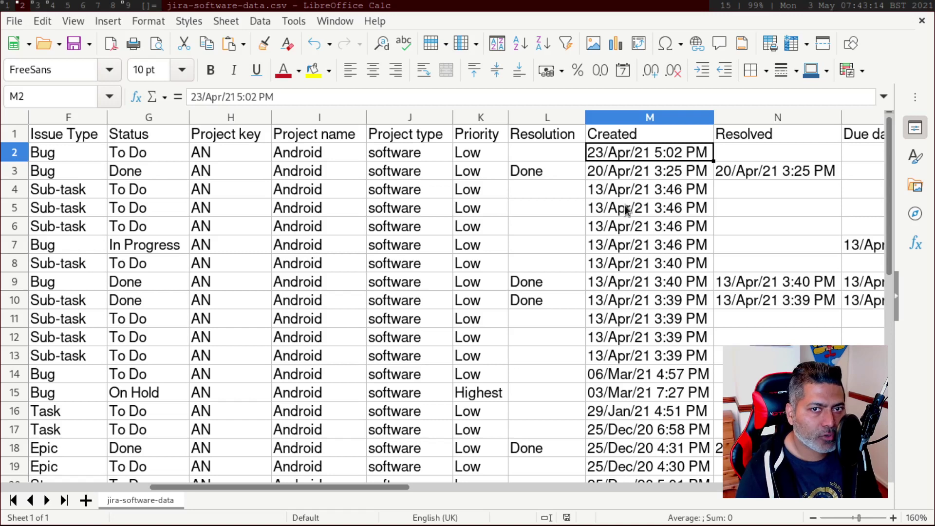
scroll(628, 316, "down", 4)
scroll(628, 316, "up", 2)
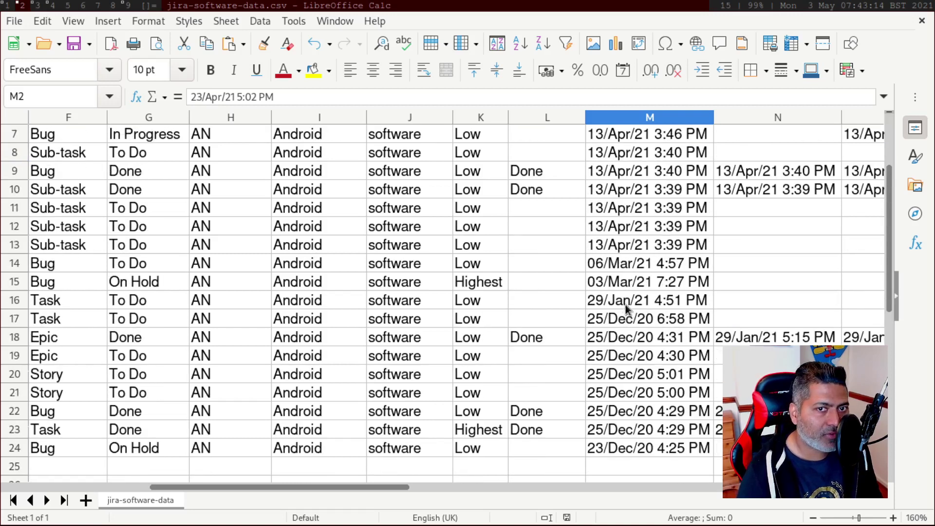
left_click(610, 265)
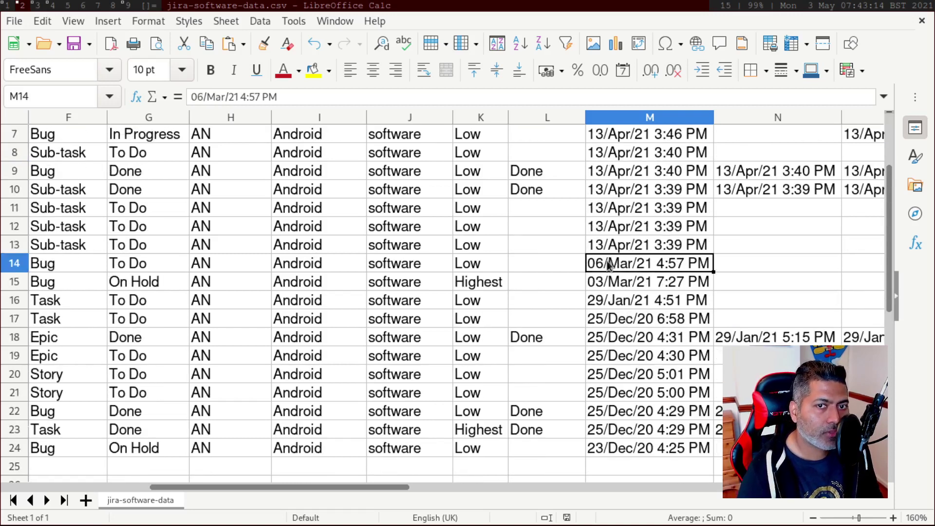
key("super+1")
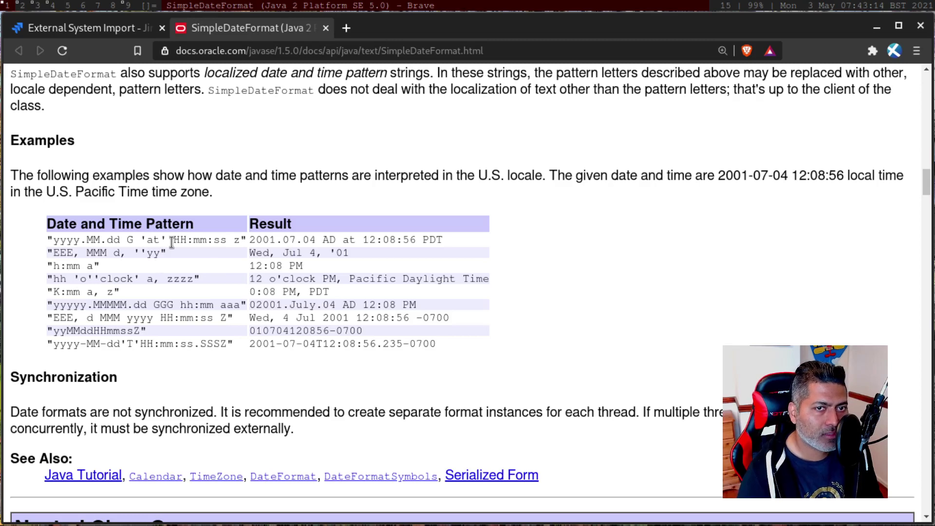
key("super+2")
key("super+1")
left_click(58, 36)
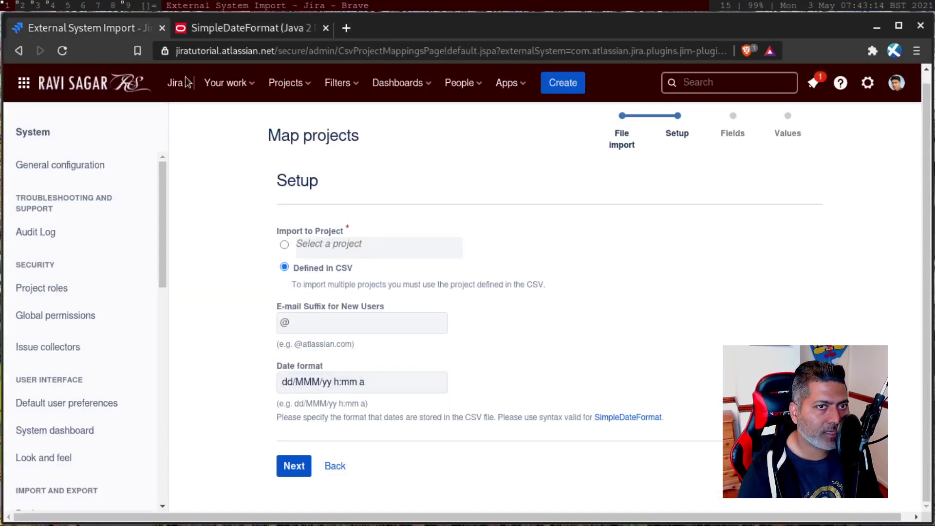
- Compare the month letters MM and MMM in the SimpleDateFormat examples with the months in the spreadsheet's Created column
left_click(222, 31)
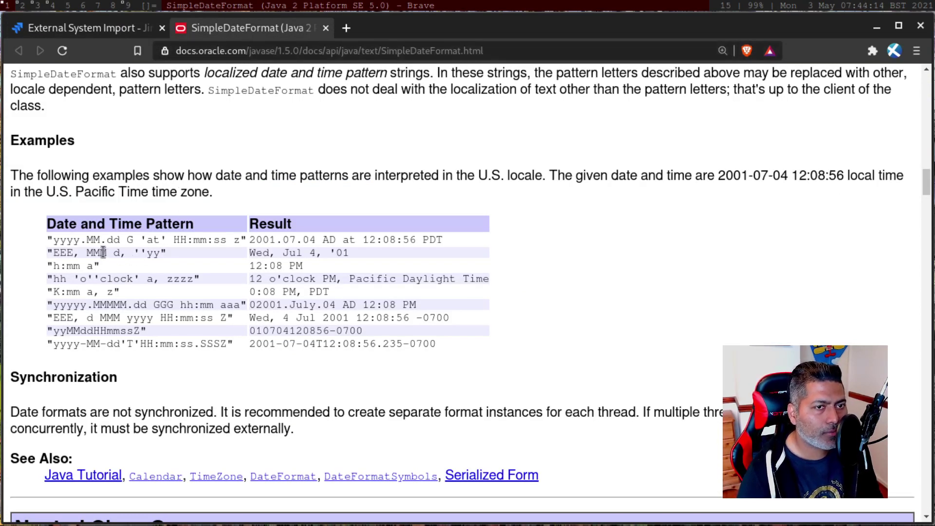
key("super+2")
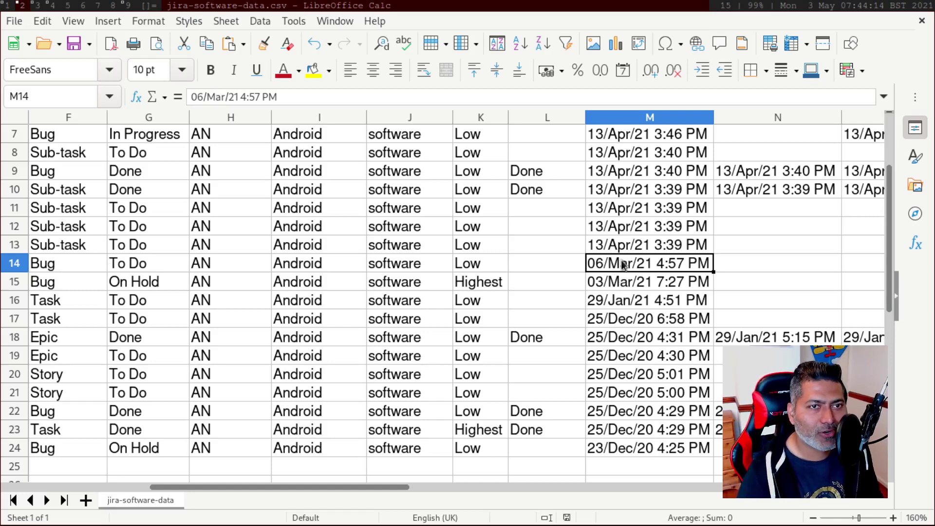
scroll(614, 261, "up", 2)
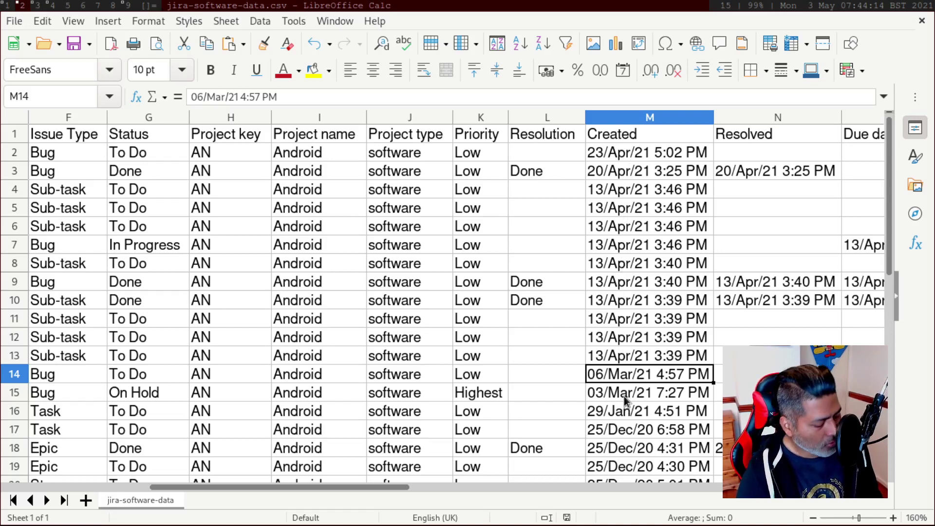
key("super+1")
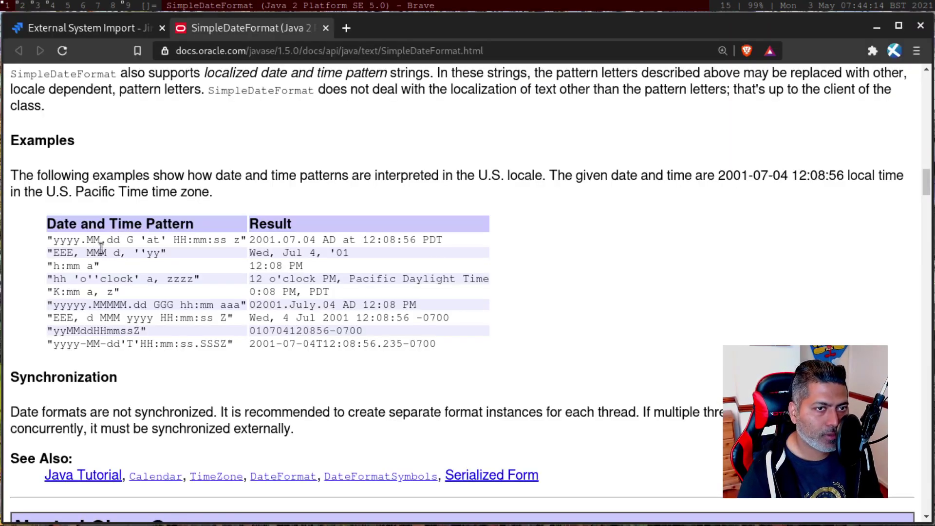
left_click_drag(101, 240, 86, 239)
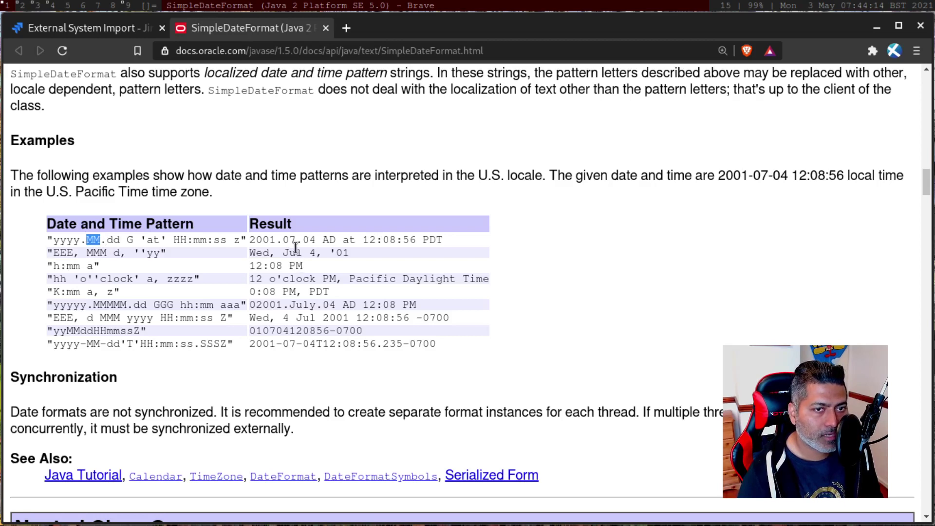
double_click(101, 253)
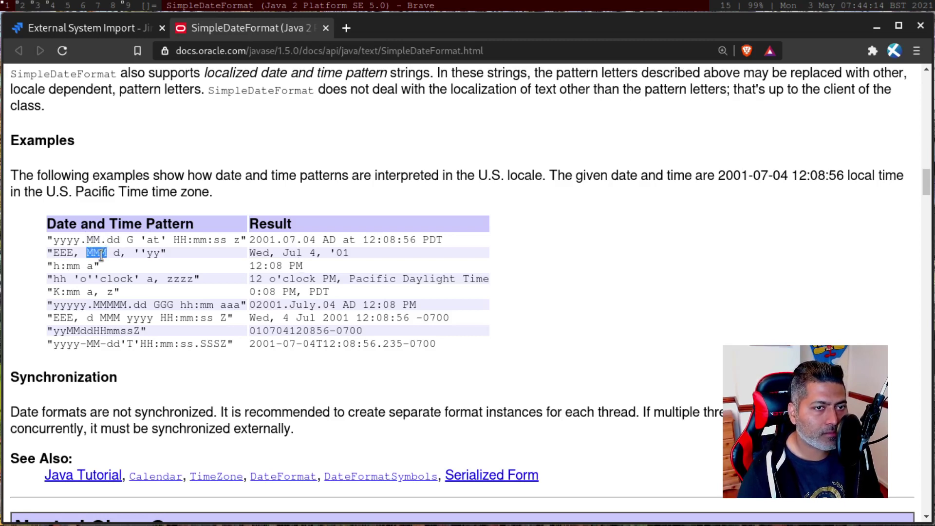
mouse_move(282, 253)
left_mouse_down()
mouse_move(309, 253)
mouse_move(300, 252)
left_mouse_up()
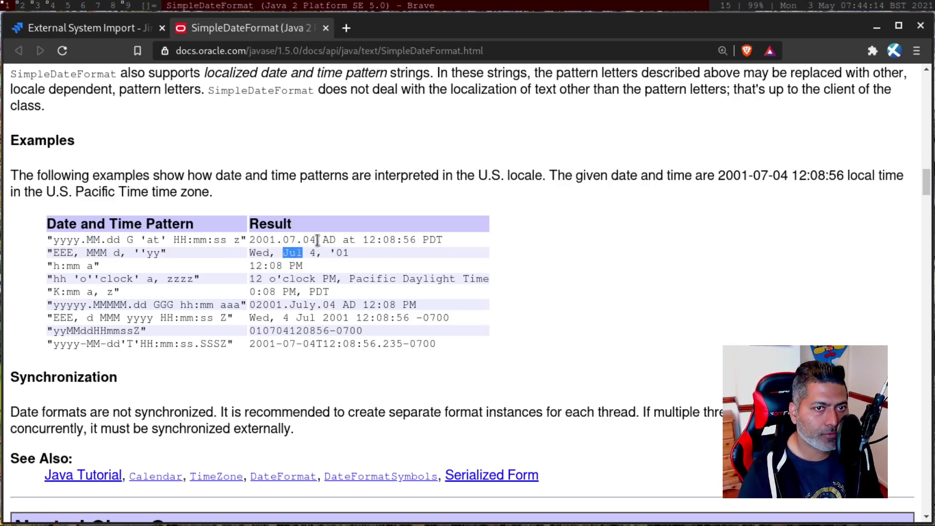
- Compare the year part of the Jira date format and the Created dates with the yy example in the SimpleDateFormat documentation
left_click(111, 31)
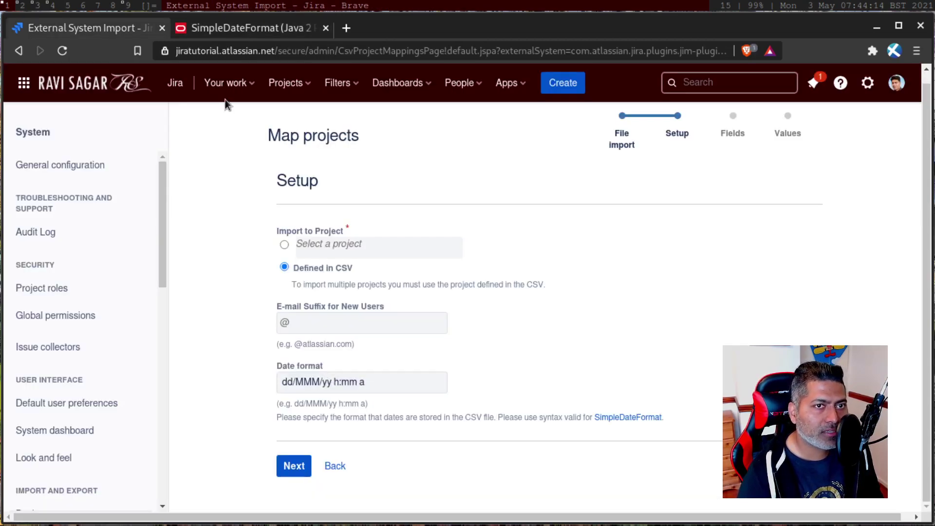
key("super+2")
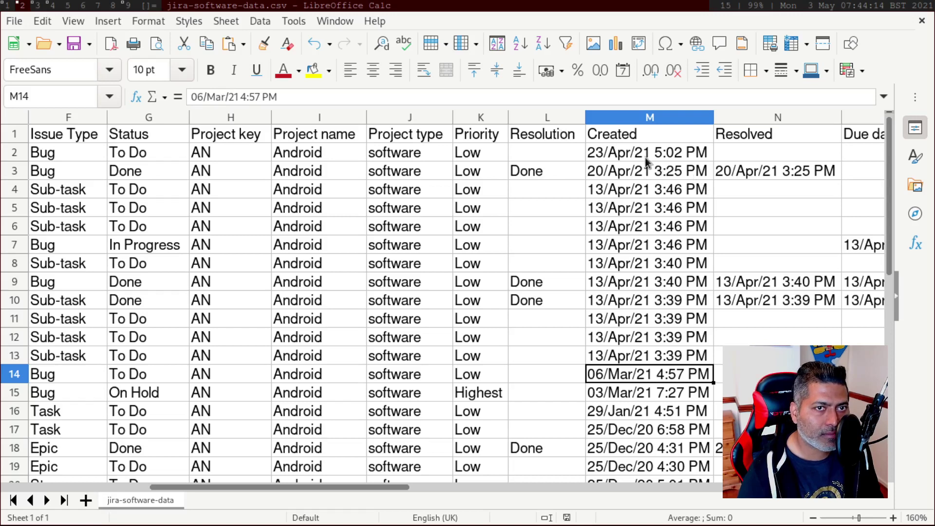
key("super+1")
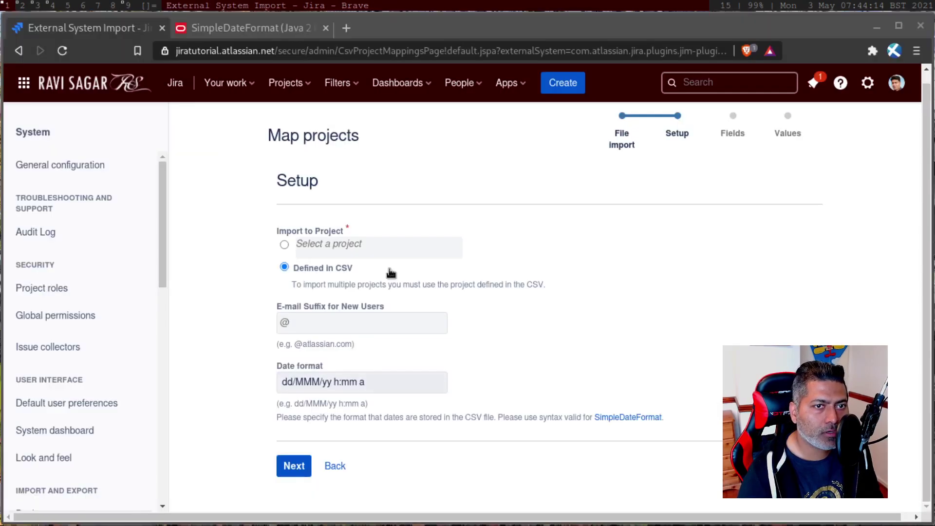
left_click(226, 27)
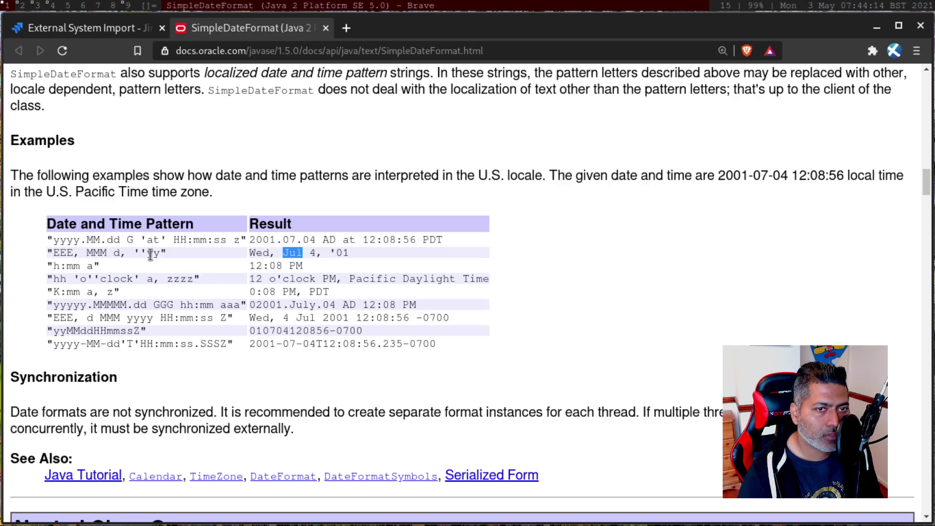
left_click_drag(154, 254, 163, 254)
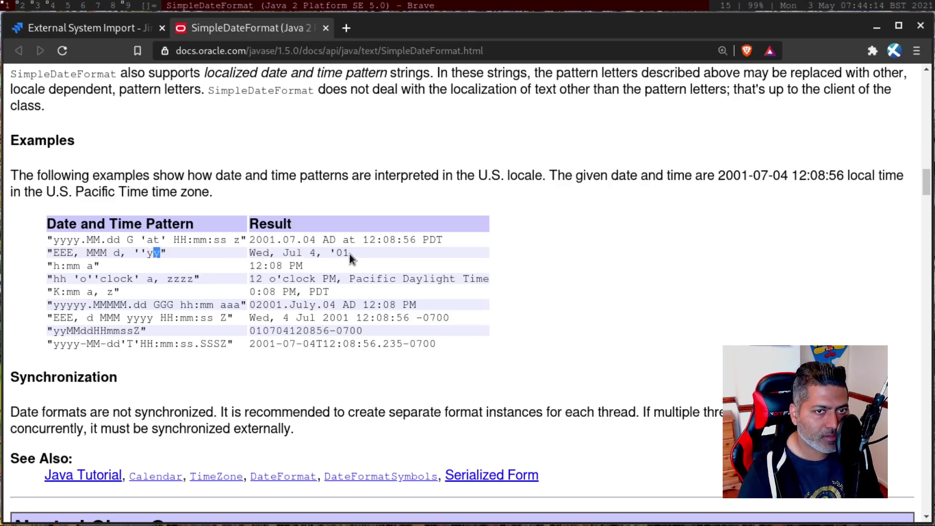
left_click_drag(349, 254, 336, 253)
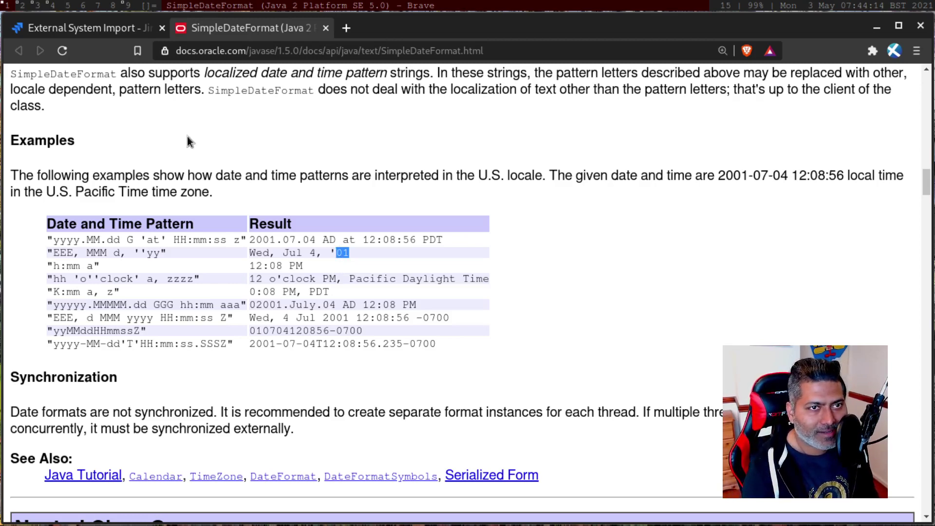
- Compare the time part of the Jira date format and the Created dates with the h:mm a example in the SimpleDateFormat documentation
left_click(80, 28)
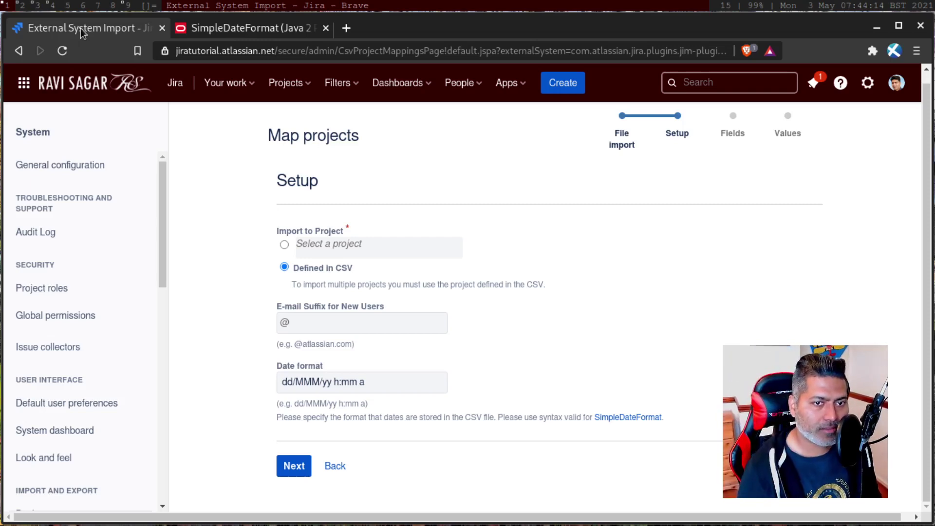
left_click(221, 31)
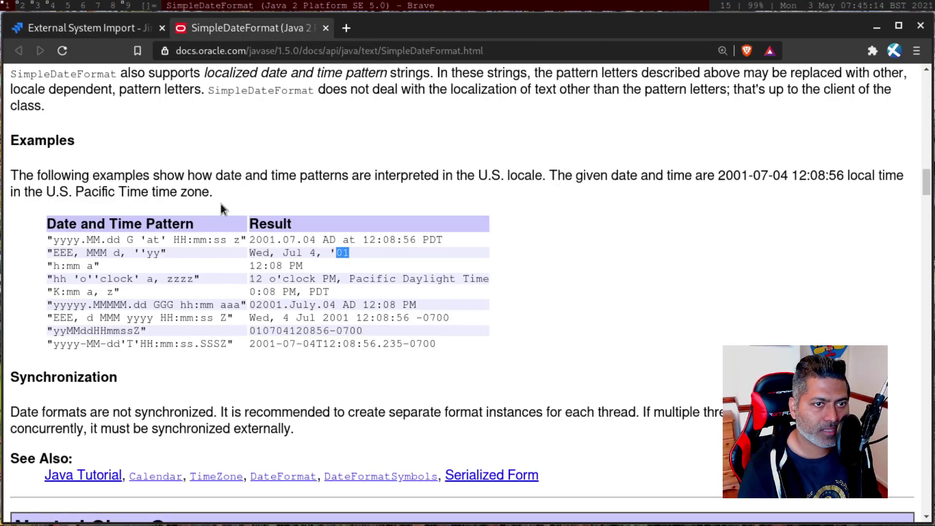
double_click(256, 265)
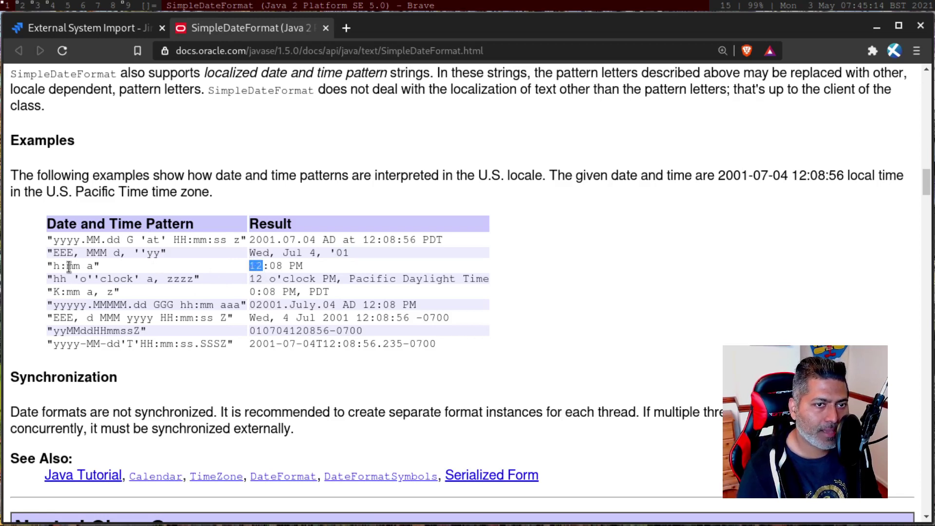
double_click(278, 266)
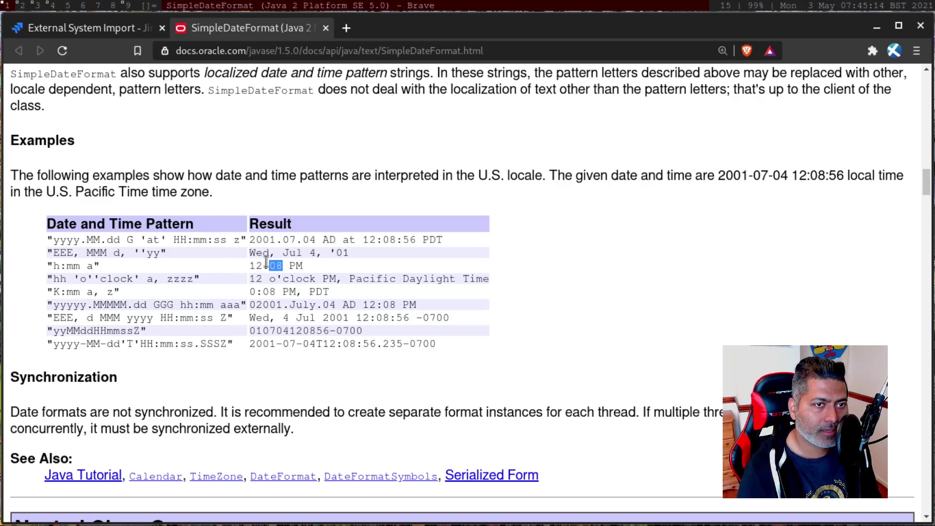
key("super+2")
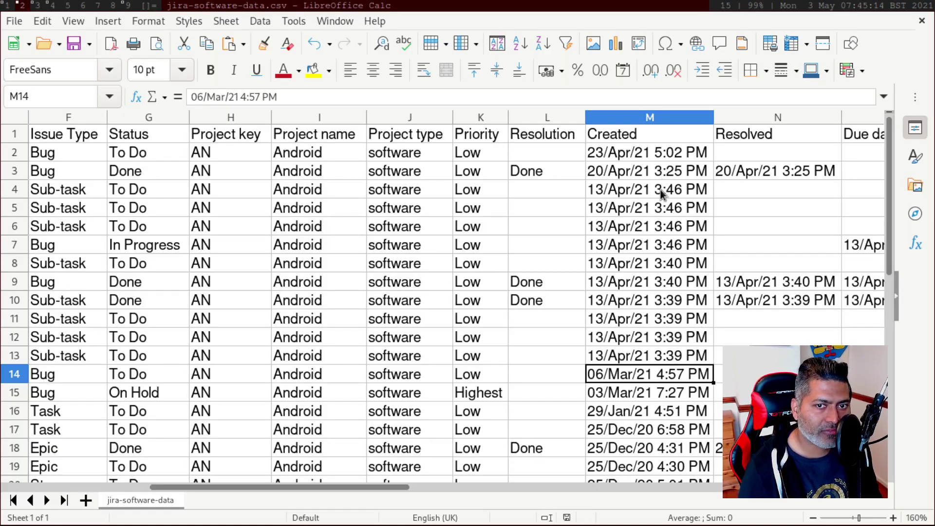
key("super+1")
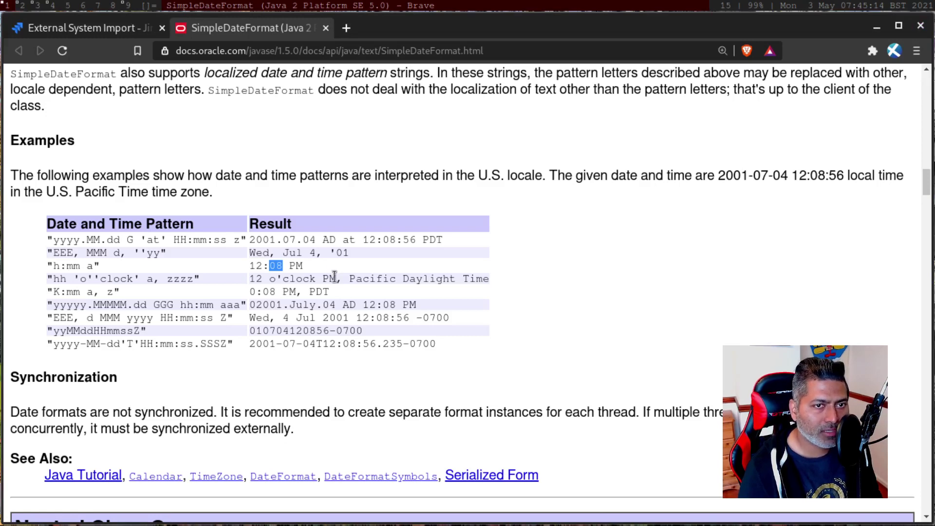
left_click(309, 266)
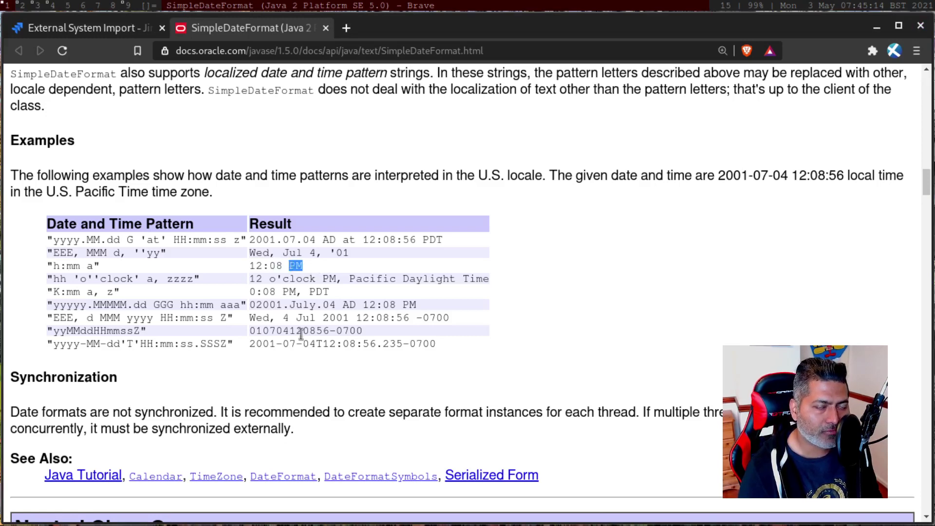
key("super+2")
key("super+1")
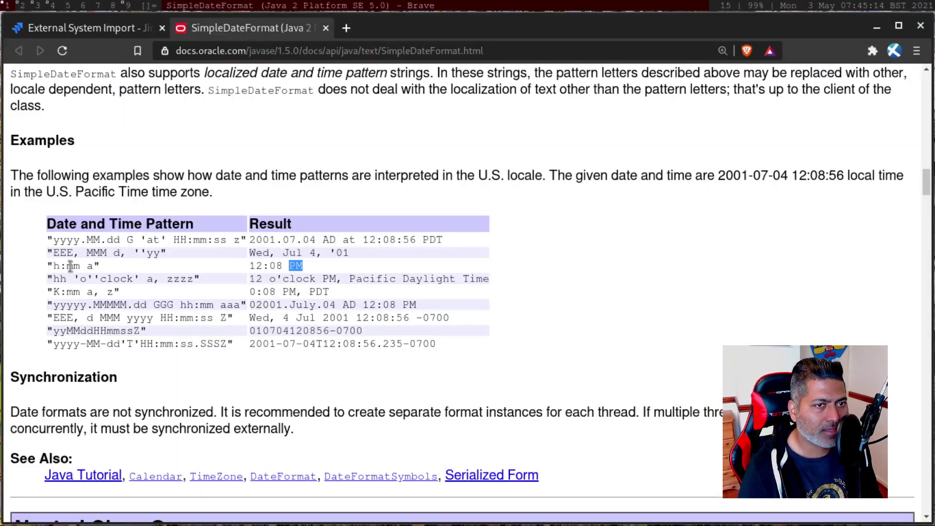
left_click_drag(66, 266, 80, 265)
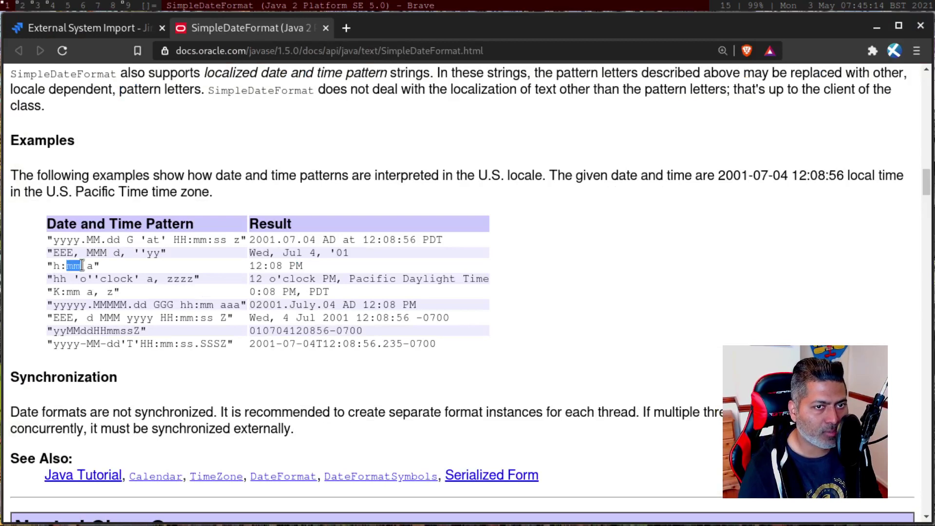
mouse_move(263, 265)
left_mouse_down()
mouse_move(247, 263)
mouse_move(263, 262)
left_mouse_up()
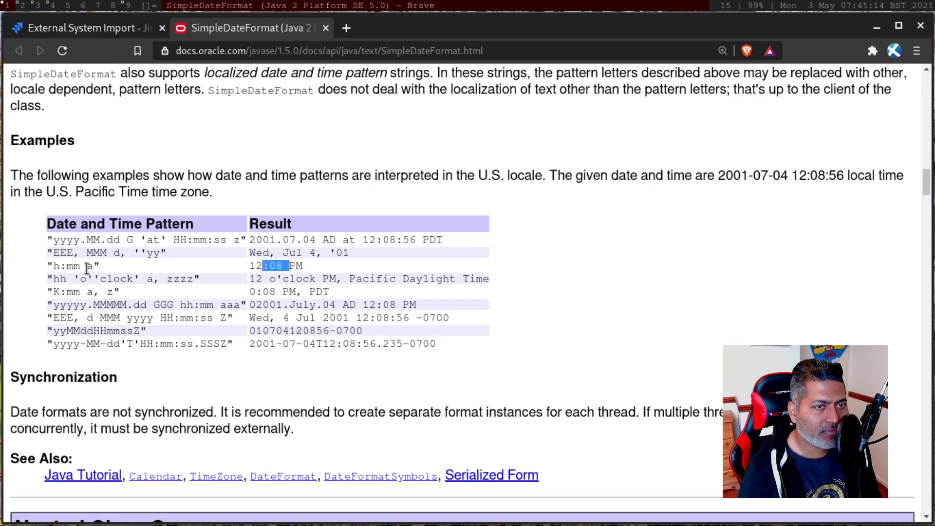
- Compare the letter a in the h:mm a example with its PM result and the times in the spreadsheet's Created column
left_click_drag(94, 266, 83, 266)
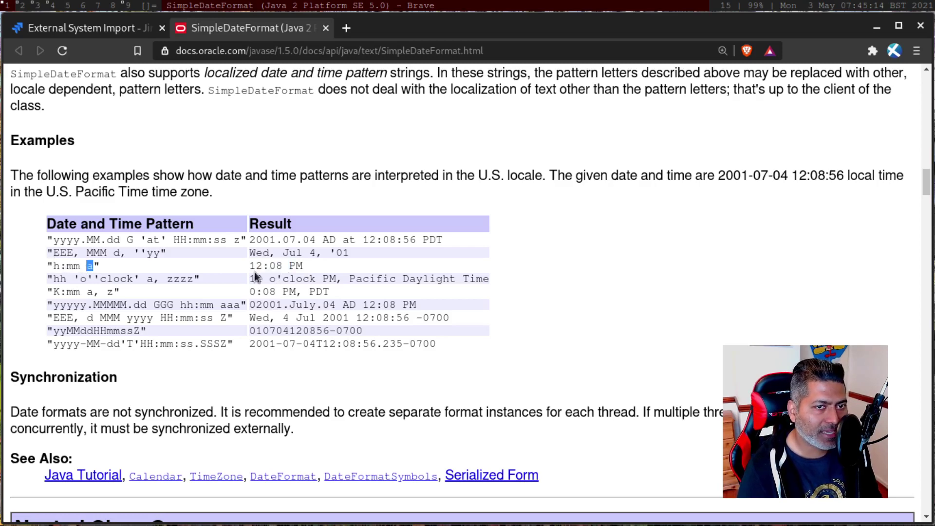
left_click_drag(306, 266, 288, 265)
key("super+2")
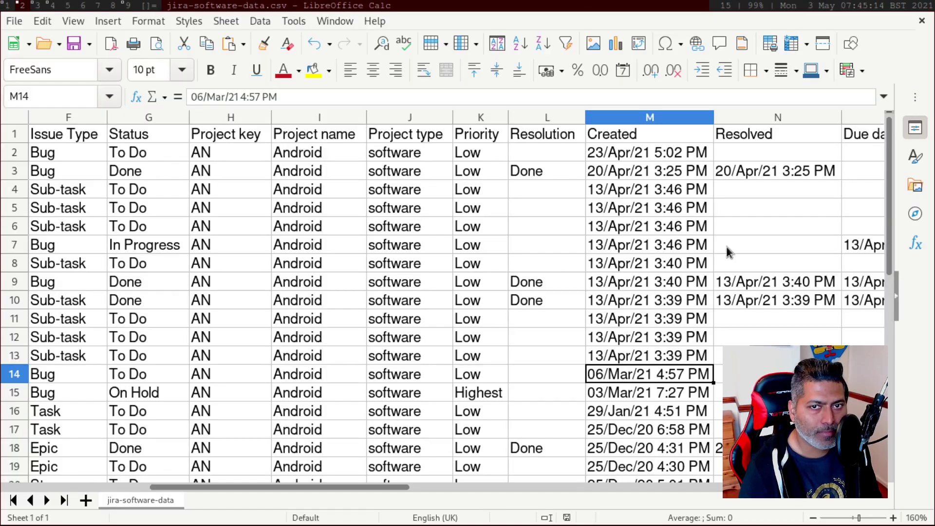
scroll(703, 331, "down", 4)
scroll(703, 331, "up", 4)
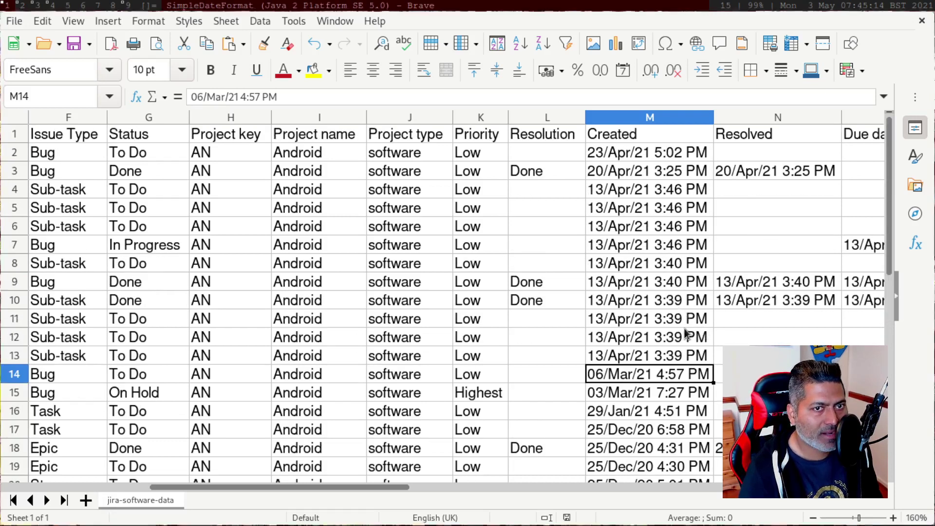
- Return to the Jira import setup and continue to the field mapping with the date format dd/MMM/yy h:mm a
key("super+1")
left_click(104, 28)
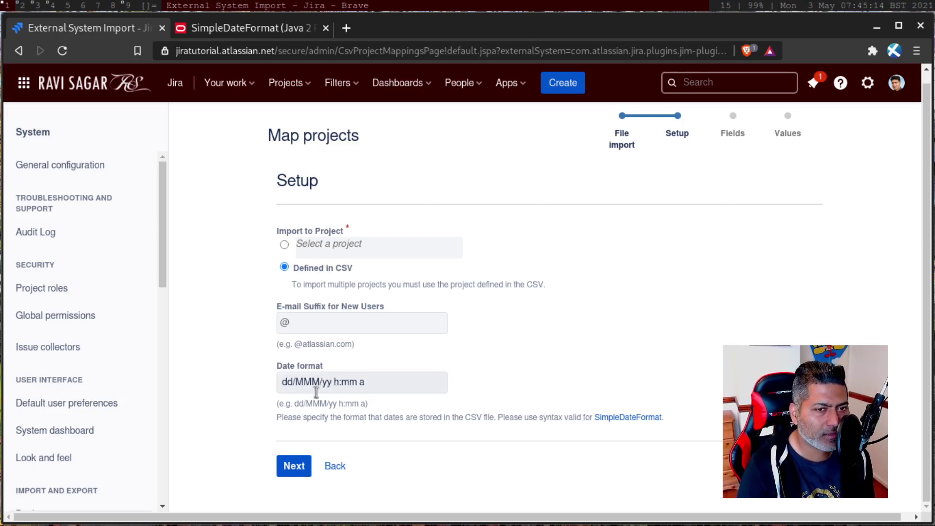
left_click(291, 467)
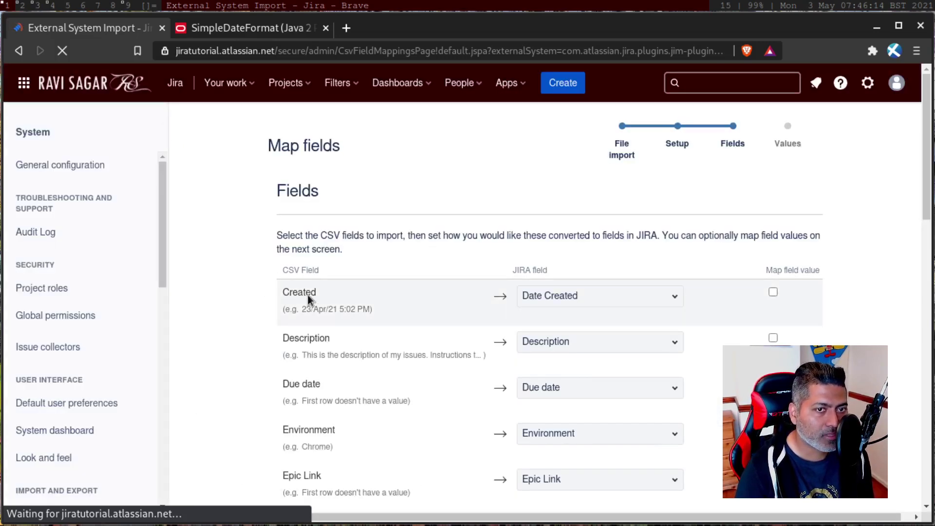
- View the Jira fields offered for mapping the CSV Created field, leaving Date Created selected
left_click(673, 302)
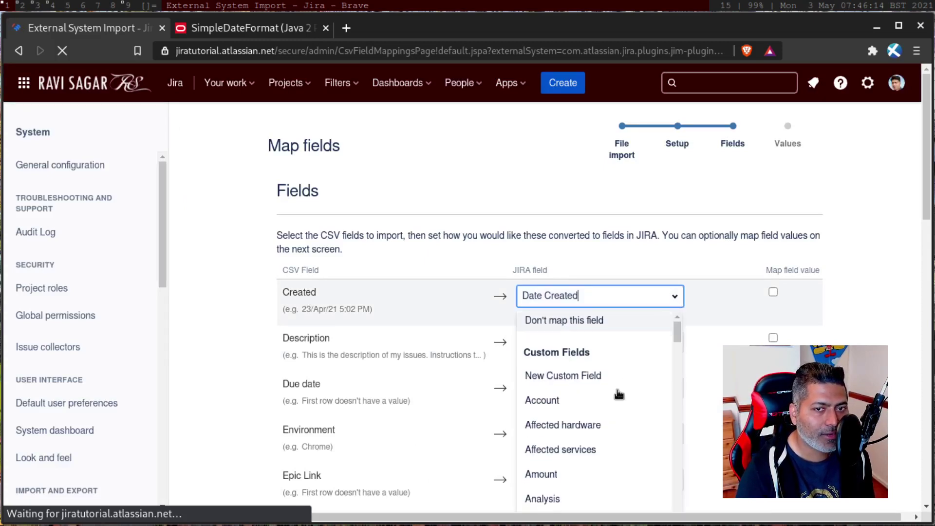
scroll(616, 389, "down", 5)
scroll(604, 360, "up", 3)
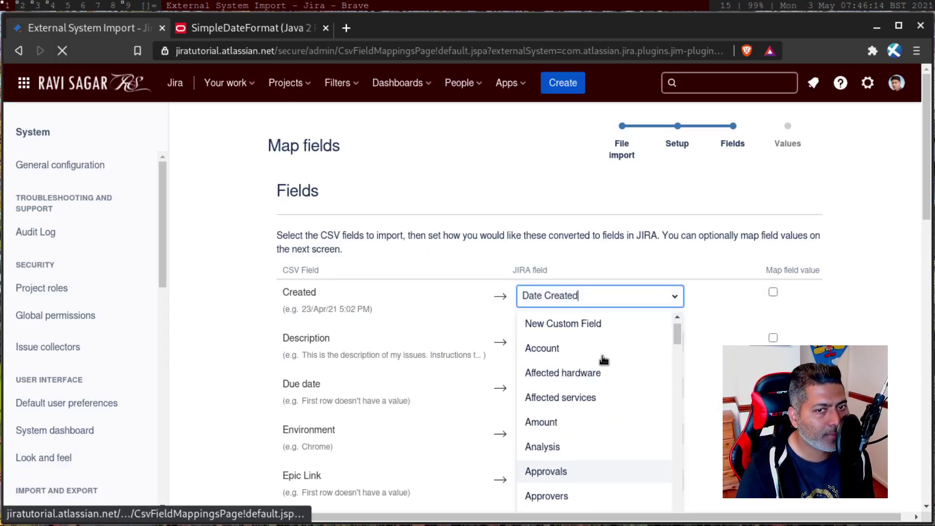
left_click(872, 285)
left_click(869, 284)
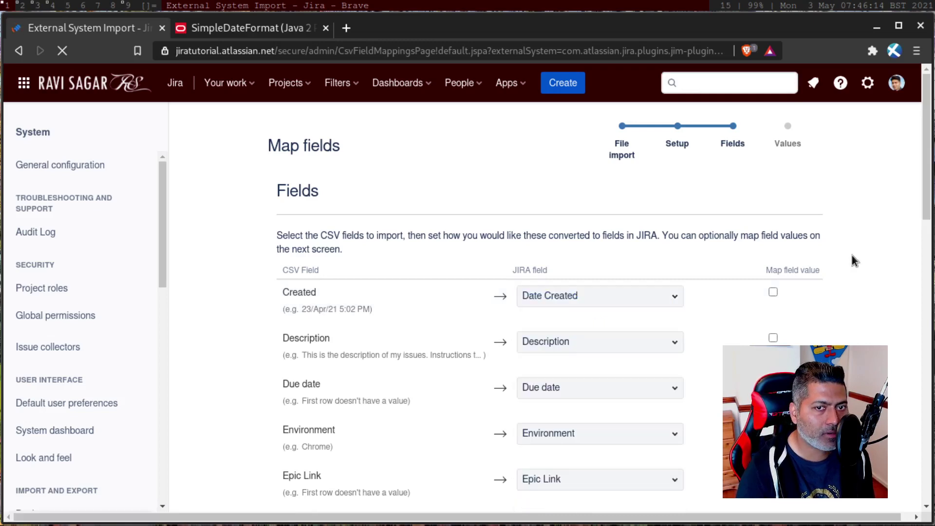
scroll(617, 340, "down", 1)
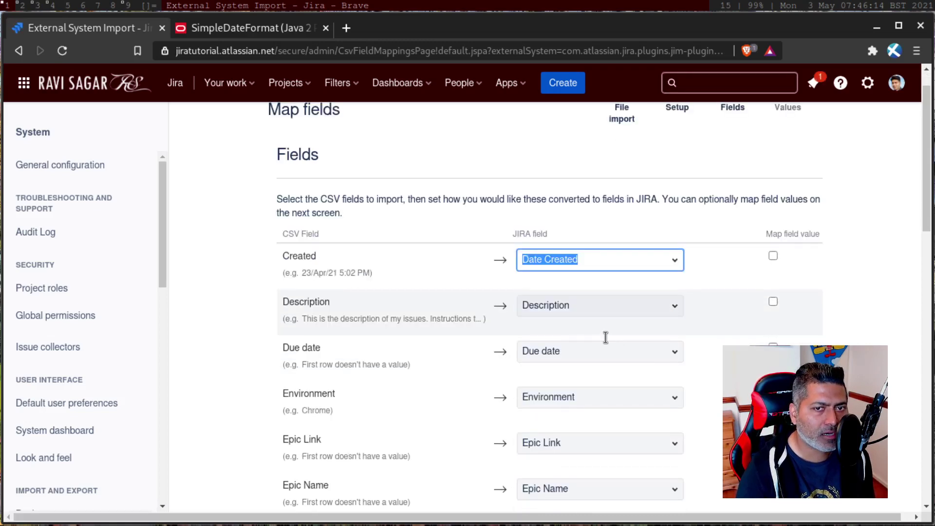
left_click(233, 295)
- Review the CSV-to-Jira field mappings from Description down to Summary, including the note on the Labels columns
scroll(233, 294, "down", 3)
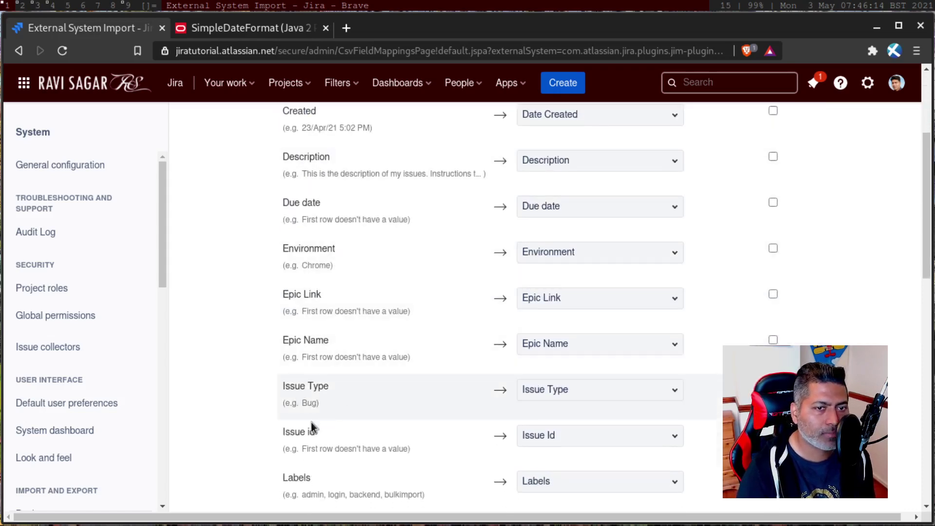
scroll(309, 422, "down", 2)
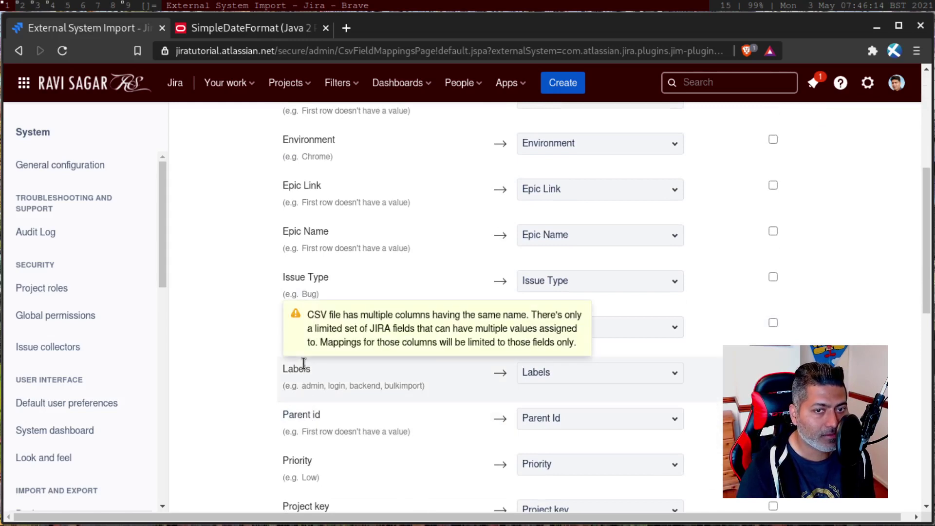
scroll(301, 458, "down", 3)
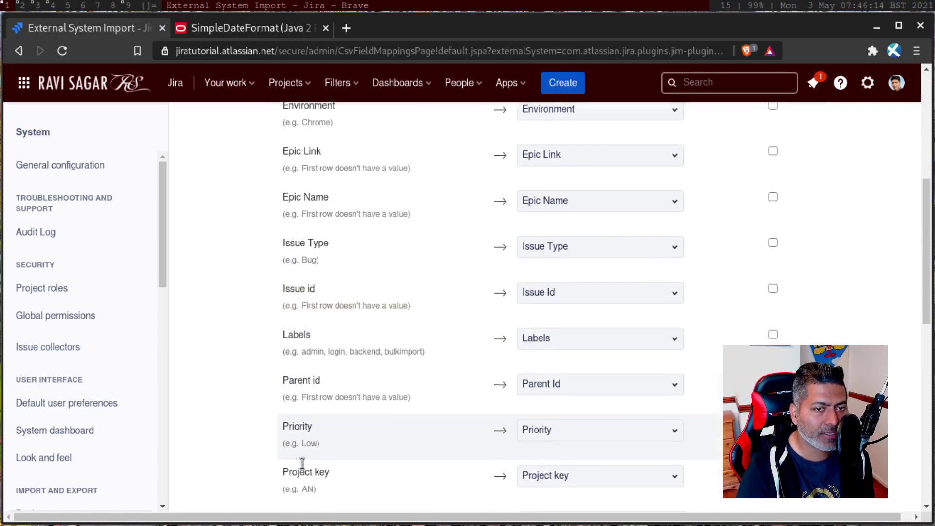
mouse_move(303, 226)
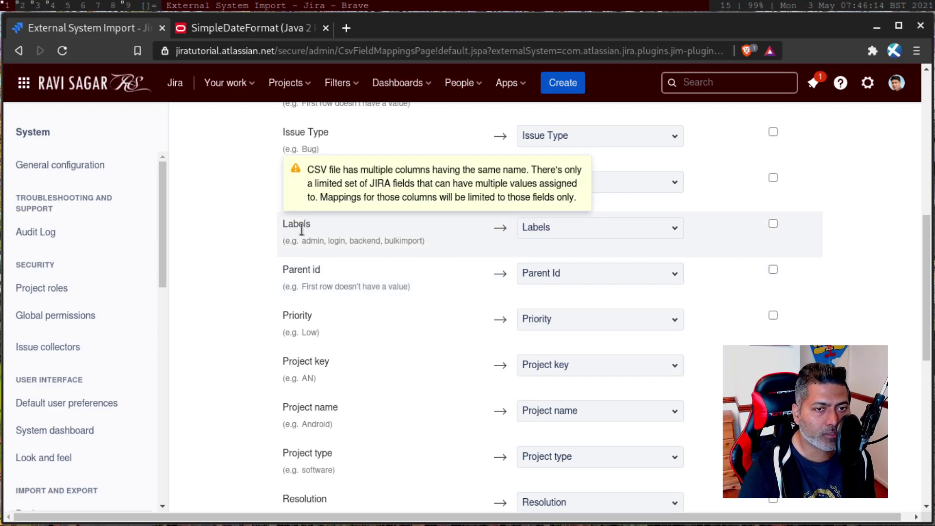
scroll(295, 256, "down", 2)
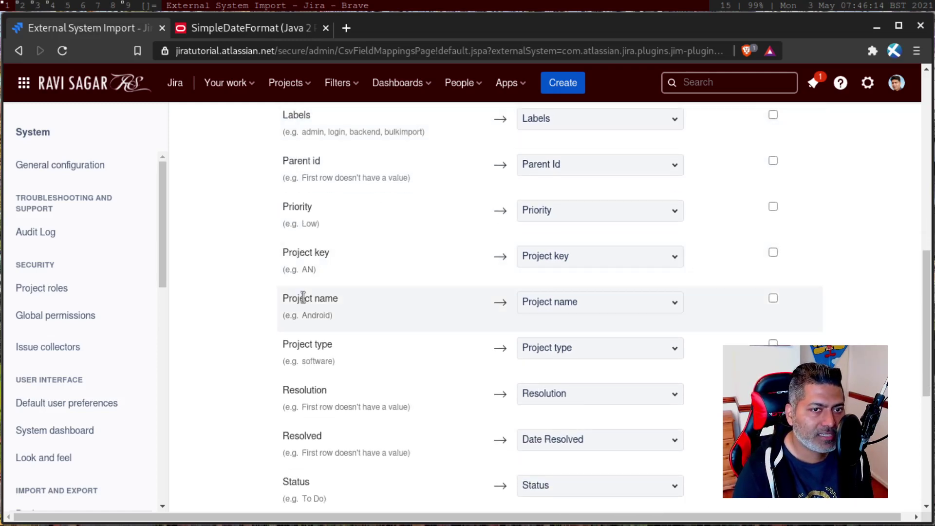
scroll(313, 309, "down", 2)
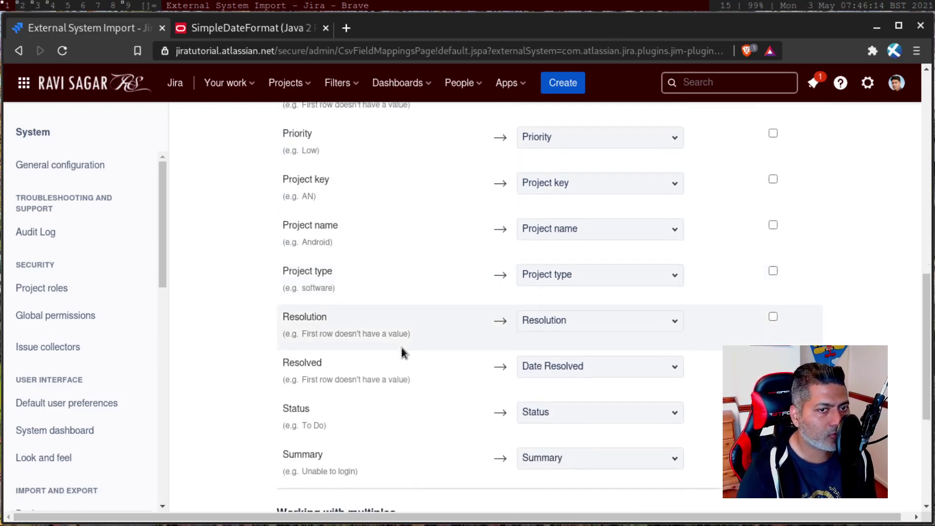
scroll(400, 349, "down", 3)
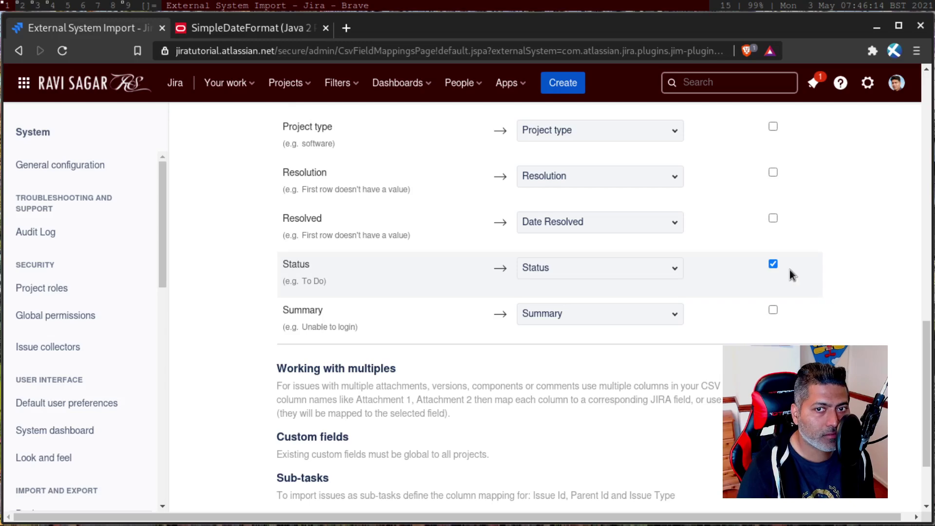
- Review the Map field value options of all CSV fields and enable value mapping for Status only
scroll(786, 272, "up", 3)
scroll(784, 272, "up", 12)
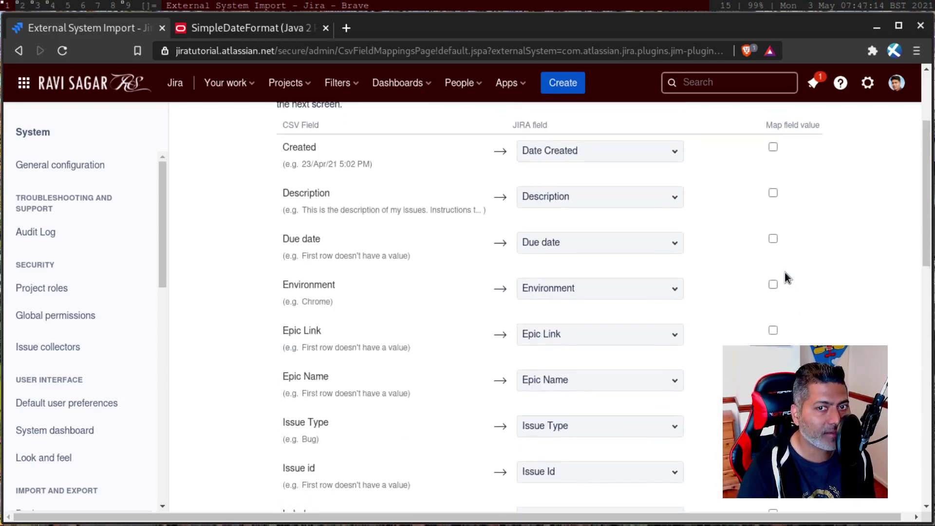
scroll(782, 276, "down", 3)
scroll(782, 277, "down", 4)
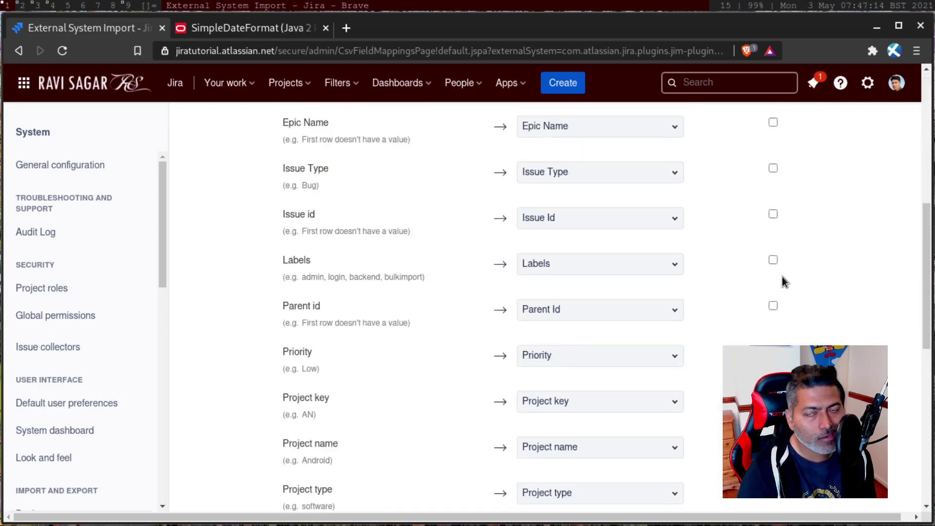
scroll(782, 276, "down", 3)
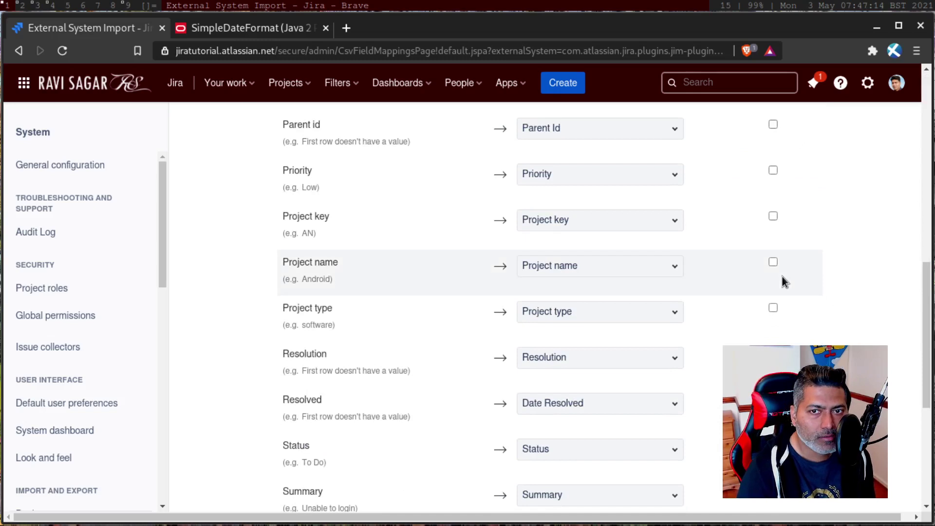
scroll(782, 276, "down", 3)
left_click(774, 264)
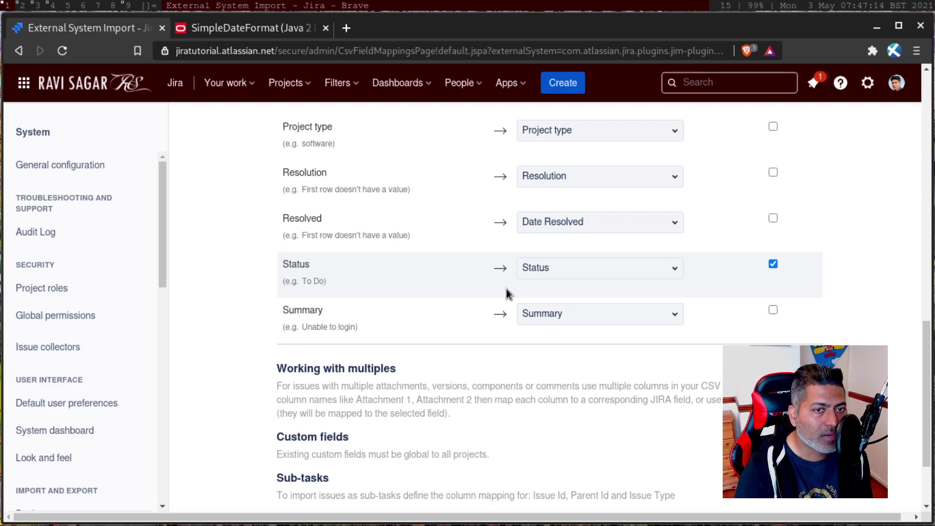
- Continue to the value mapping, keep each Status value matched to its Jira counterpart, and begin the import
scroll(265, 348, "down", 2)
left_click(302, 476)
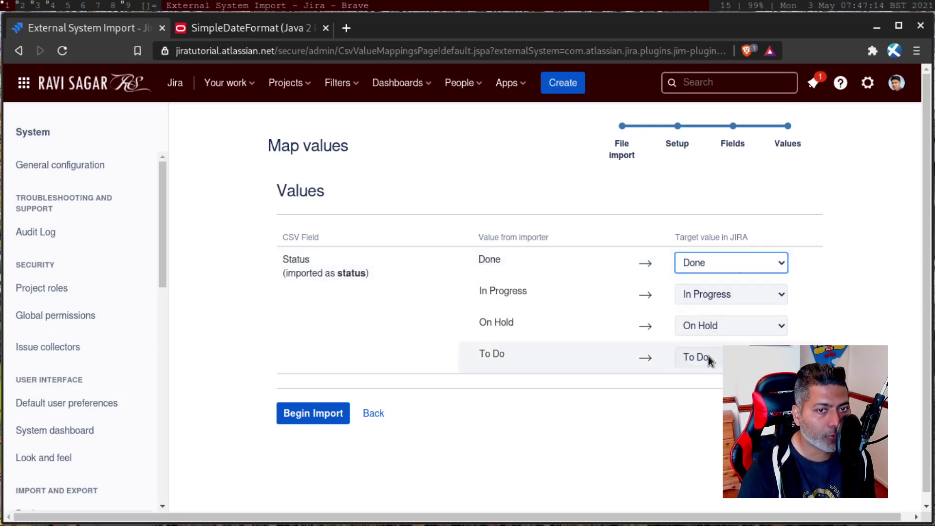
left_click(307, 416)
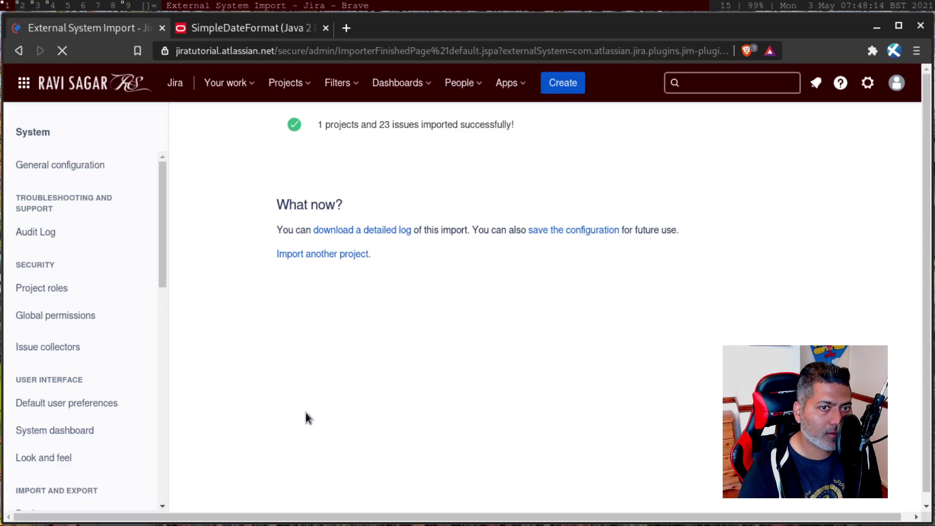
- Open the detailed log of the import and read its entries on imported issues and sub-task links
left_click(359, 231)
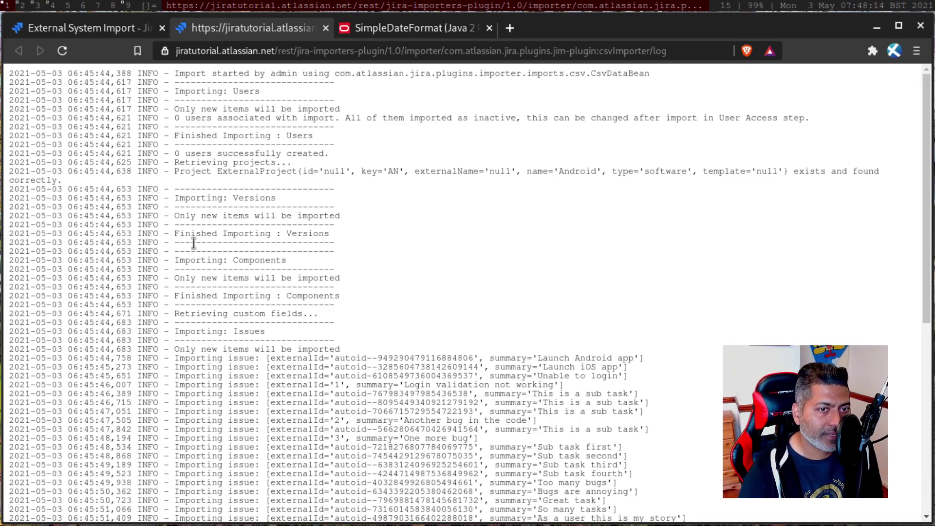
scroll(245, 242, "down", 7)
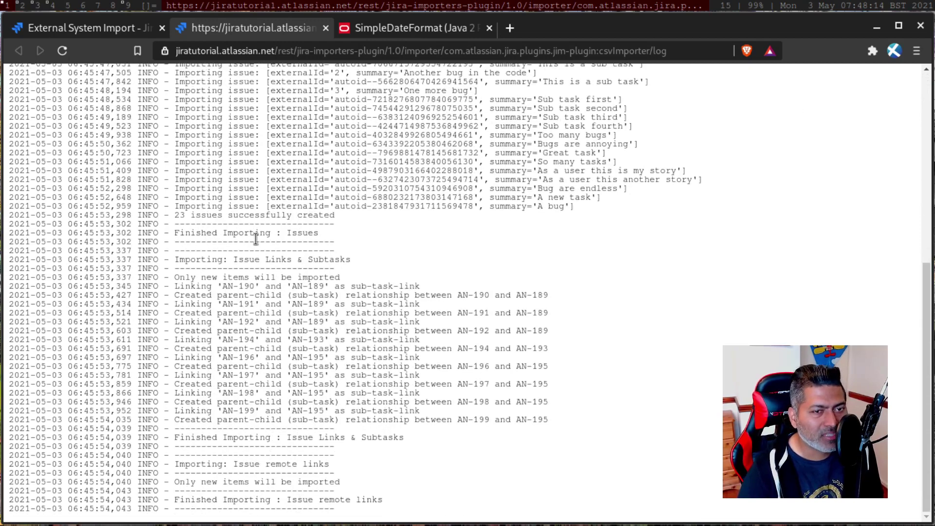
scroll(256, 238, "up", 5)
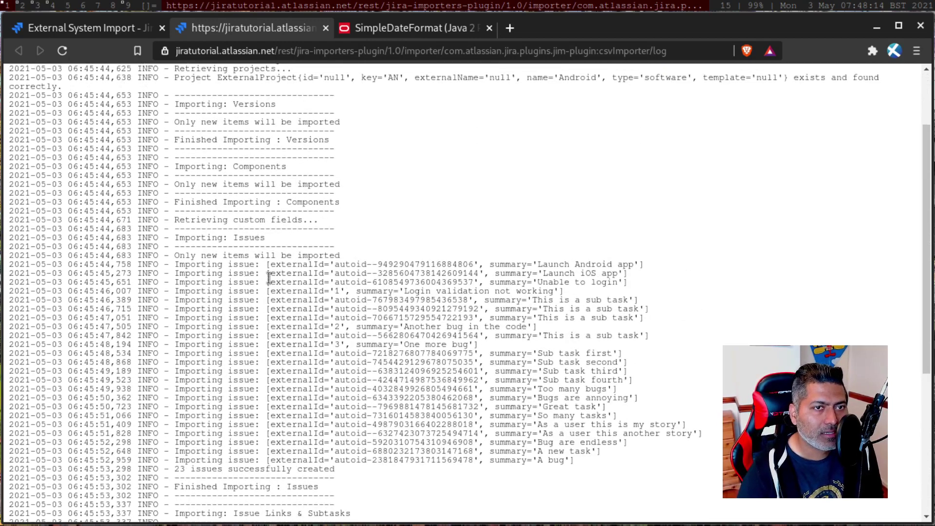
- Examine the log entry for the issue Launch Android app and return to the import results page
left_click(84, 31)
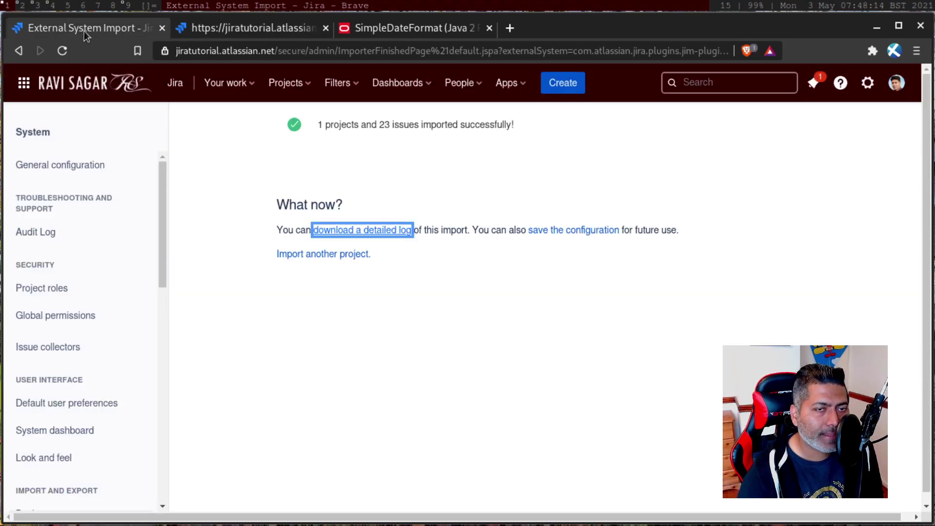
left_click(211, 32)
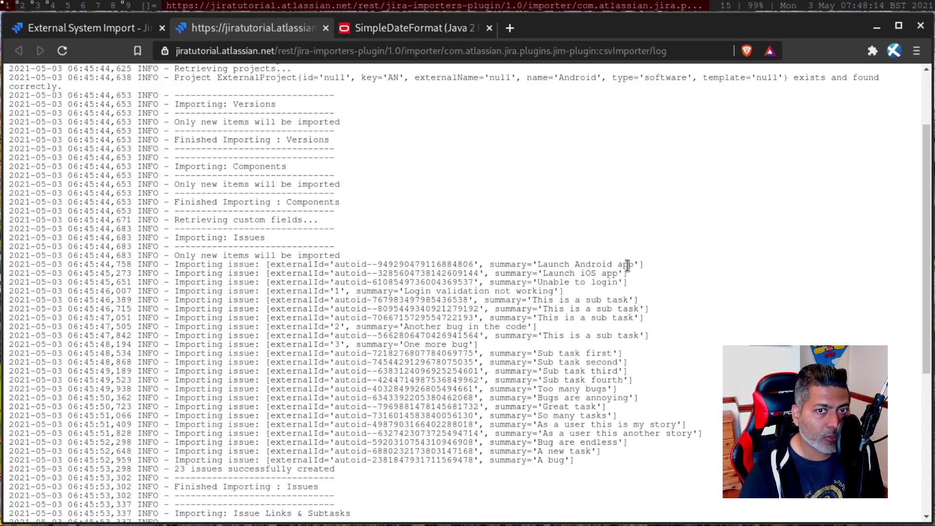
left_click_drag(639, 265, 384, 268)
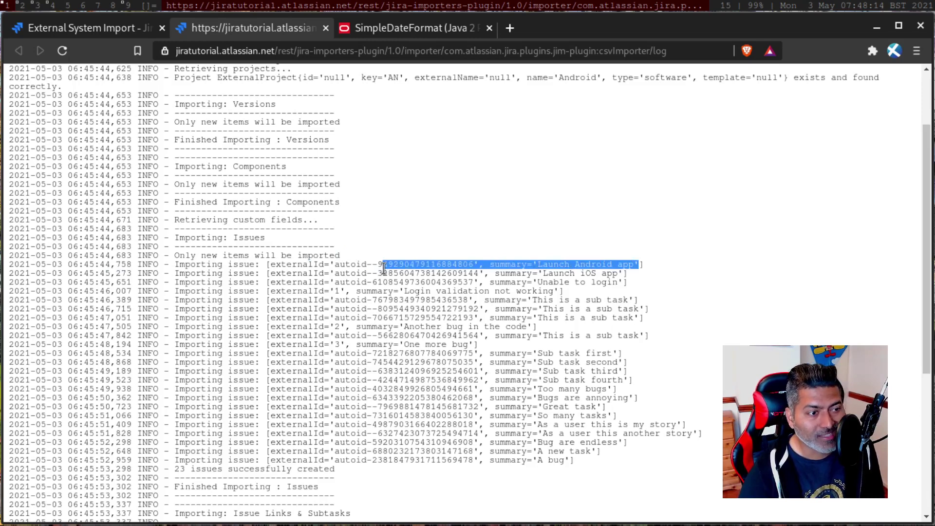
left_click(88, 35)
left_click(269, 180)
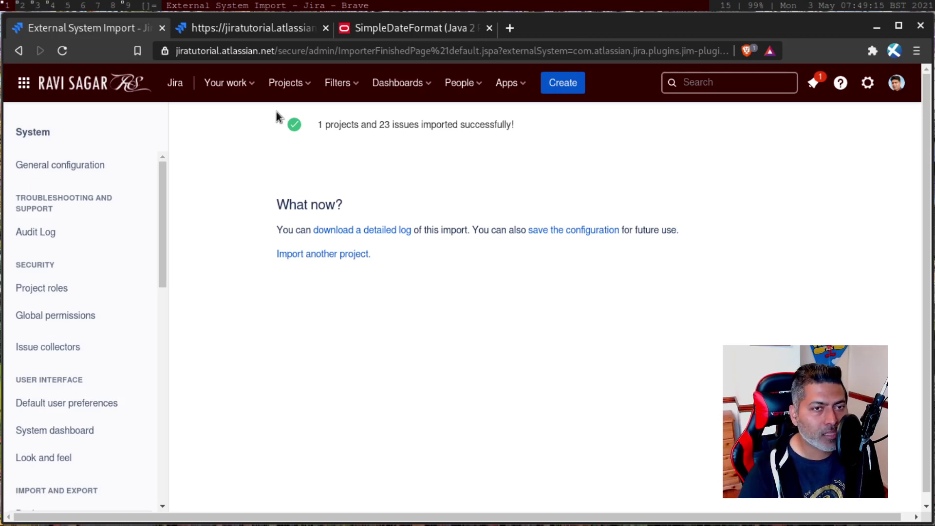
- Open the backlog of the Android (AN) project and look through its imported issues
left_click(311, 84)
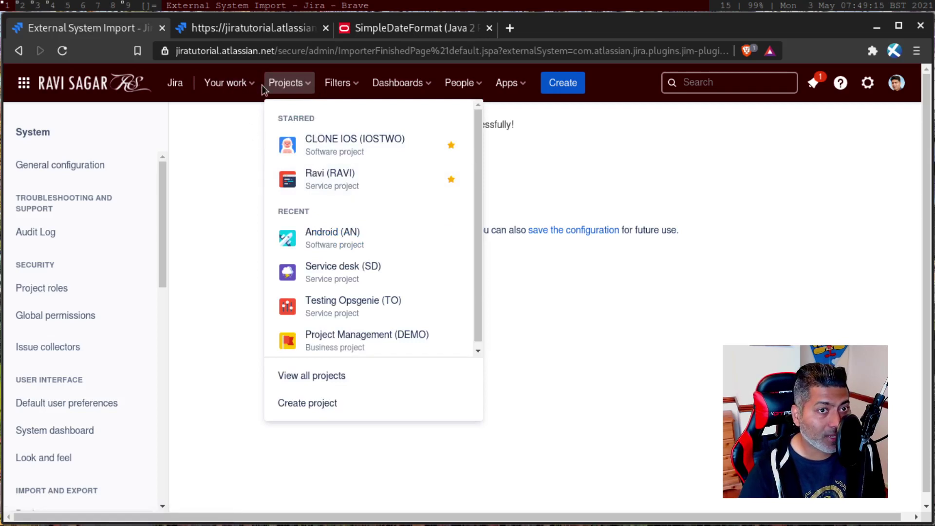
left_click(346, 235)
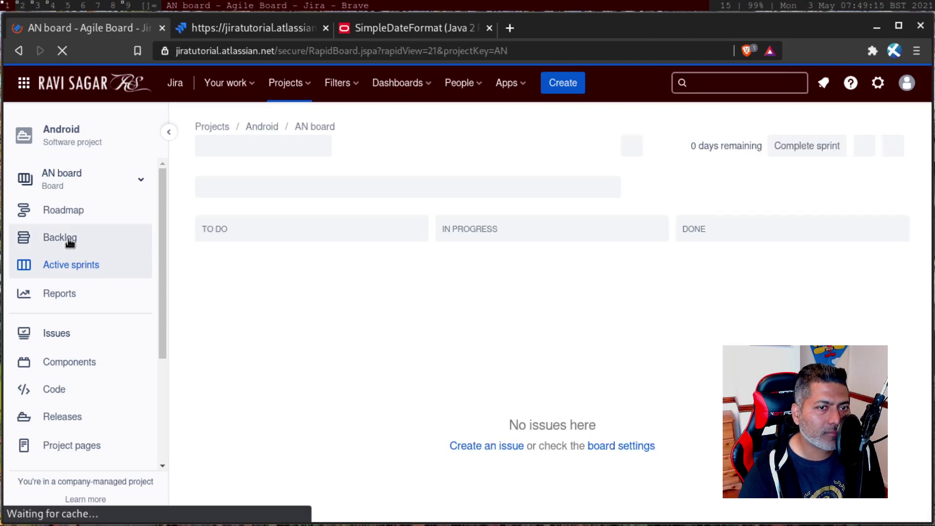
left_click(70, 242)
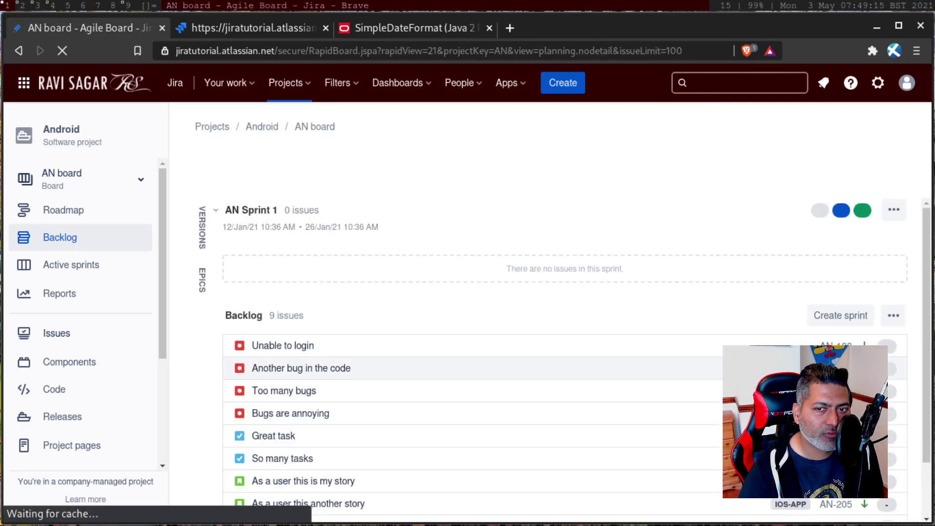
scroll(487, 367, "down", 2)
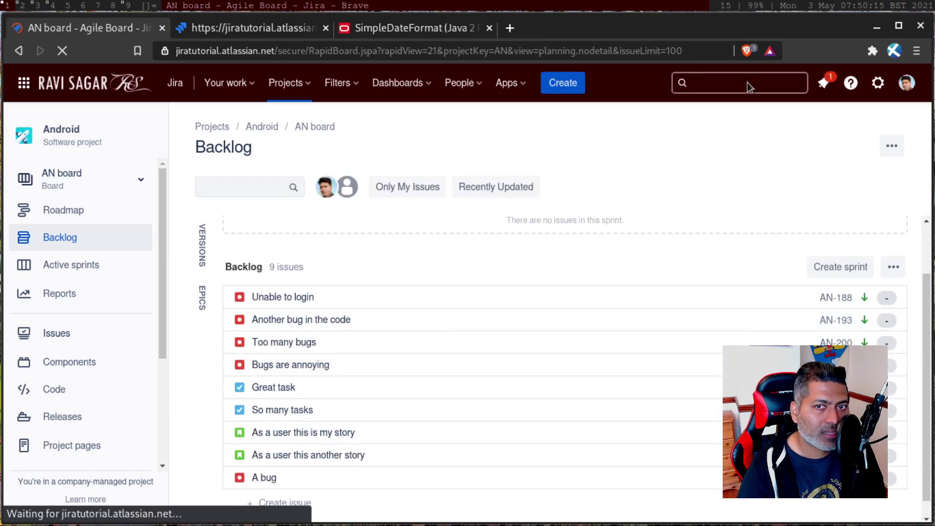
- Open the issue navigator listing the issues of all projects
left_click(716, 86)
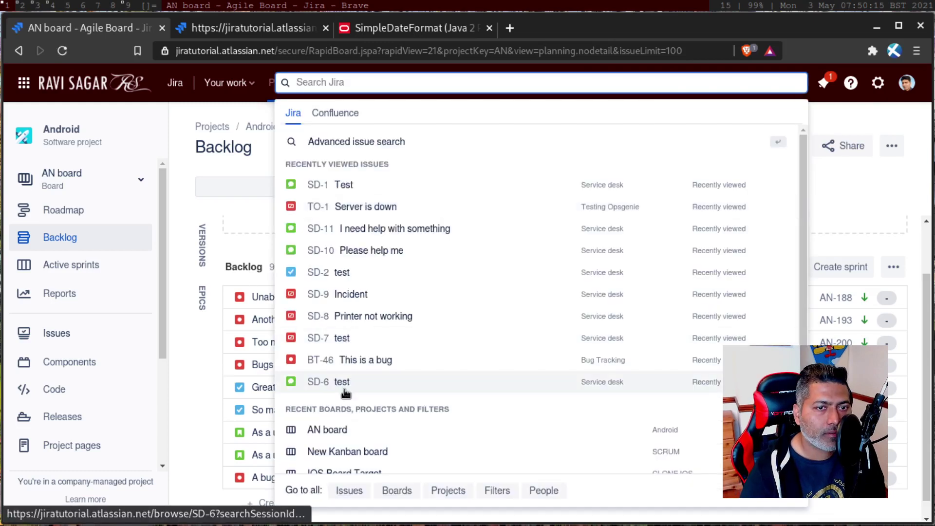
left_click(363, 491)
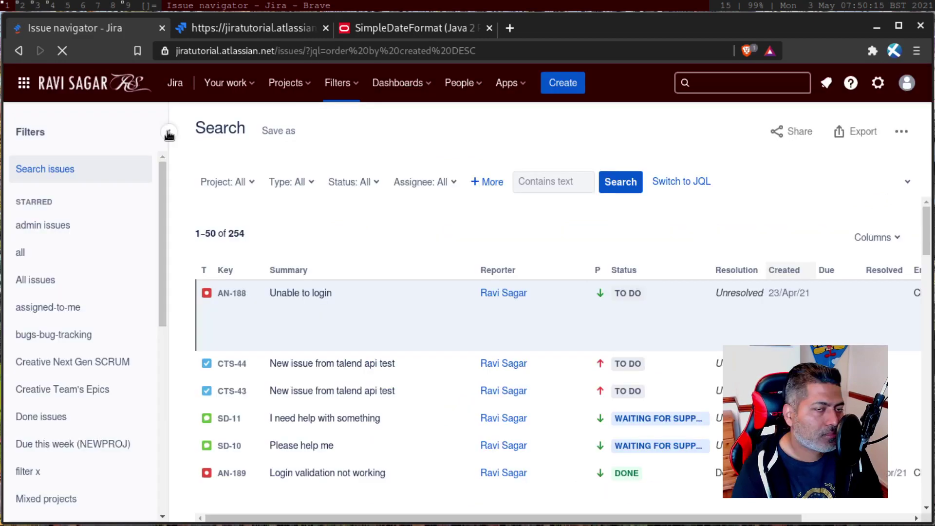
- Collapse the filters sidebar and restrict the issue search to the Android (AN) project
left_click(169, 132)
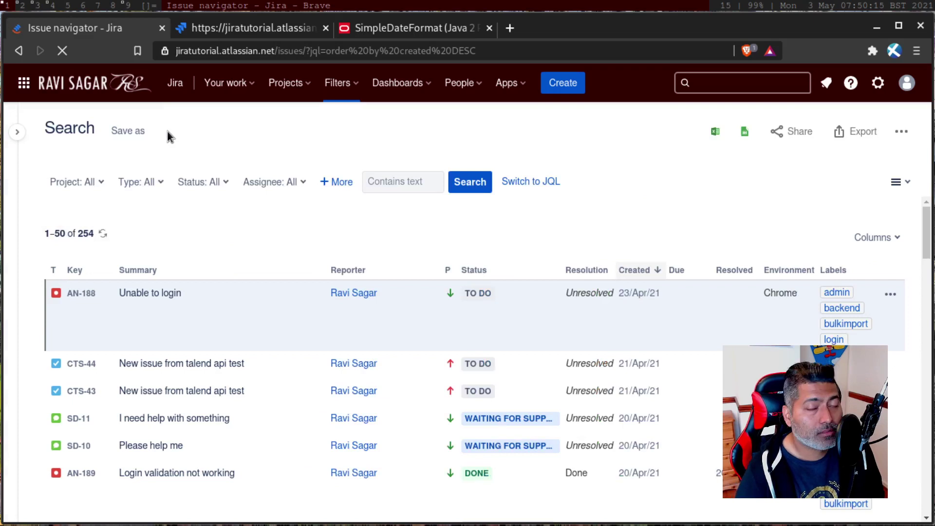
left_click(895, 243)
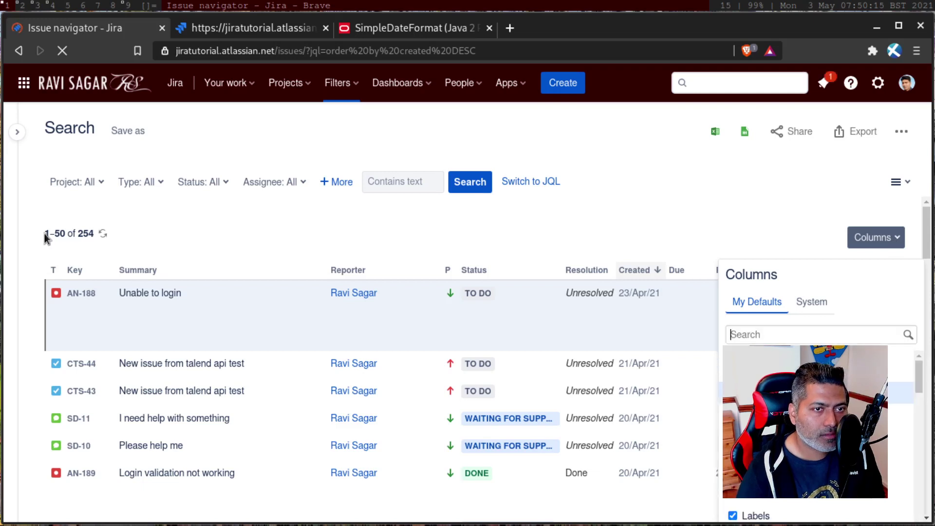
left_click(95, 187)
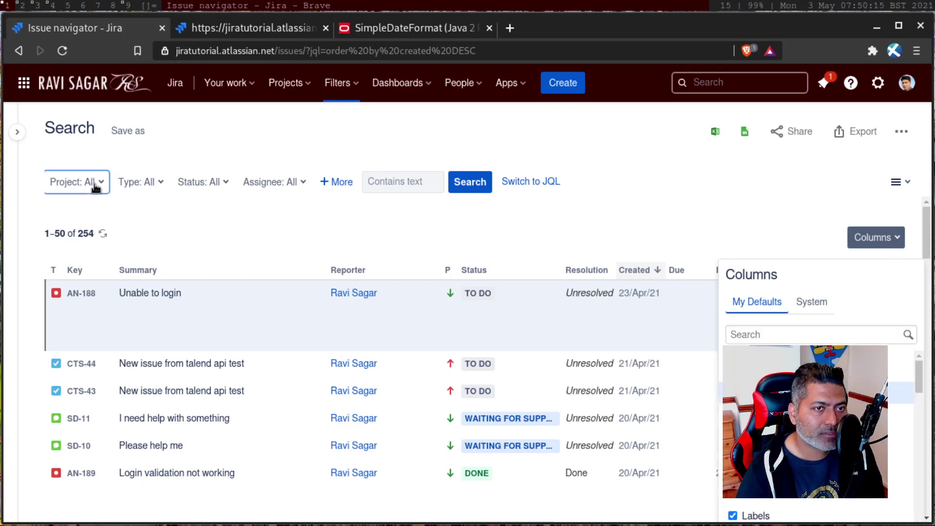
left_click(59, 273)
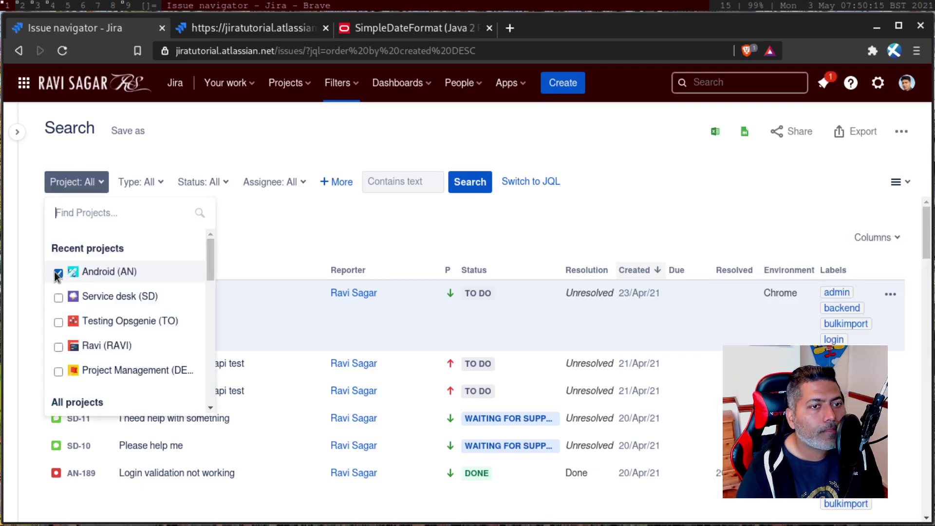
left_click(335, 238)
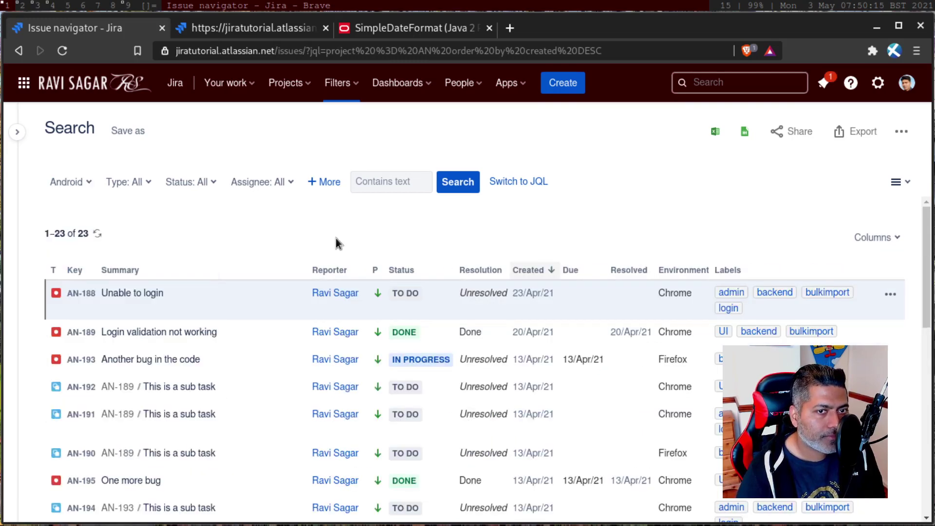
- Look through the listed Android issues, checking their statuses, resolutions, dates, environments and labels
scroll(294, 287, "down", 3)
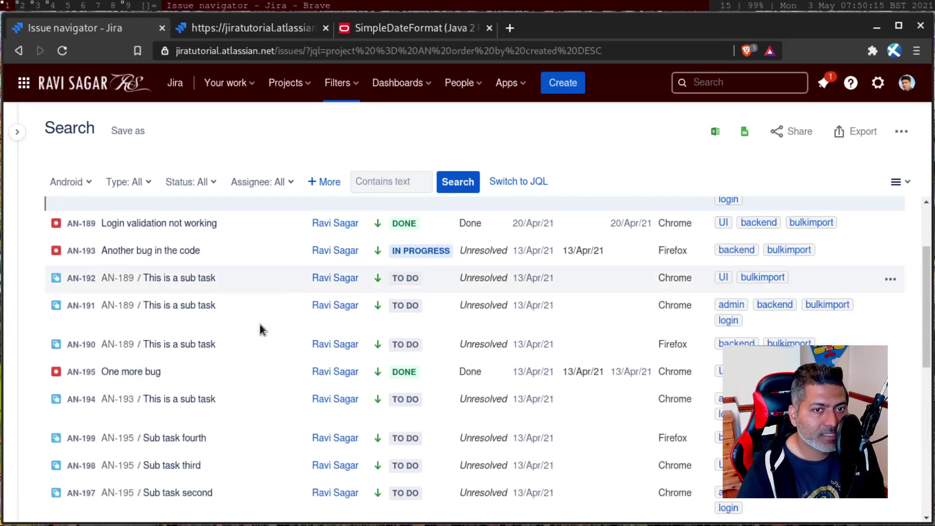
scroll(259, 325, "up", 3)
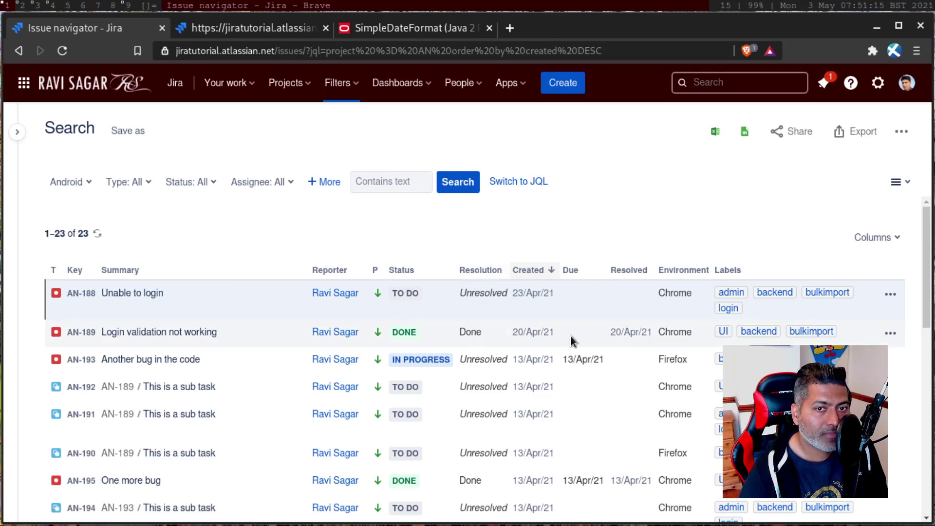
mouse_move(627, 335)
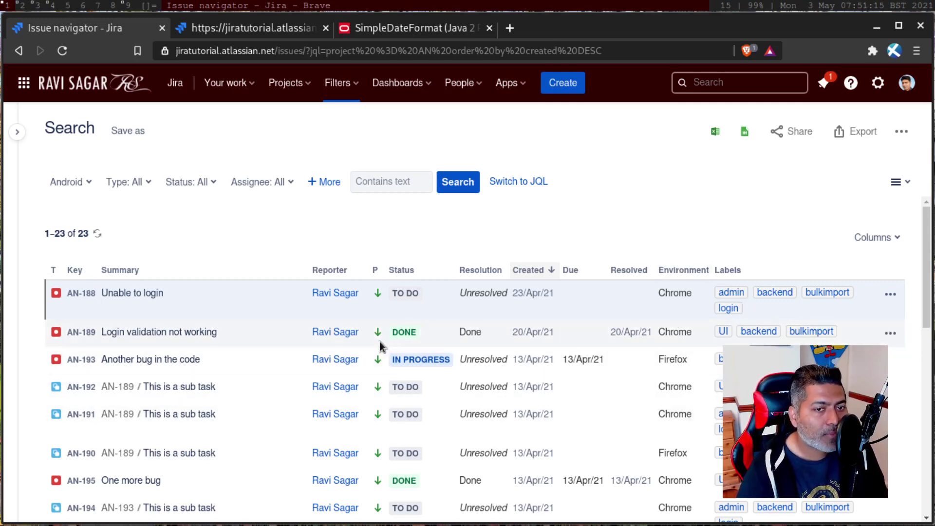
scroll(386, 359, "down", 7)
scroll(379, 341, "down", 2)
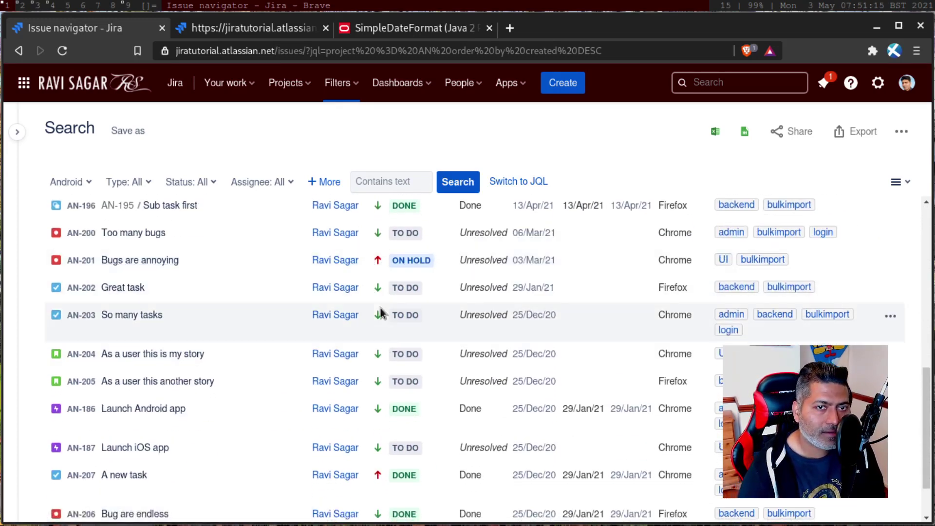
scroll(871, 241, "up", 9)
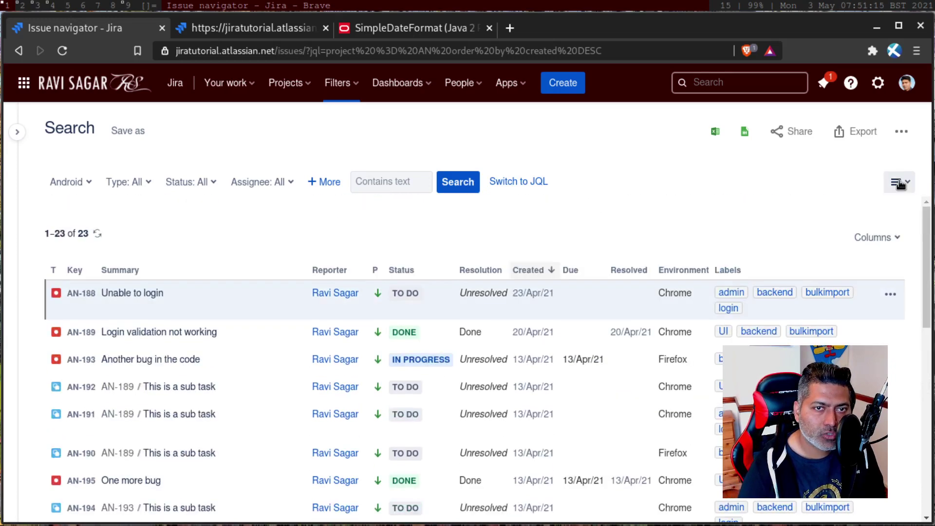
- Switch the search results to the detail view and examine the fields of the issue Unable to login
left_click(900, 185)
left_click(865, 238)
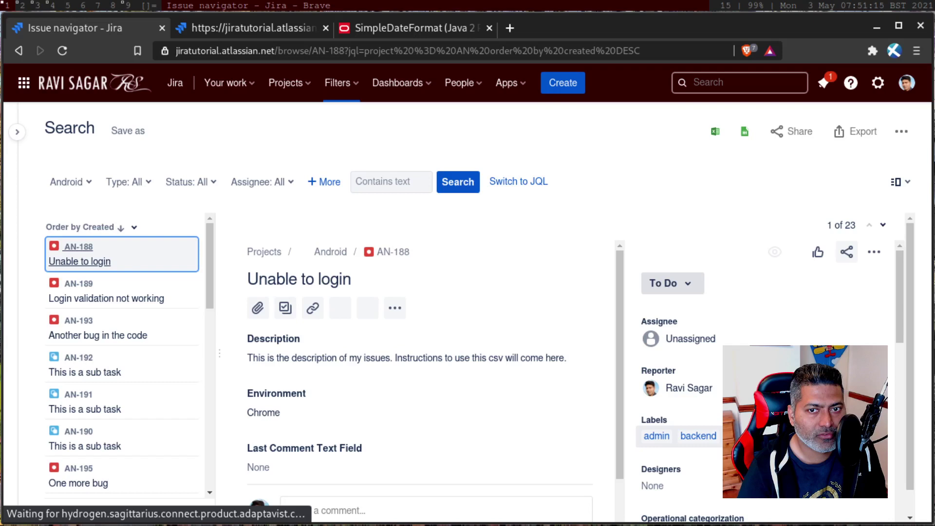
scroll(769, 418, "down", 1)
scroll(789, 333, "down", 8)
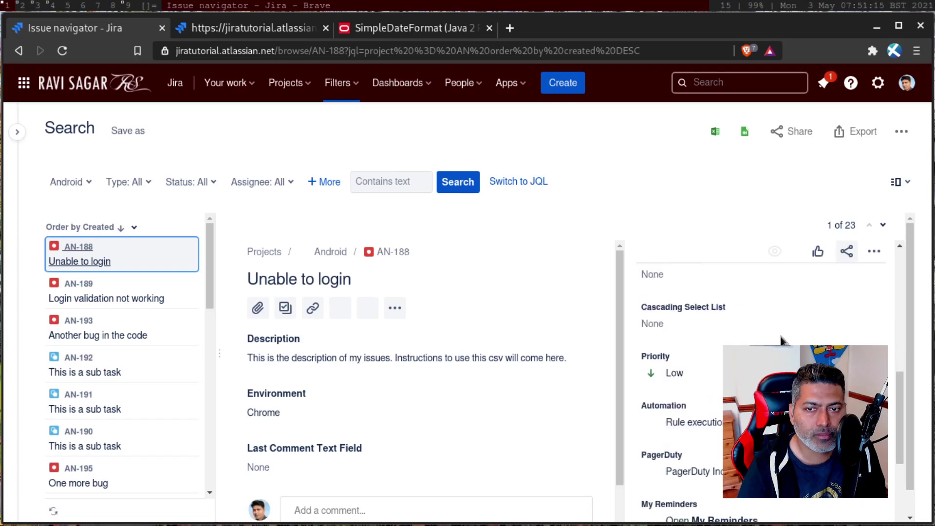
scroll(781, 340, "up", 8)
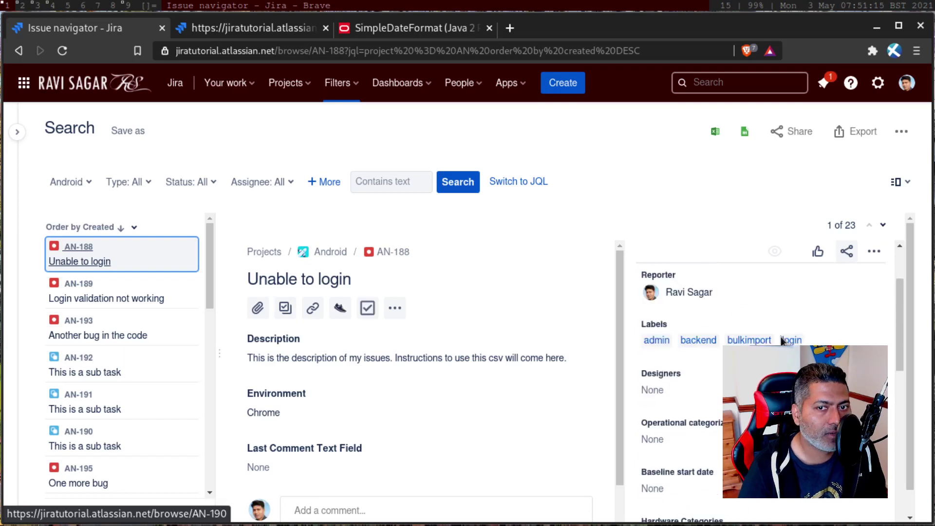
scroll(781, 337, "up", 2)
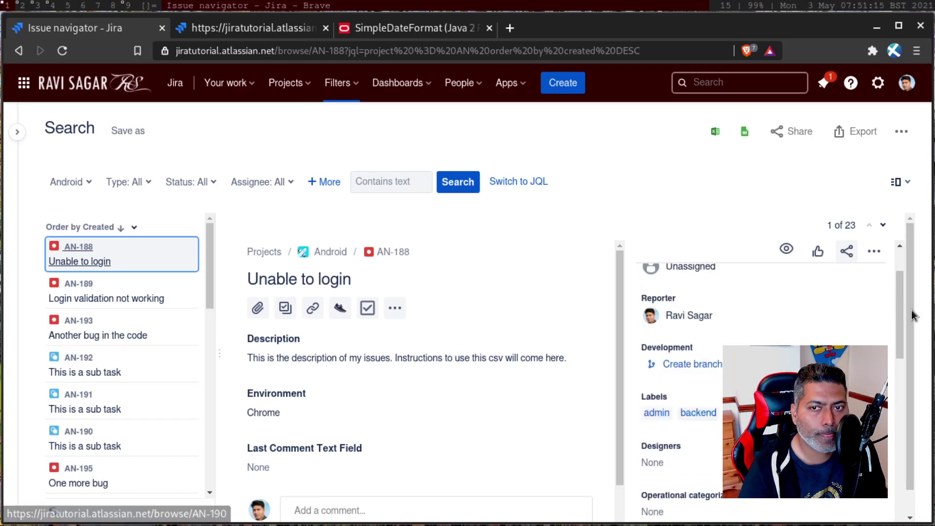
scroll(897, 323, "down", 2)
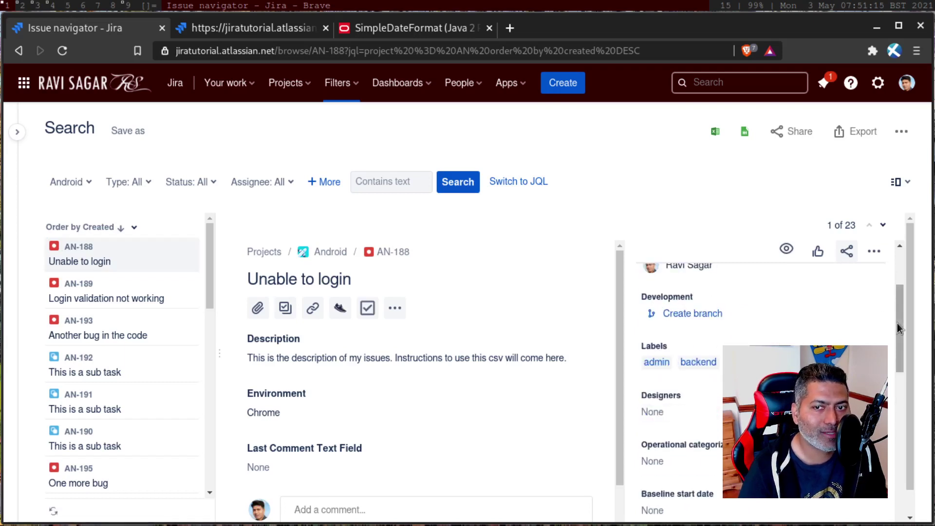
left_click_drag(897, 323, 898, 340)
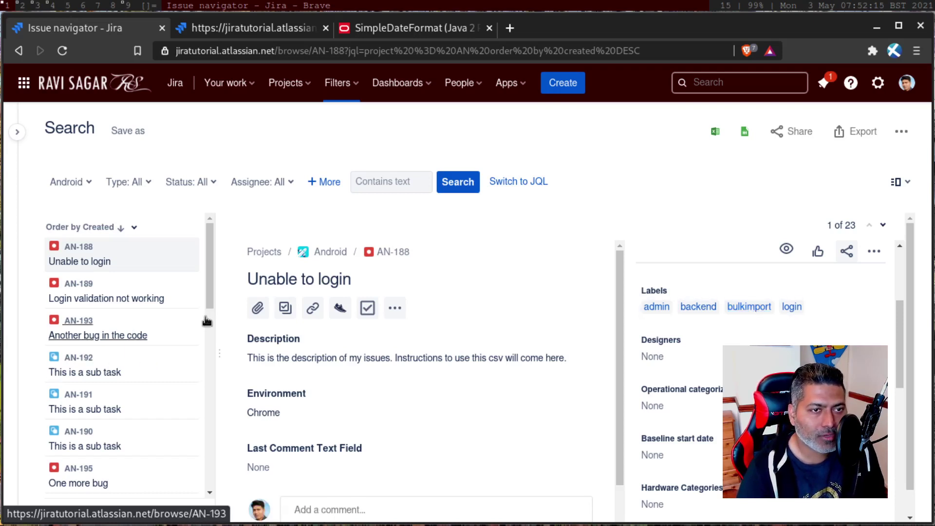
scroll(365, 394, "down", 2)
- Open the issue Login validation not working and examine its list of subtasks
left_click(131, 306)
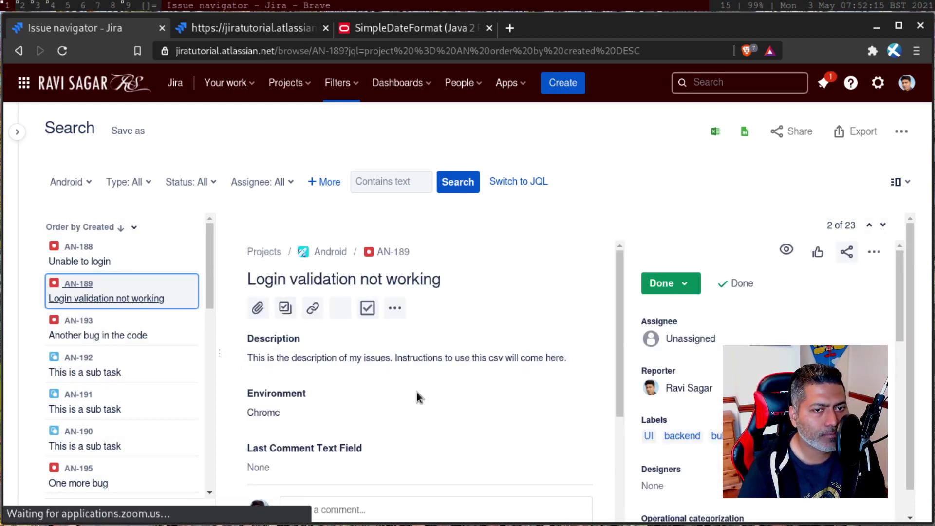
scroll(417, 392, "down", 4)
scroll(287, 385, "down", 1)
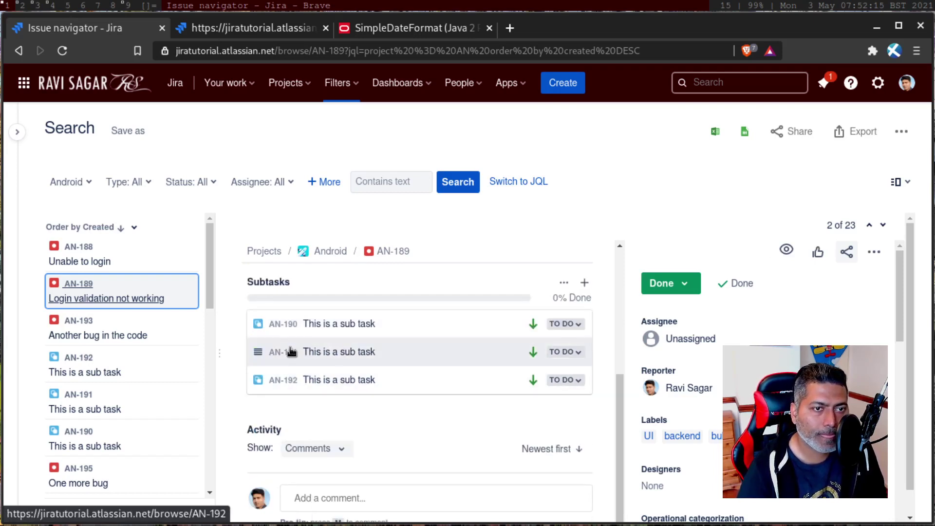
left_click_drag(291, 348, 346, 340)
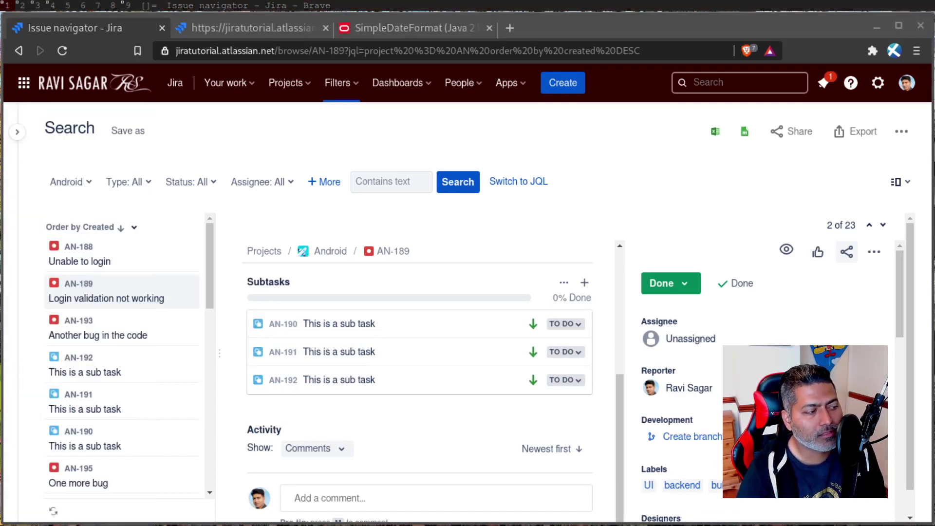